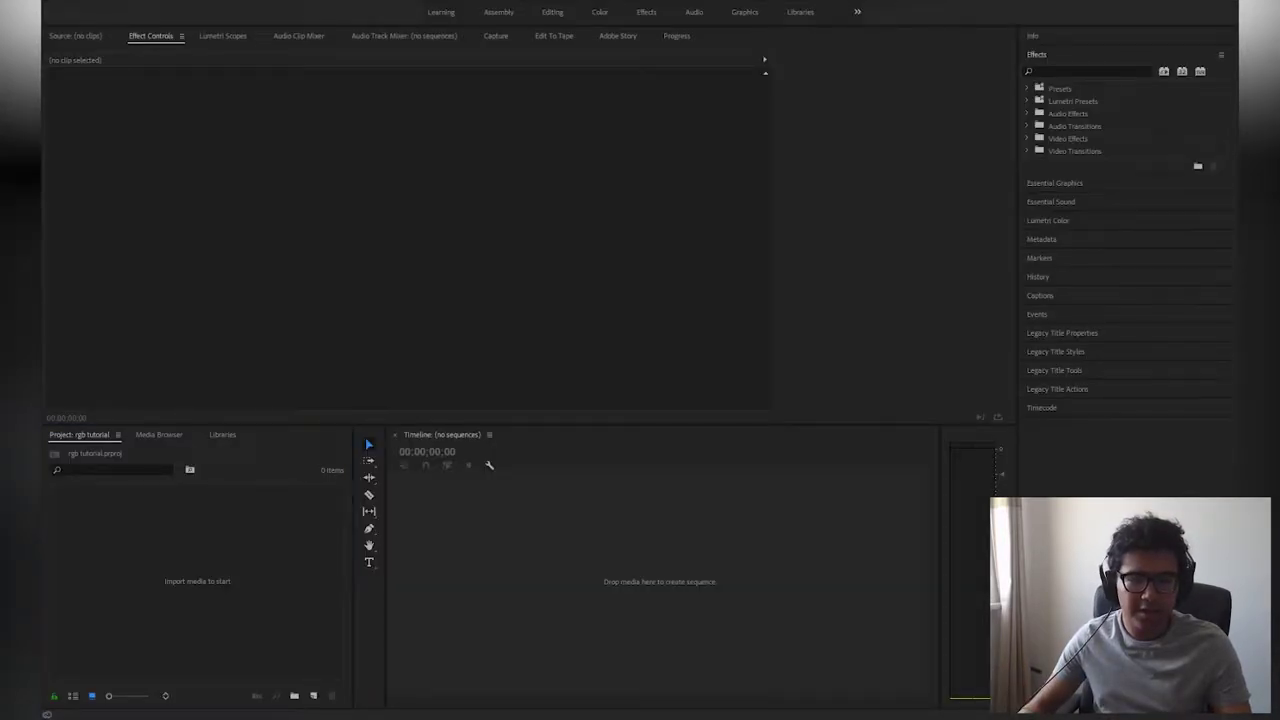
- Import MAH00143.MP4 and MAH00144.MP4 from the 05-07-2019 folder into the project and close the folder window
left_click_drag(1279, 183, 806, 106)
left_click(1012, 270)
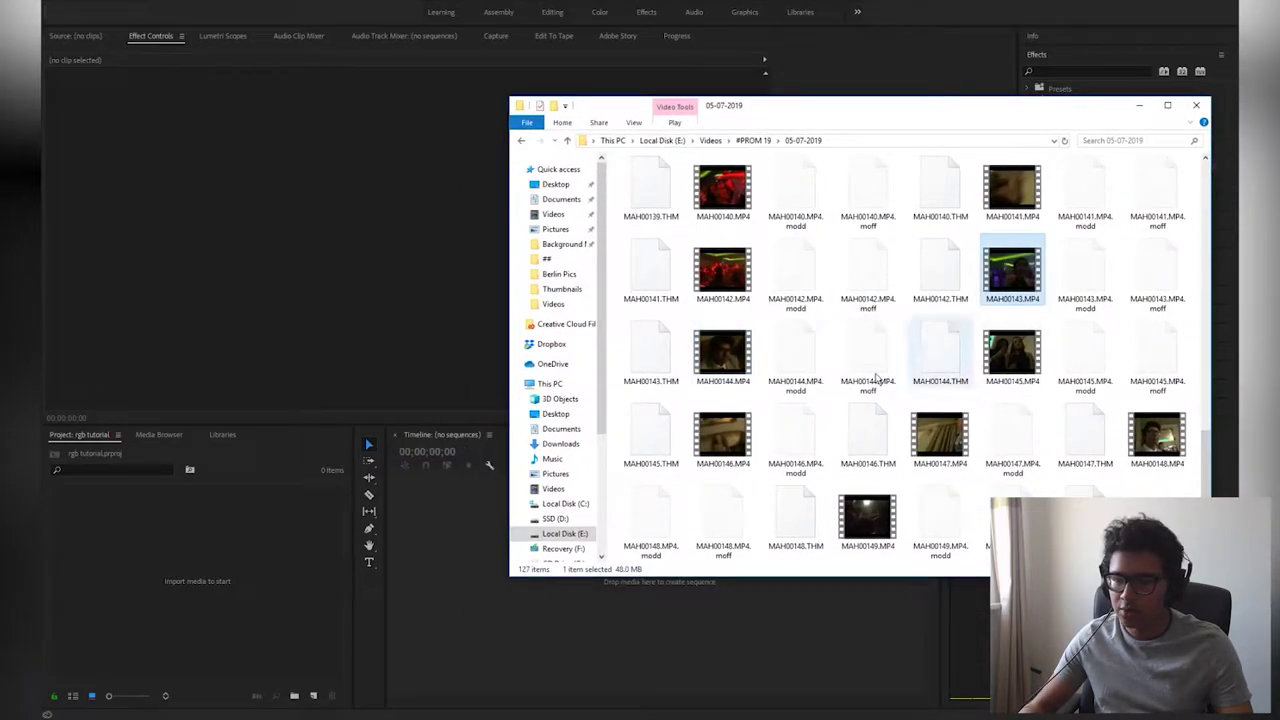
left_click(733, 357, "shift")
left_click(1099, 291)
left_click(1015, 282)
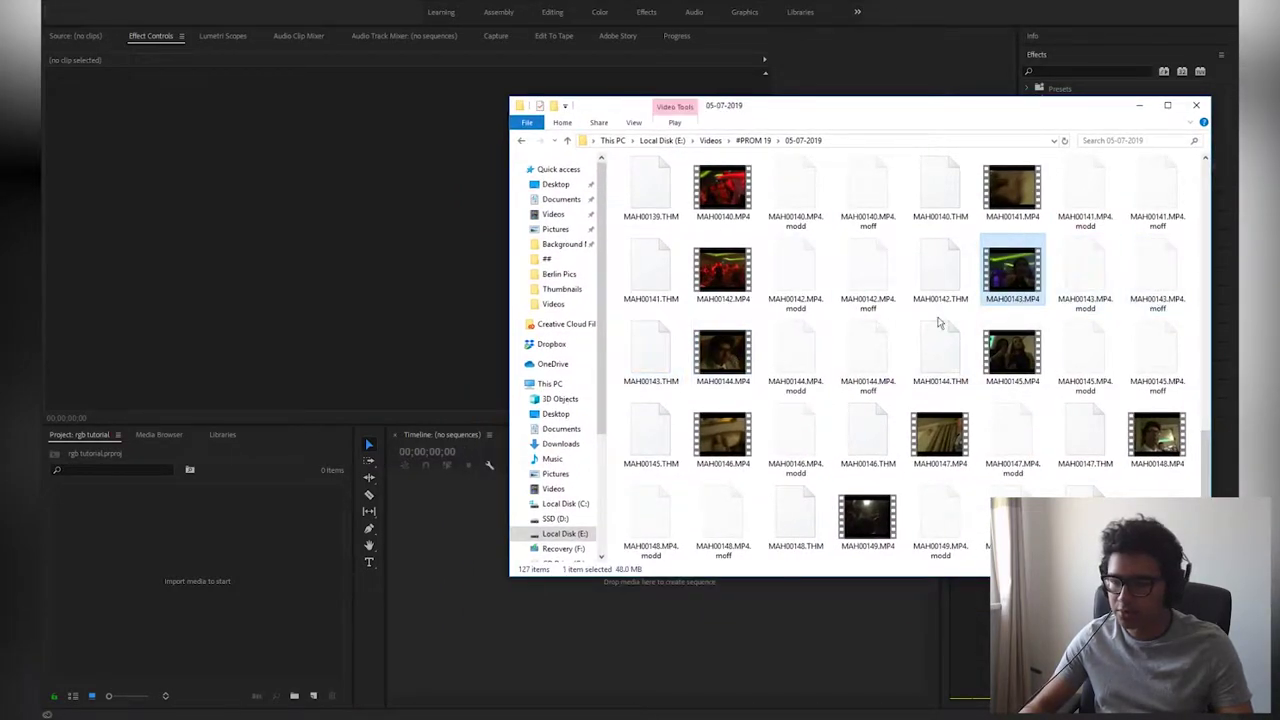
left_click(738, 371, "ctrl")
left_click_drag(717, 361, 115, 527)
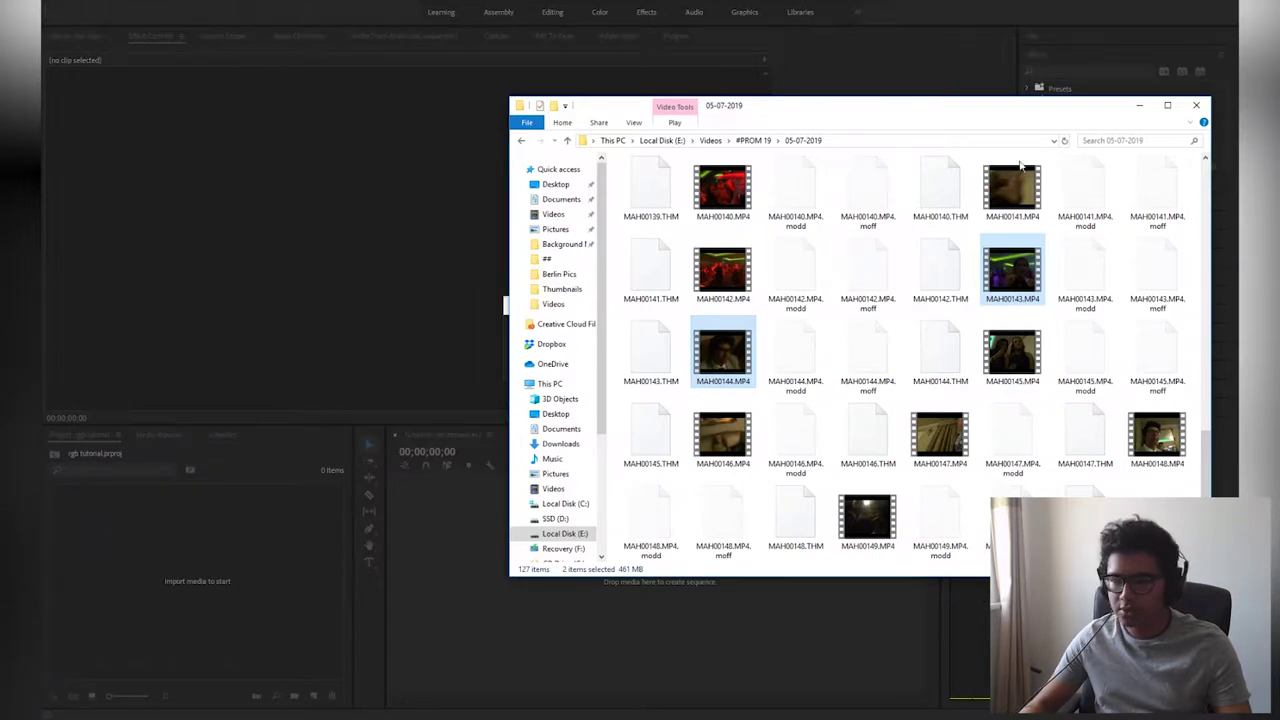
left_click(1196, 105)
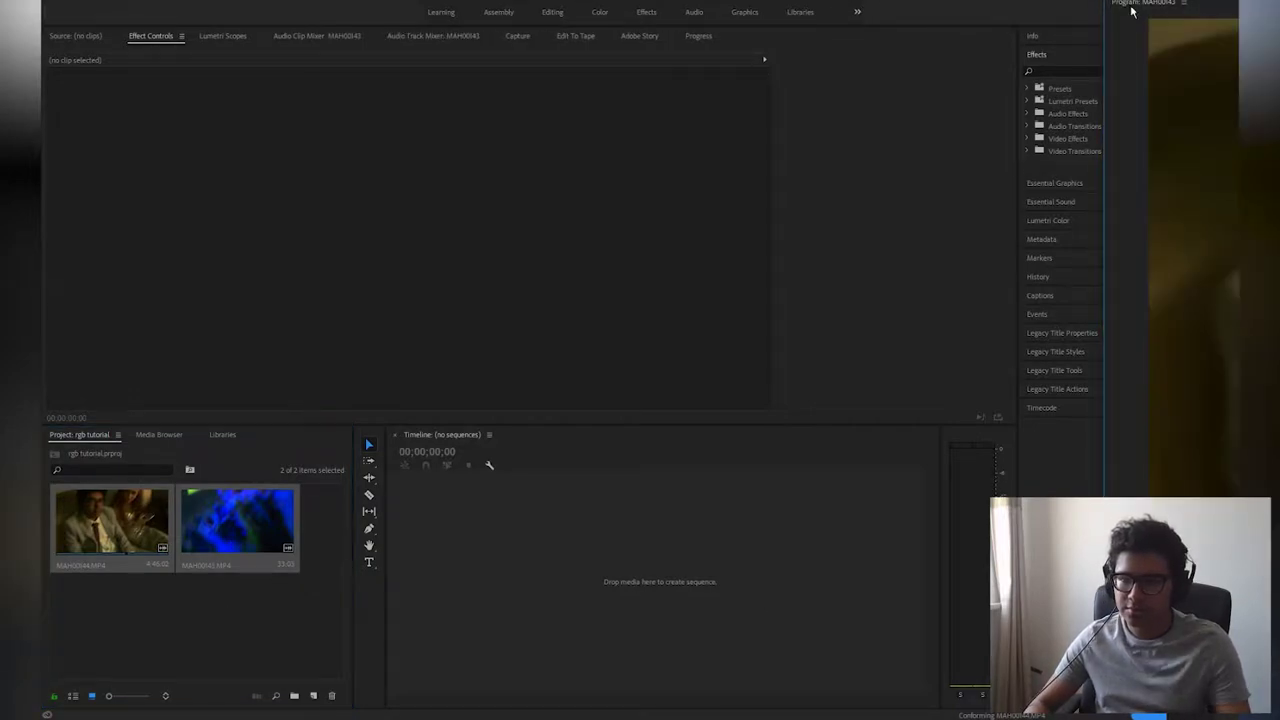
- Dock the Program monitor beside the Effect Controls and open the audio gain settings for the MAH00143.MP4 clip in the sequence
left_click_drag(1131, 4, 1004, 143)
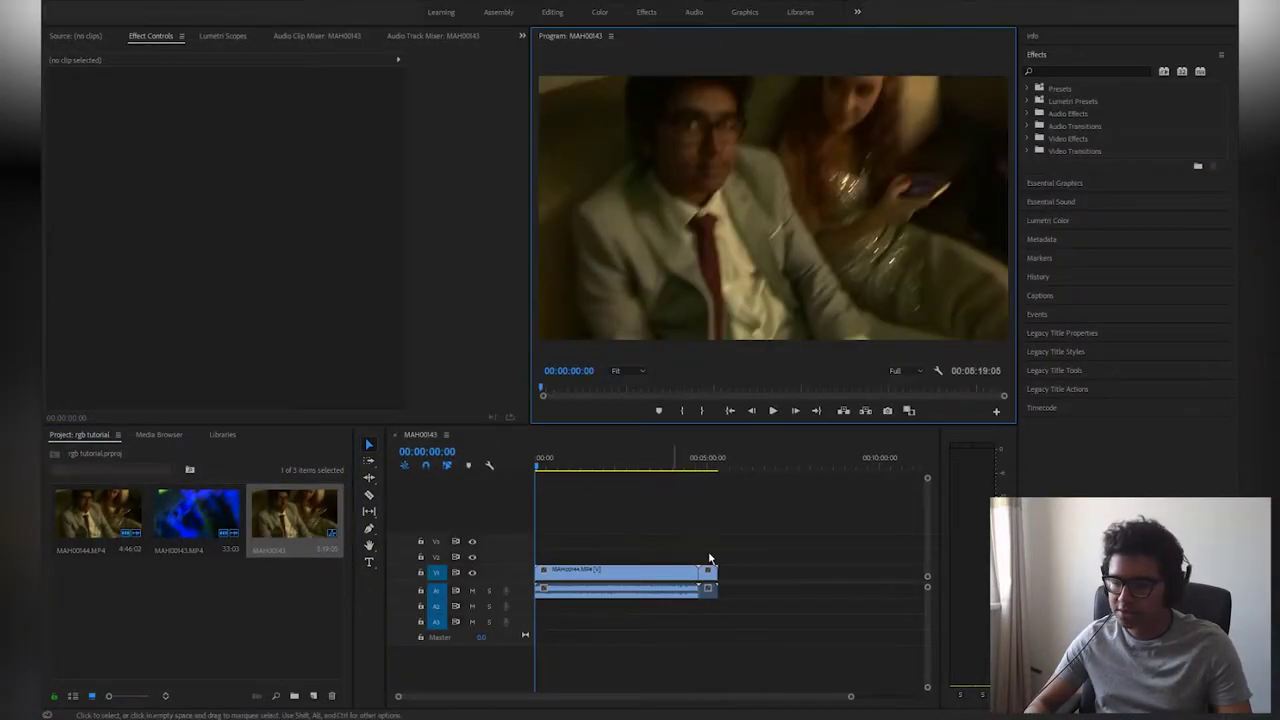
scroll(588, 596, "up", 4)
key("minus")
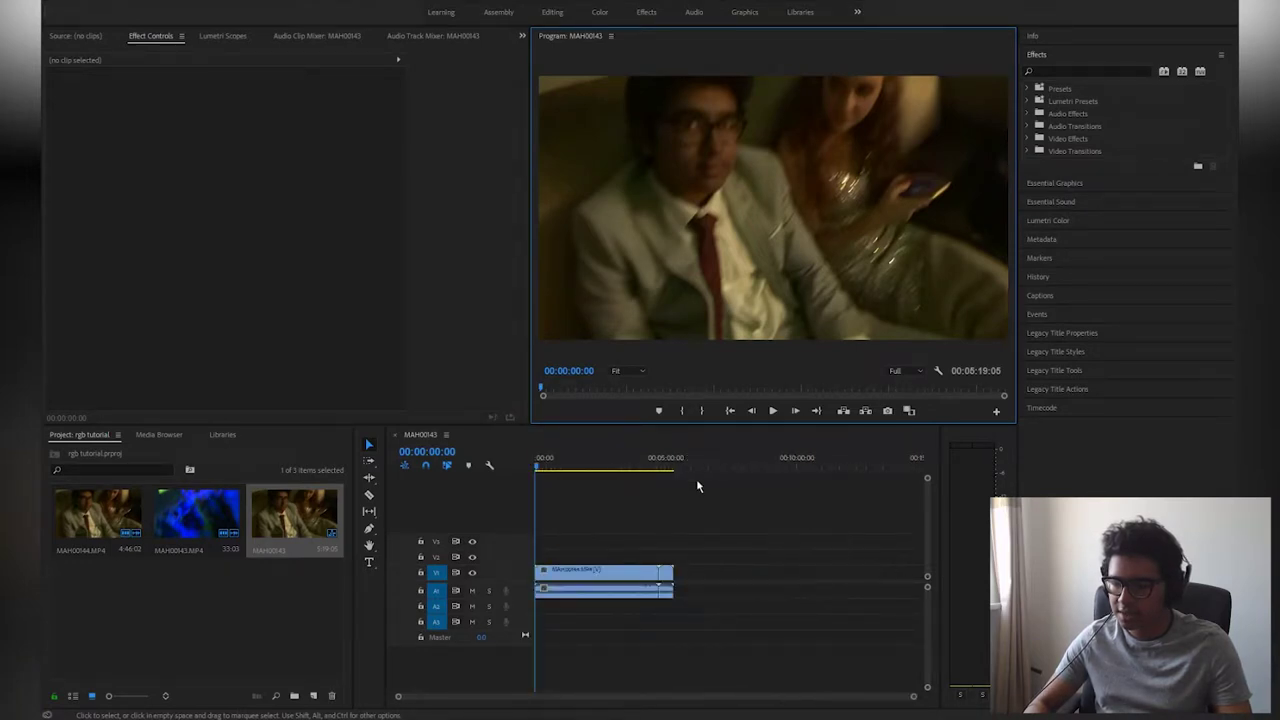
left_click_drag(575, 470, 657, 470)
right_click(792, 570)
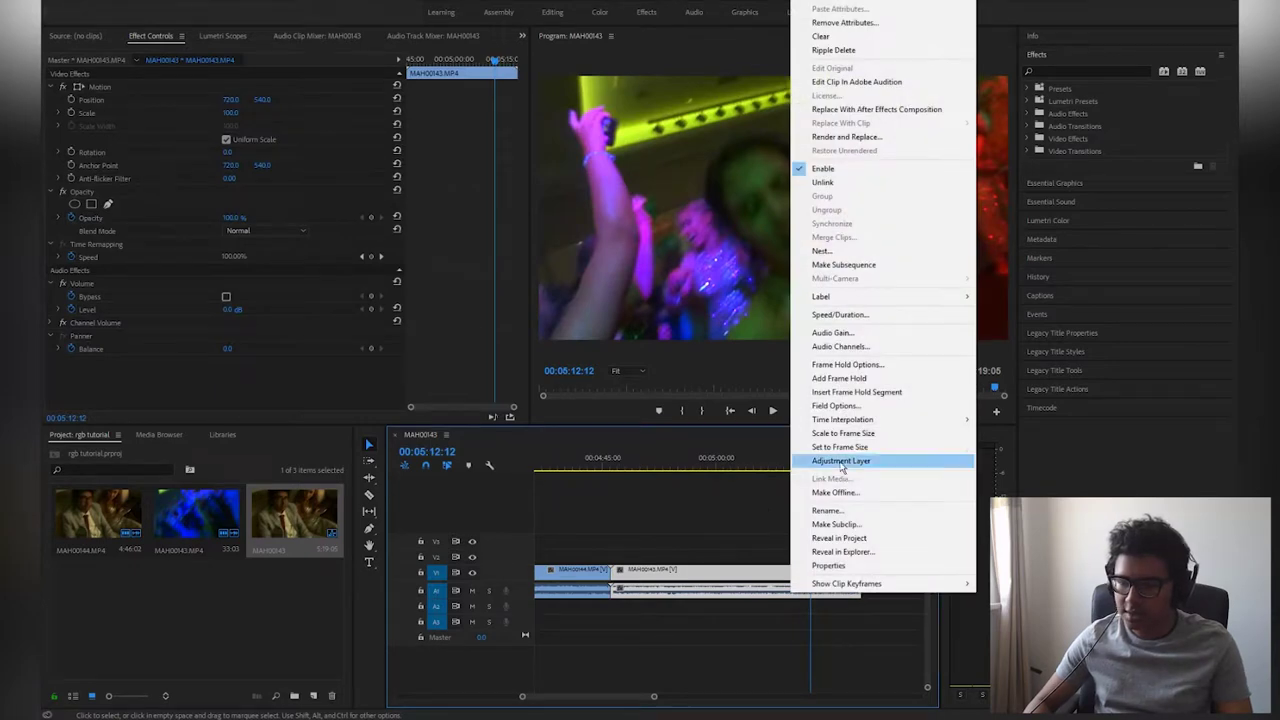
left_click(832, 332)
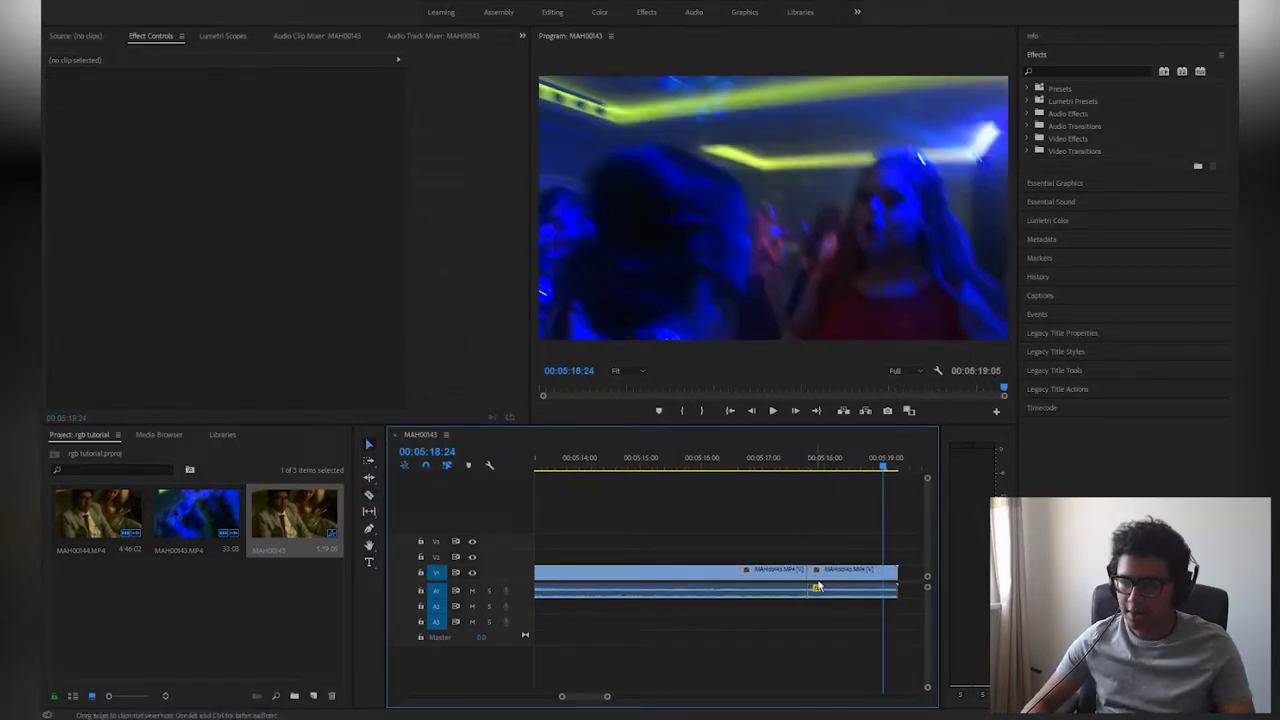
- Delete the unwanted portion of MAH00143.MP4, keeping only a short section at the end of the sequence
scroll(820, 585, "down", 4)
left_click(771, 577)
key("Delete")
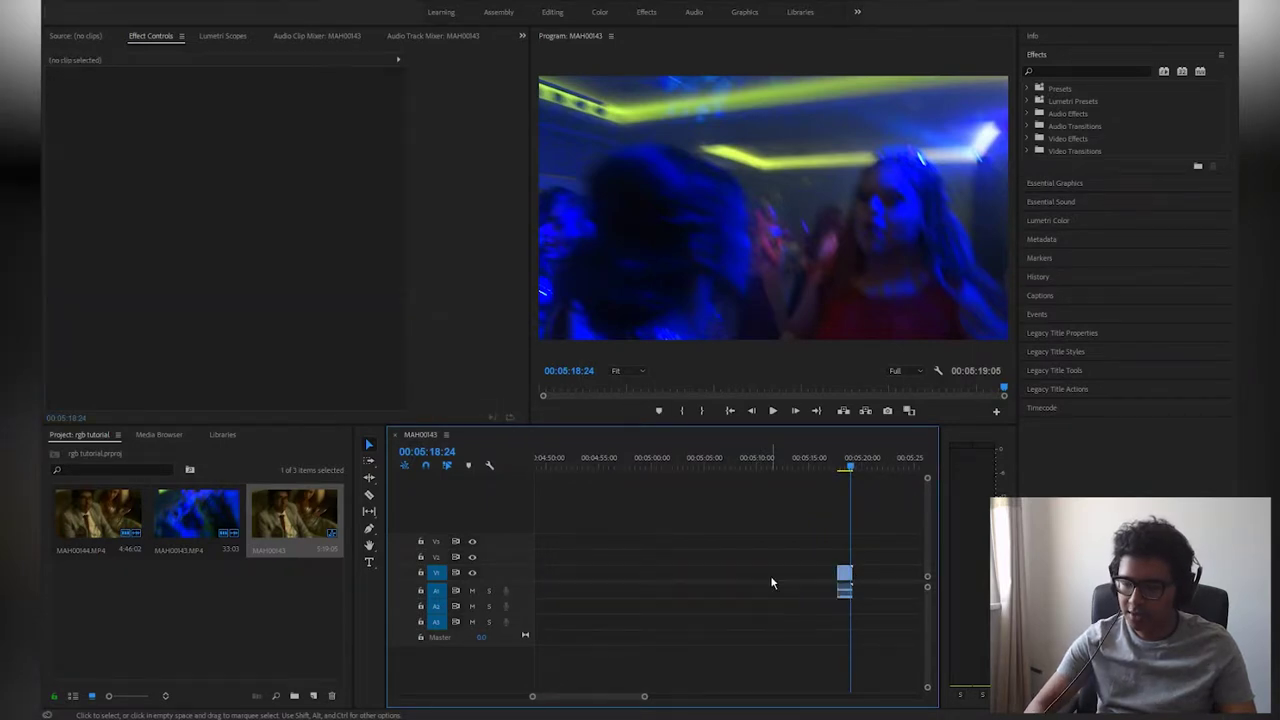
key("ctrl+z")
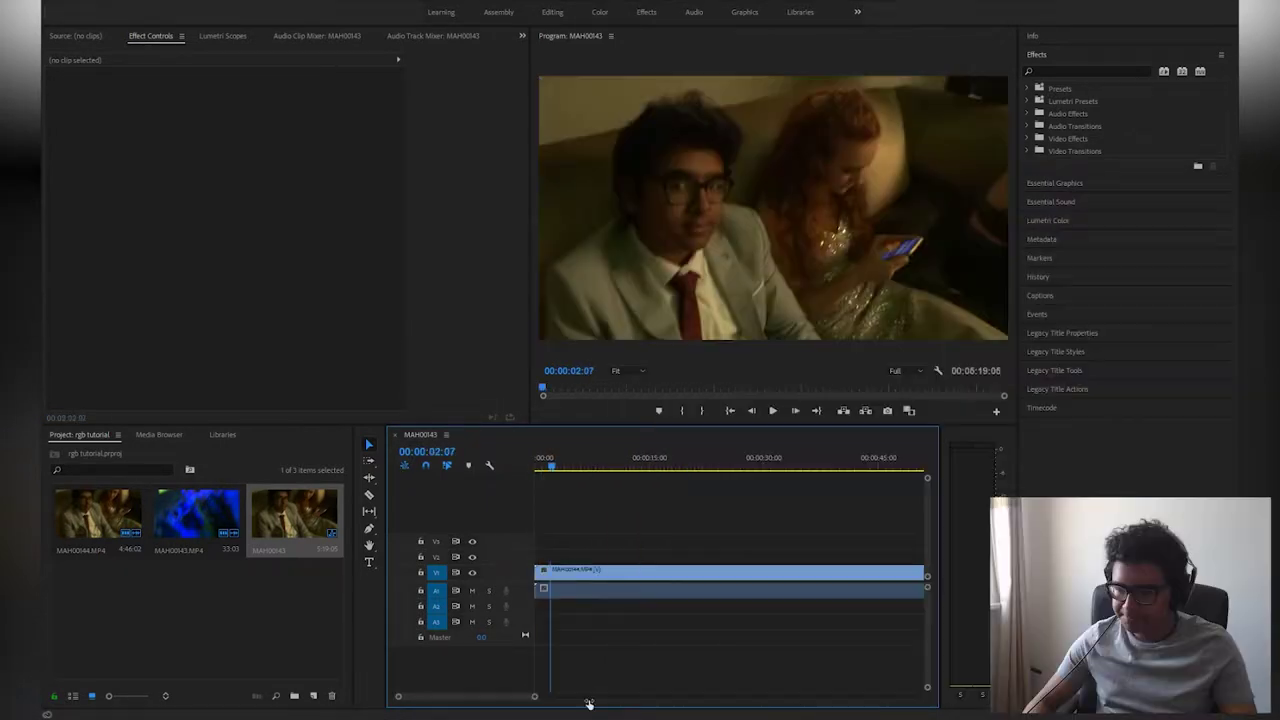
- Split MAH00144.MP4 at 00:00:02:07 and keep only its short opening section
left_click_drag(589, 704, 551, 703)
left_click(558, 572)
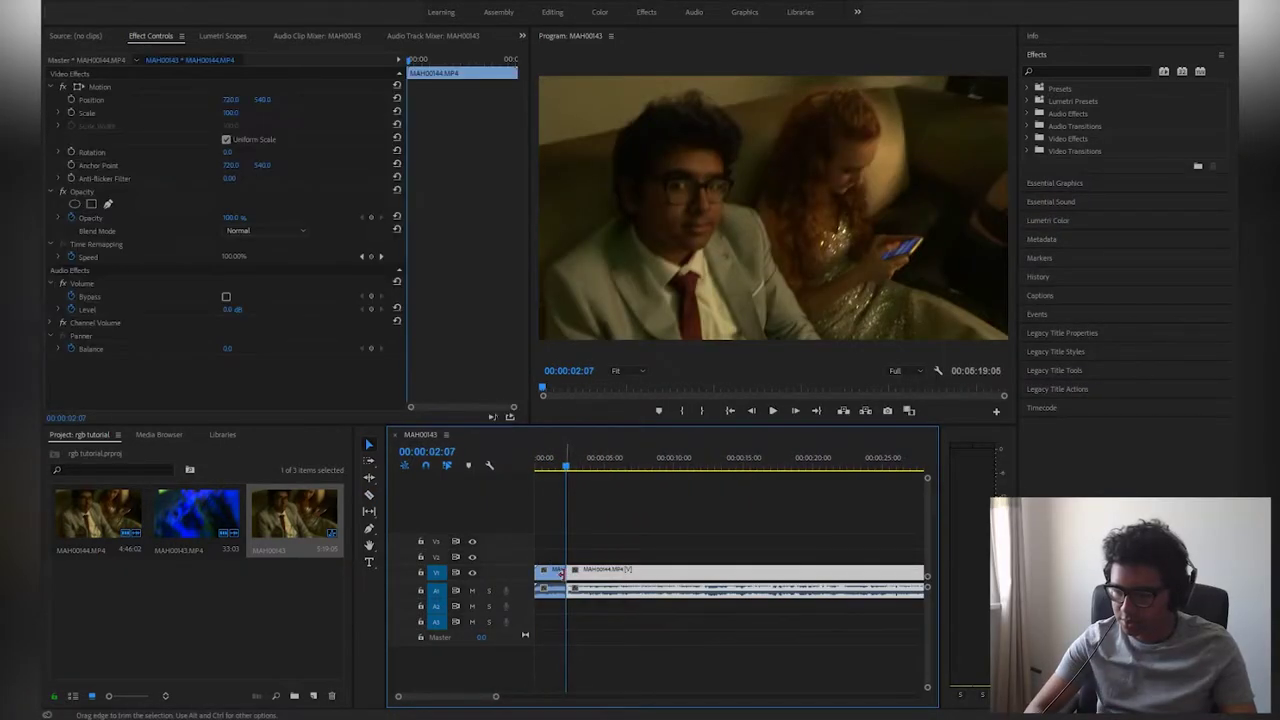
right_click(558, 572)
left_click(608, 465)
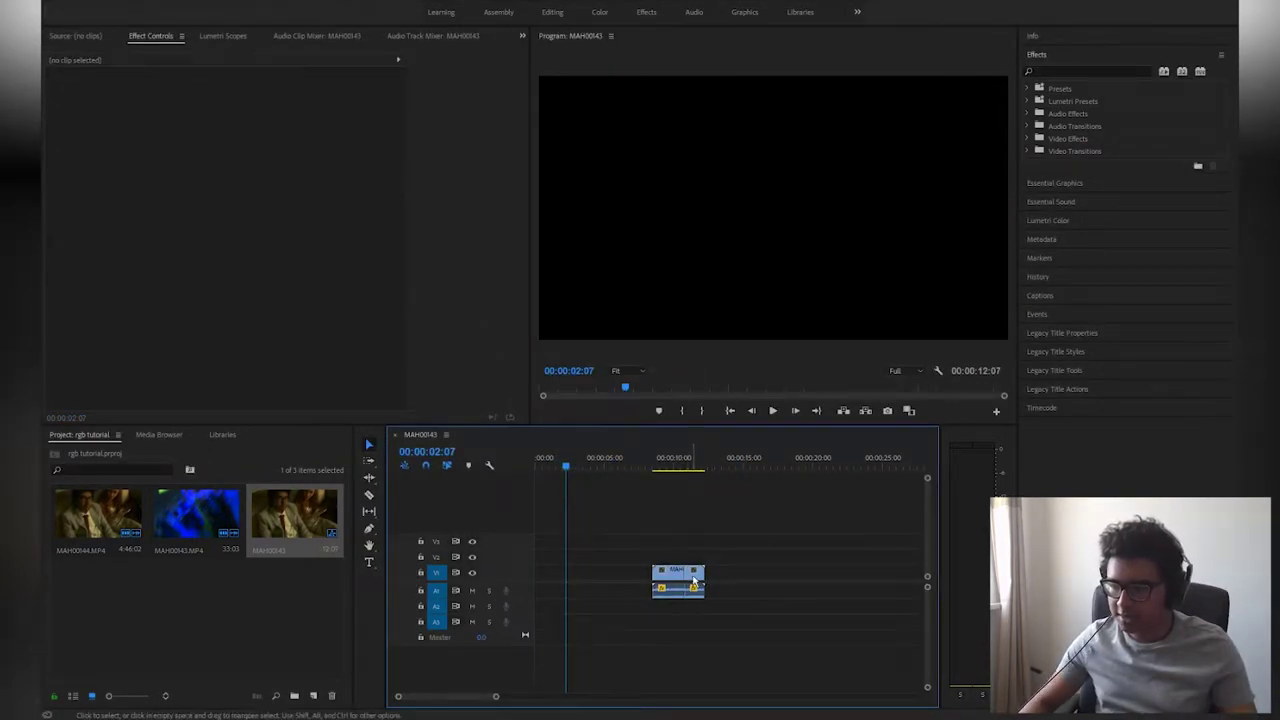
- Remove the empty gaps so the two short clips sit together from 00:00:00:00, and return the playhead to the start
left_click_drag(600, 575, 599, 575)
left_click(623, 578)
key("Delete")
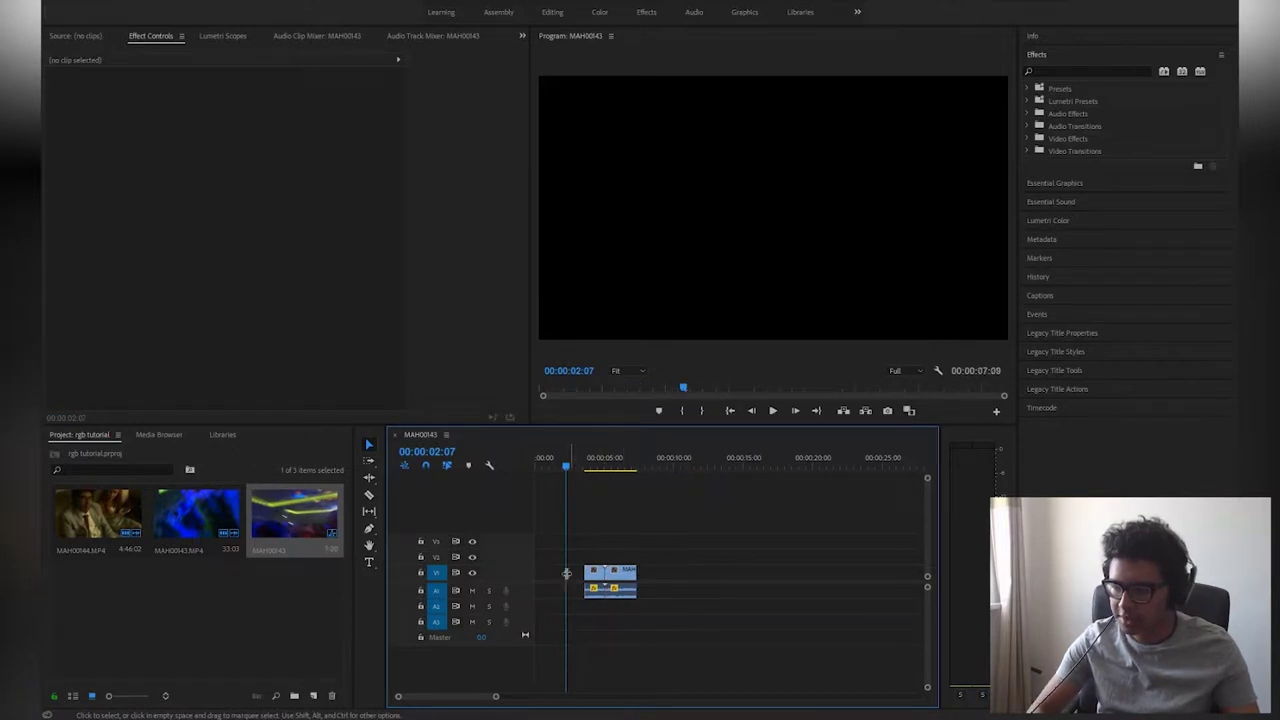
left_click(557, 578)
key("Delete")
left_click_drag(556, 468, 536, 466)
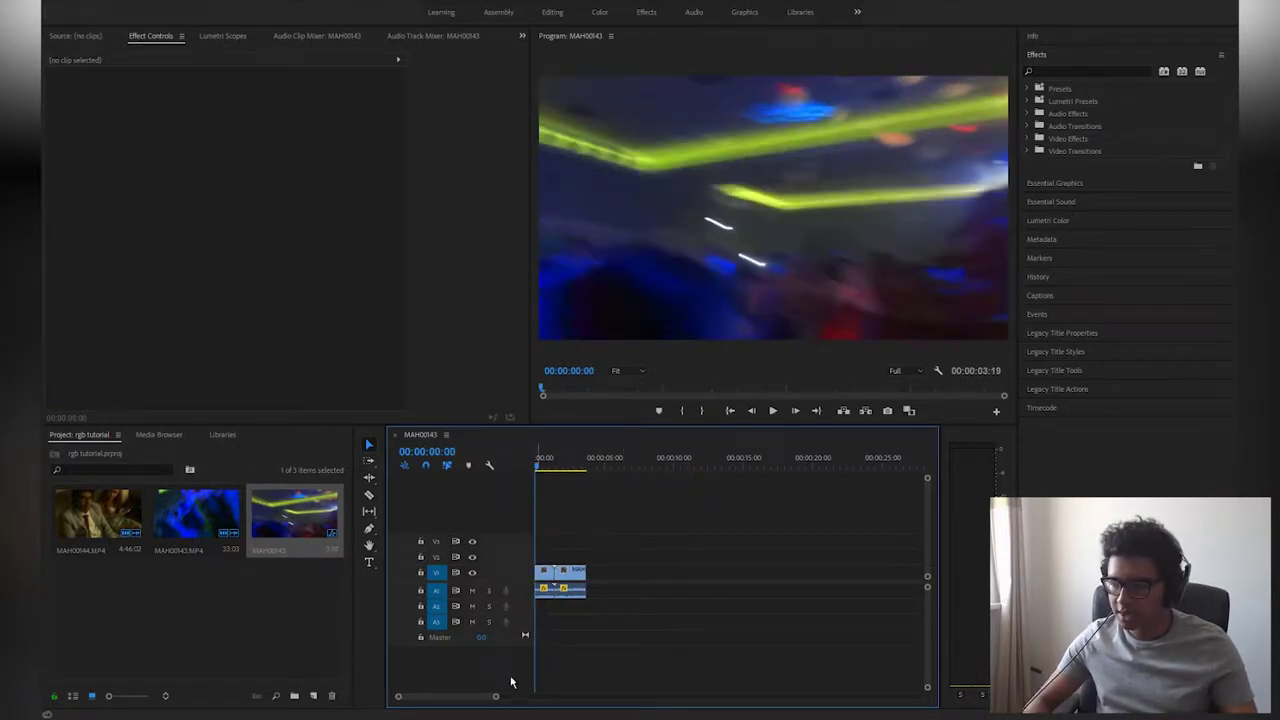
- Play the trimmed sequence and park the playhead on the cut between the two clips at 00:00:01:12
left_click_drag(494, 700, 440, 697)
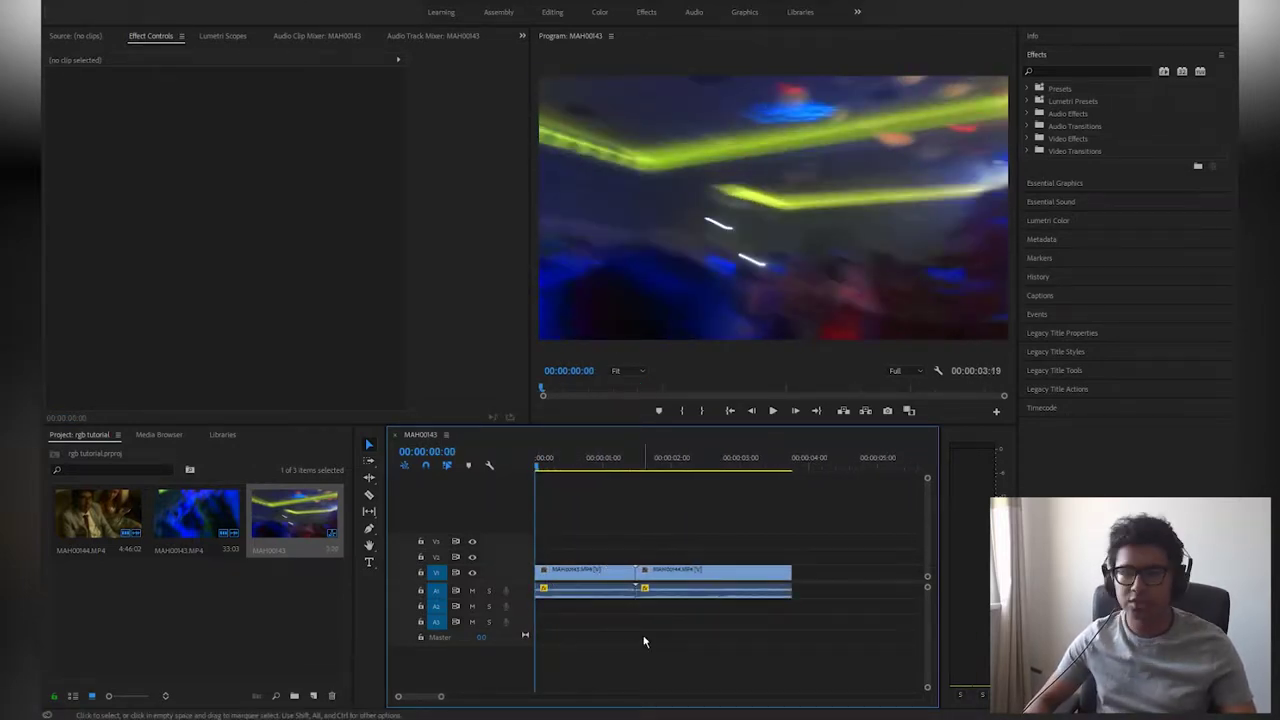
key("space")
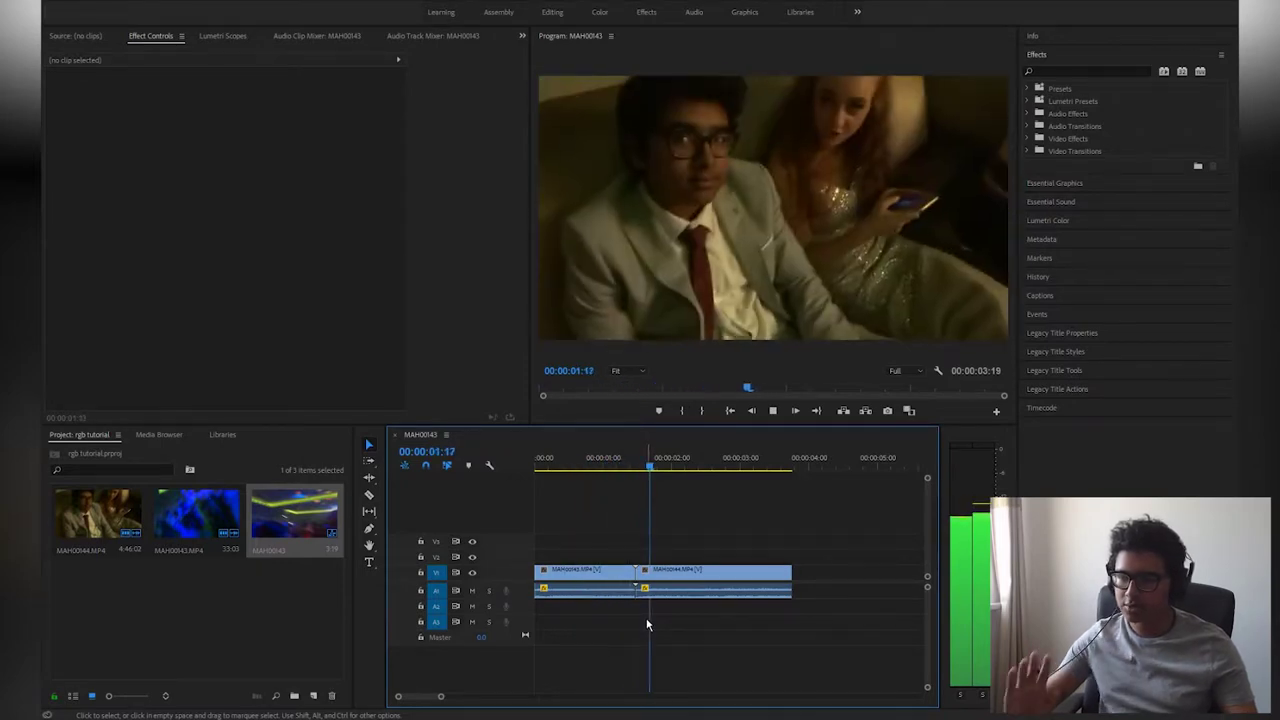
key("space")
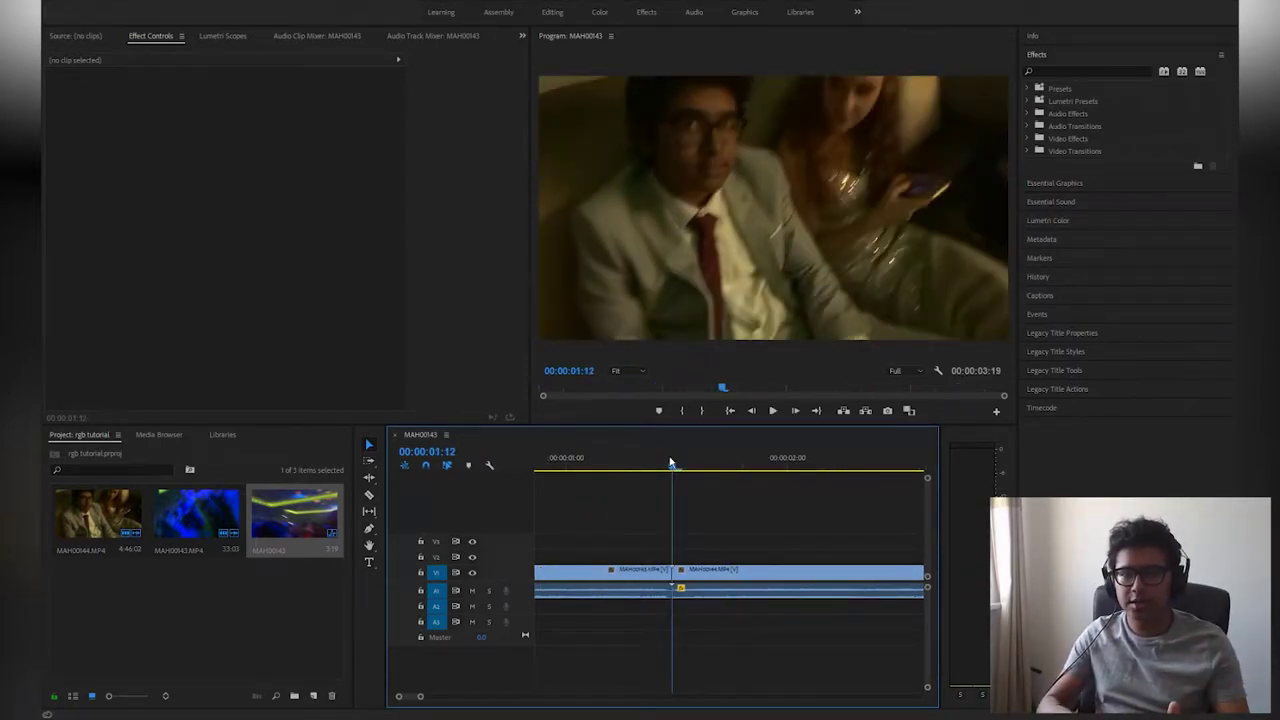
- Create an adjustment layer with the default settings and place it on V2 above the cut between the clips
right_click(306, 527)
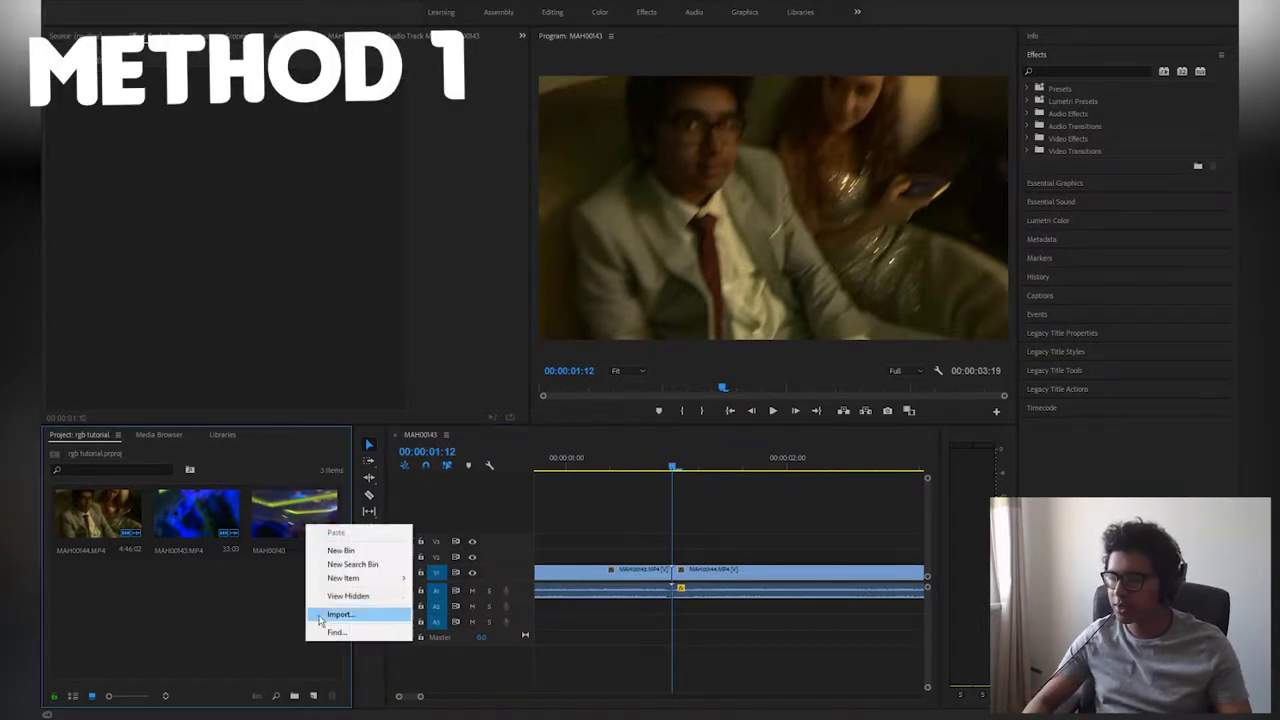
mouse_move(370, 578)
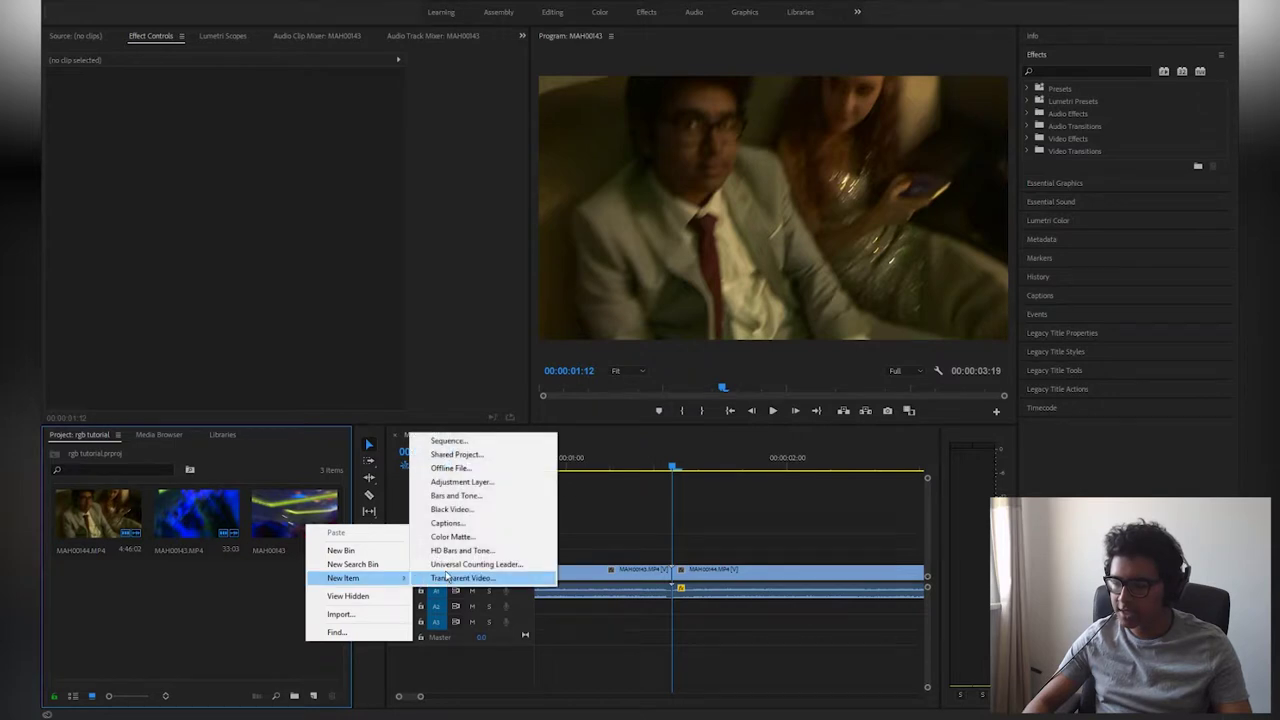
left_click(462, 481)
left_click(658, 398)
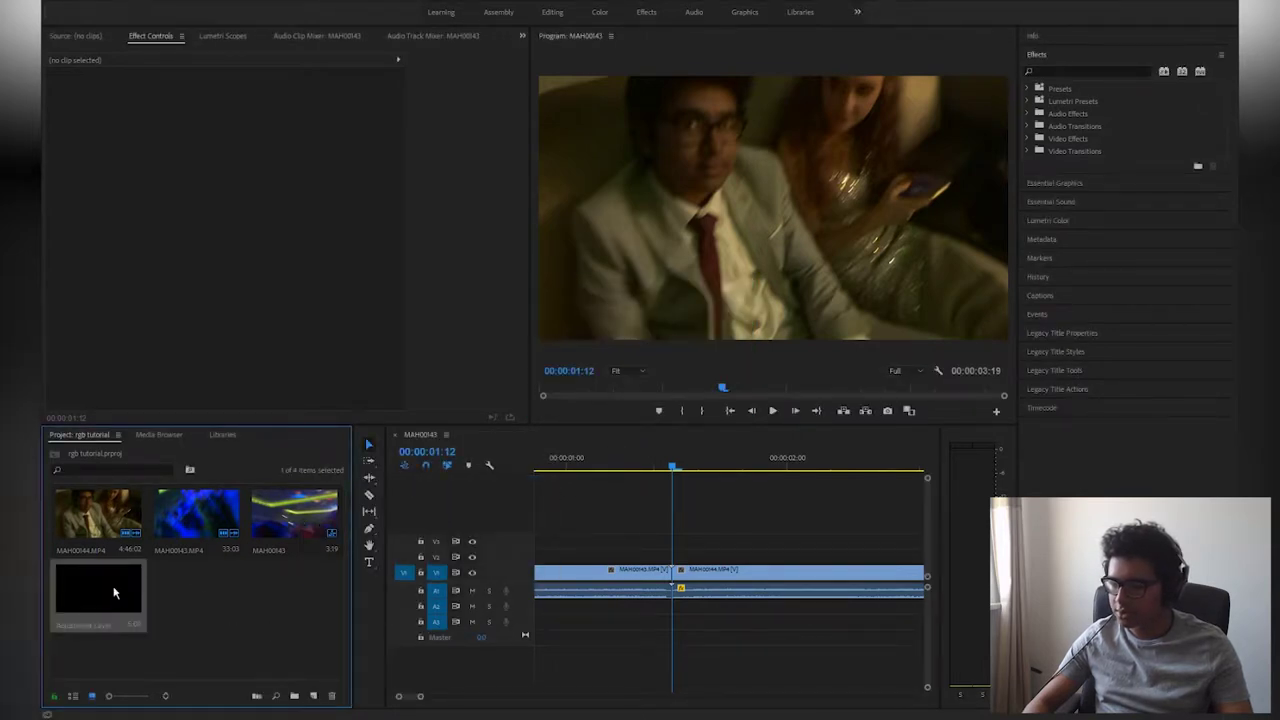
left_click_drag(113, 593, 622, 556)
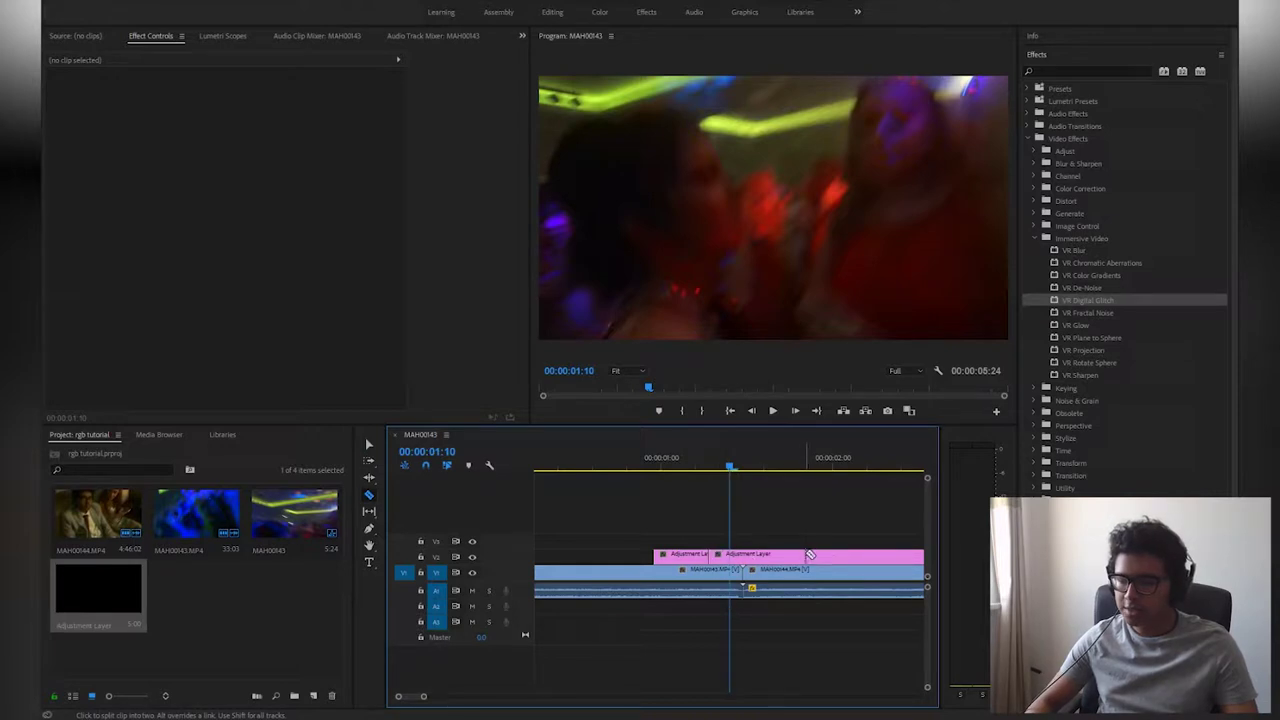
- Split the adjustment layer on both sides of the cut, delete the outer pieces and put the playhead at 00:00:01:12
left_click(807, 556)
key("v")
left_click(839, 558)
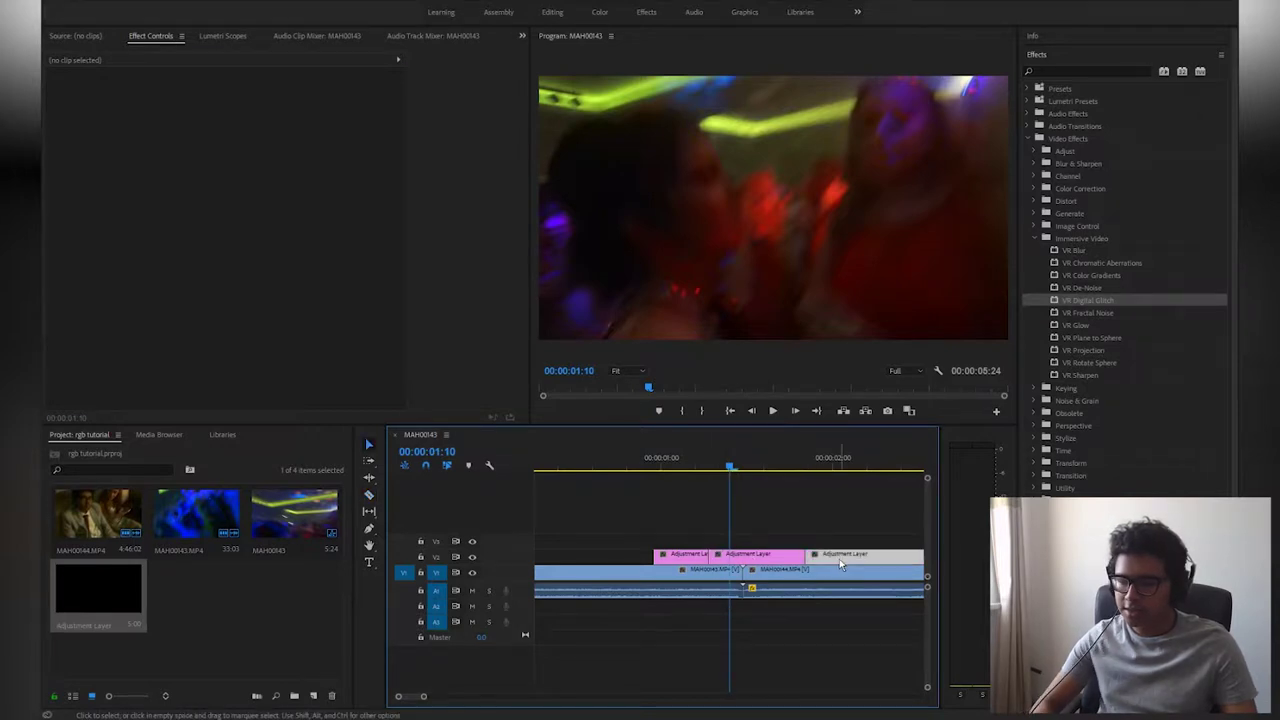
key("Delete")
left_click(685, 559)
key("Delete")
left_click(716, 456)
left_click_drag(716, 456, 743, 457)
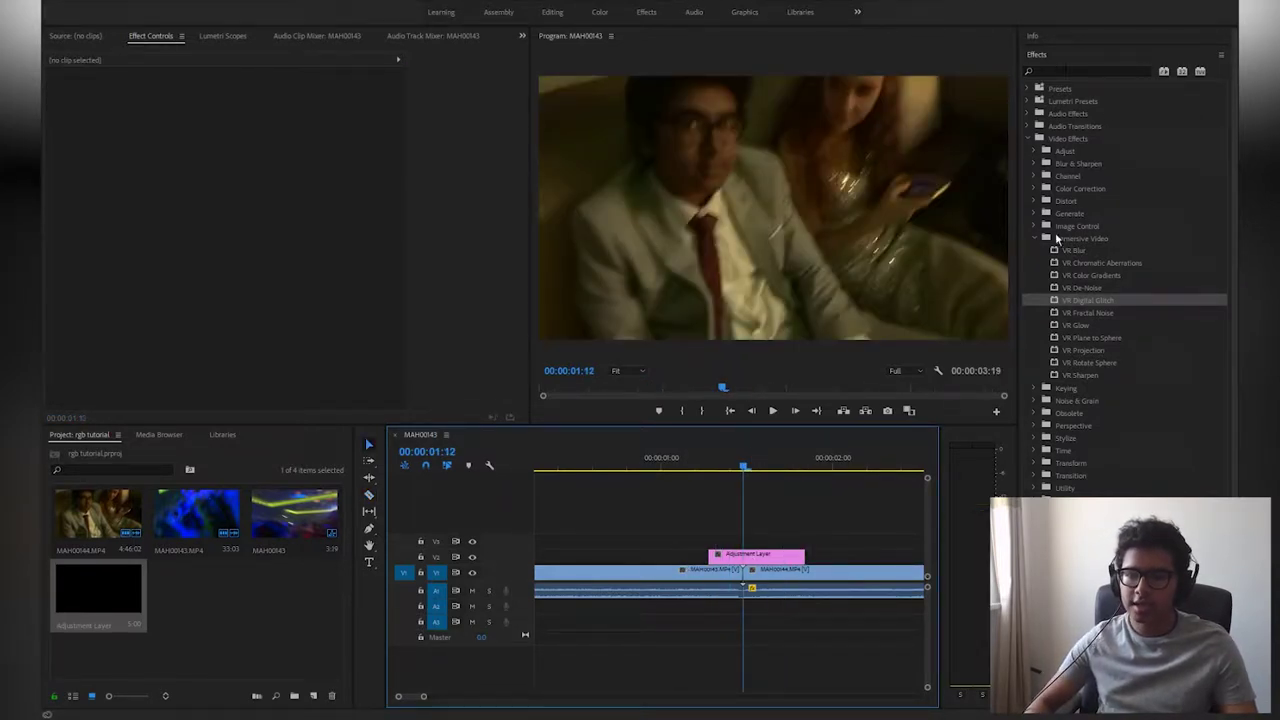
- Find the VR Digital Glitch effect among the Immersive Video effects and apply it to the adjustment layer
left_click(1028, 139)
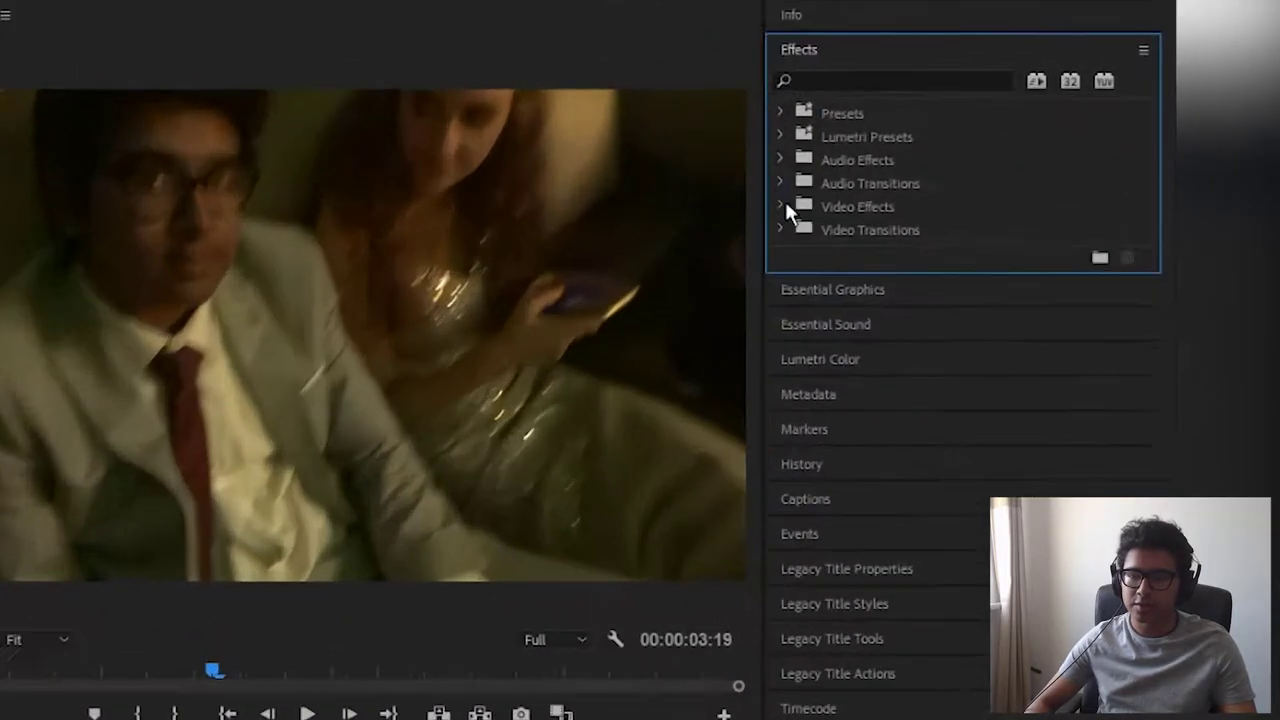
left_click(1028, 139)
left_click(515, 569)
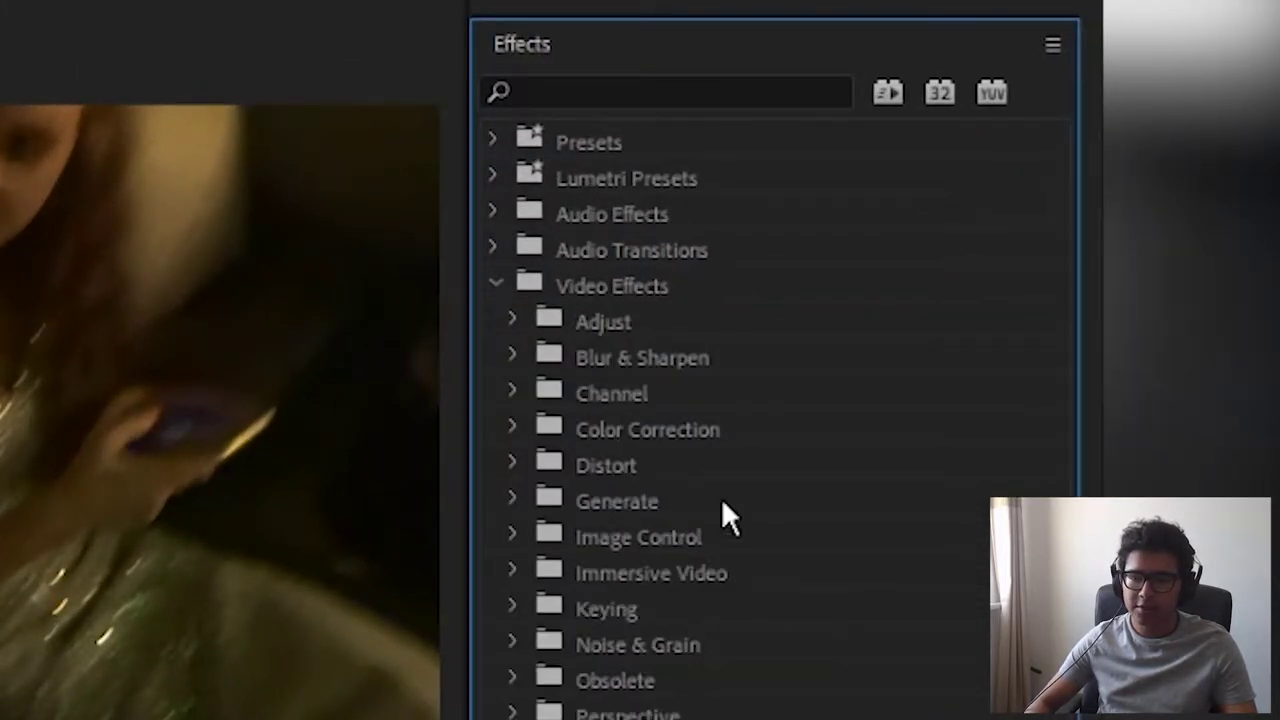
left_click(515, 569)
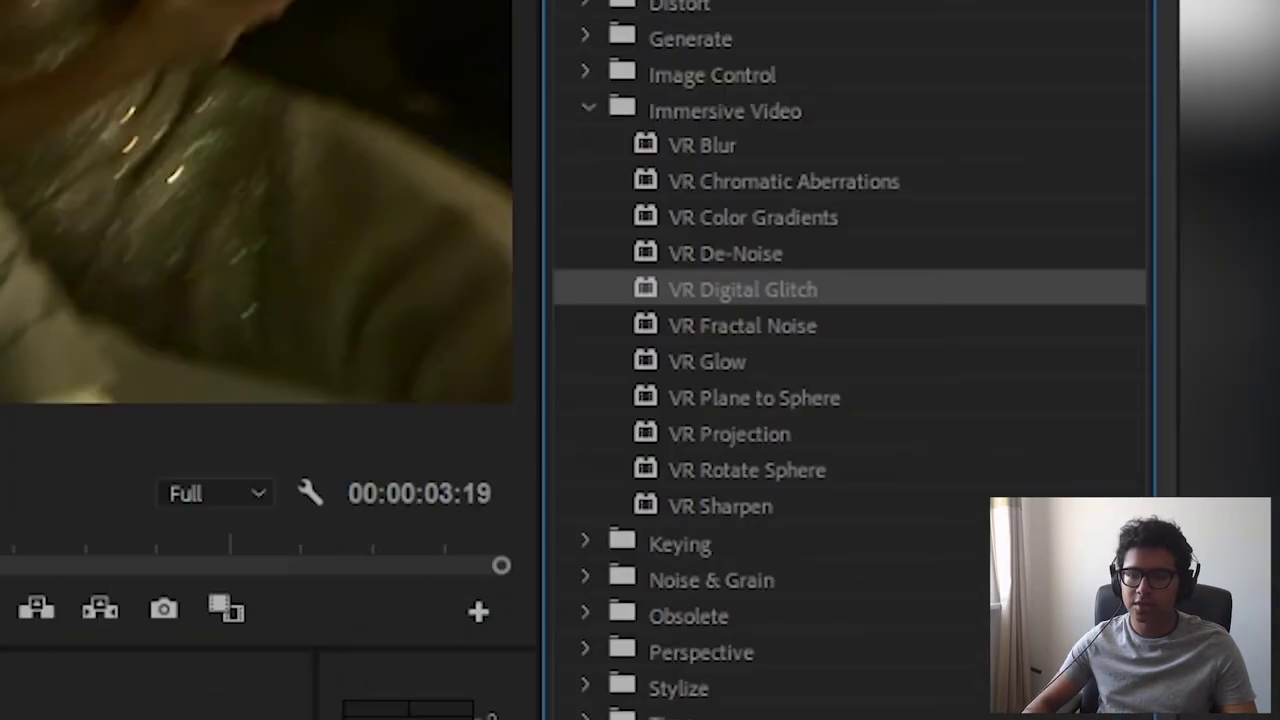
left_click(684, 61)
type("vr digital")
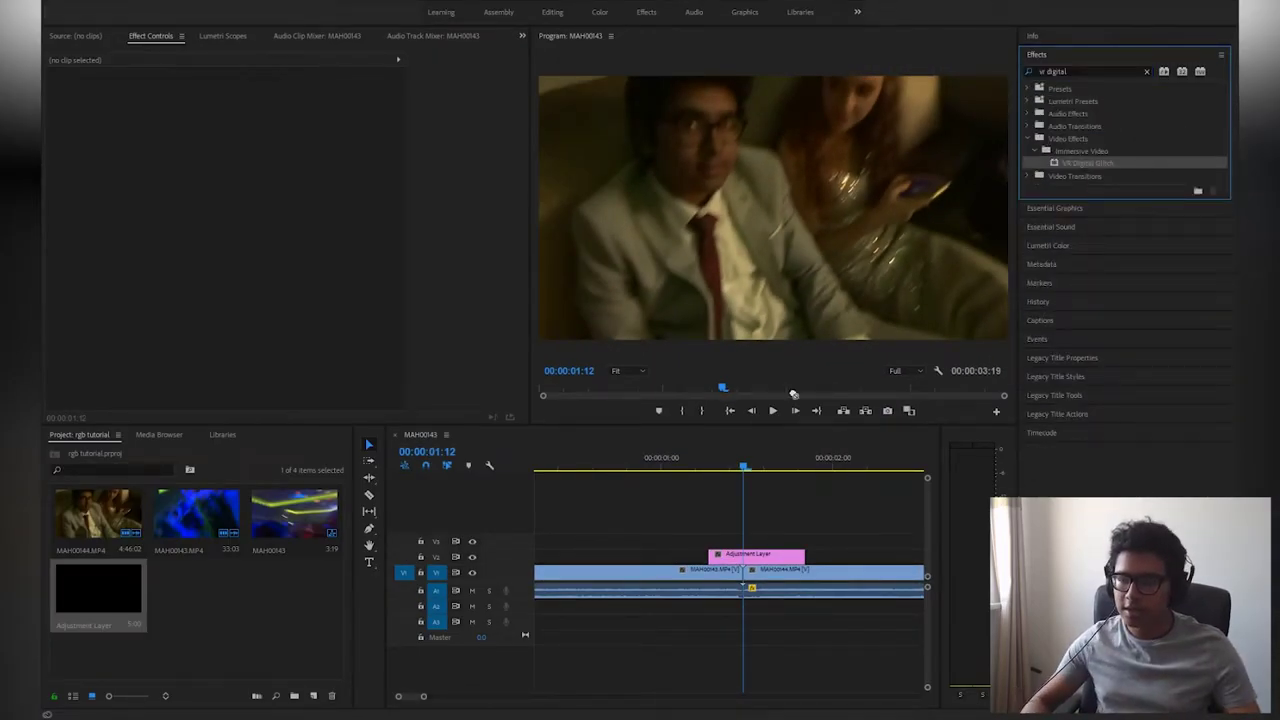
left_click_drag(757, 566, 756, 563)
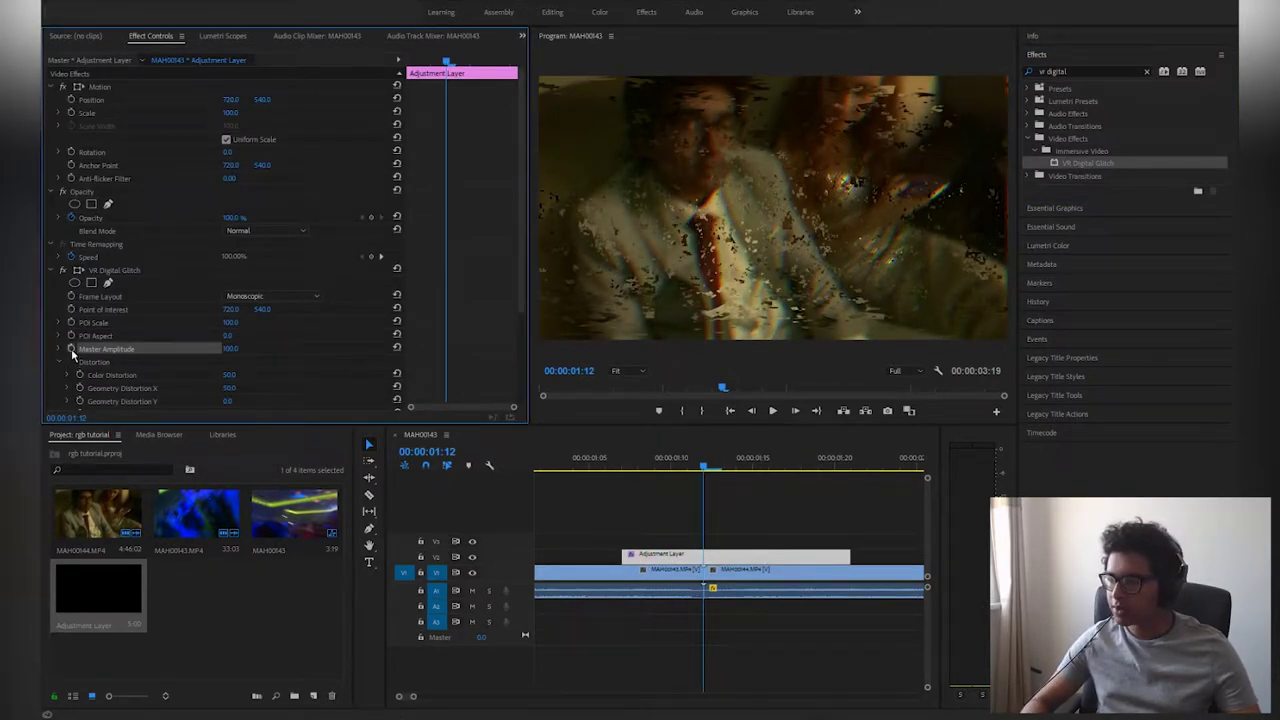
- Keyframe the glitch's Master Amplitude at 100 on the cut, 0 shortly before it and 0 at 00:00:01:19
scroll(297, 359, "down", 1)
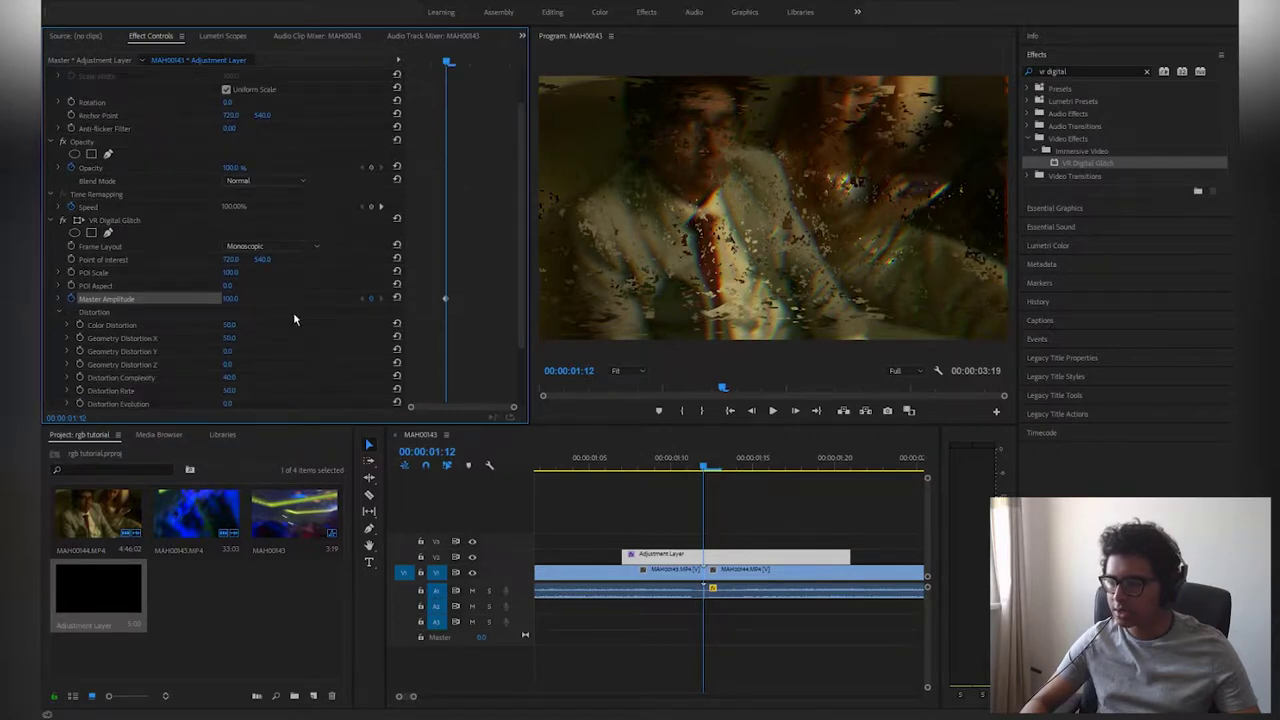
left_click_drag(711, 473, 818, 467)
type("0")
key("Return")
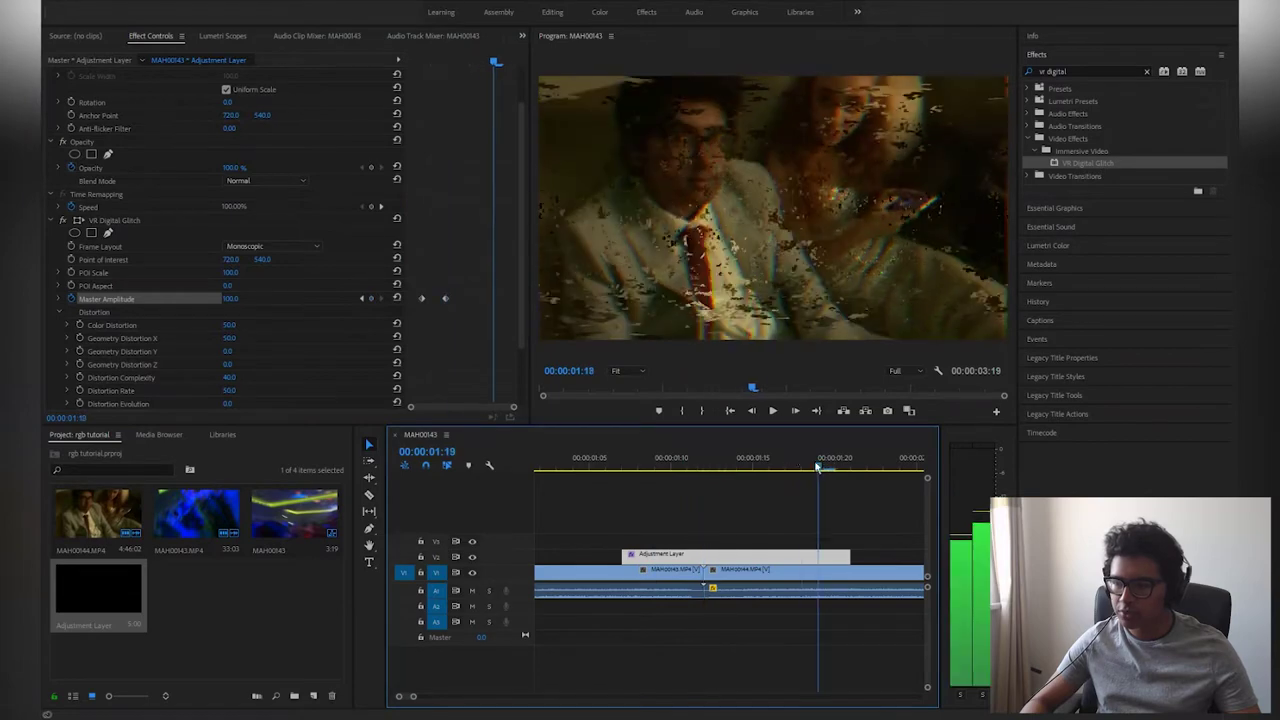
left_click(232, 299)
type("0")
key("Return")
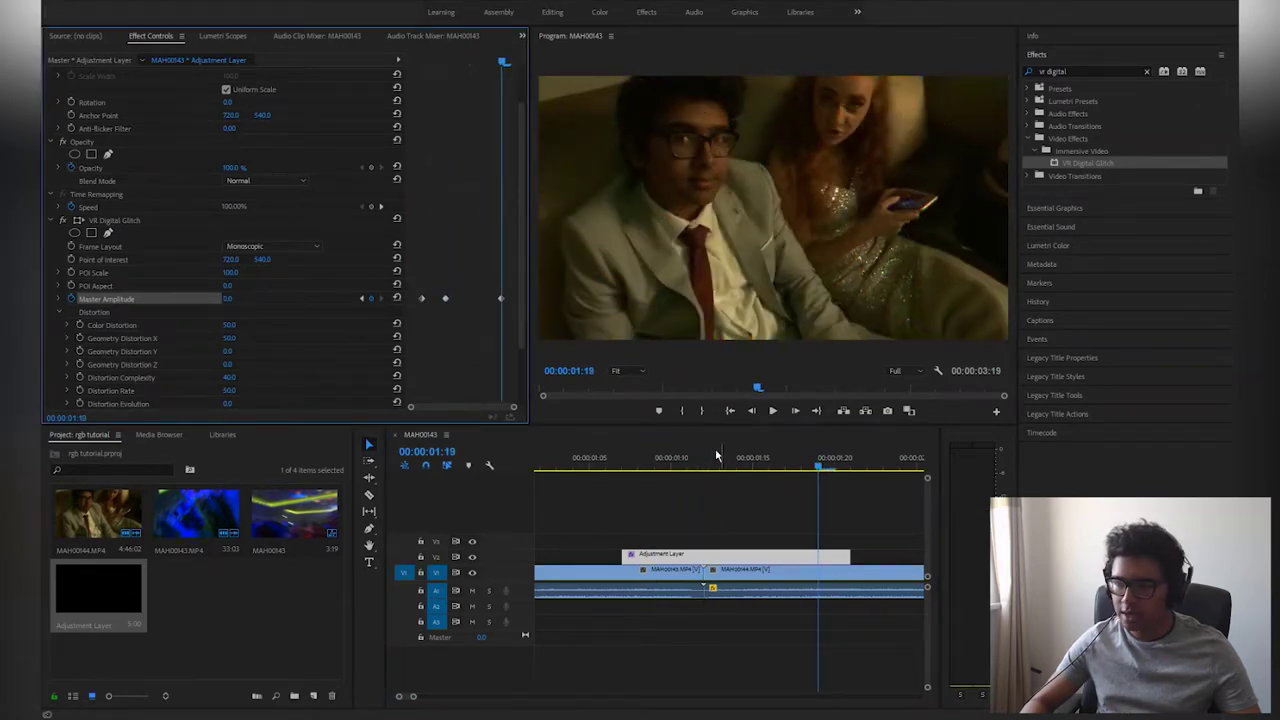
- Play back the glitch transition from just before the adjustment layer
left_click(602, 456)
key("space")
left_click(601, 456)
key("space")
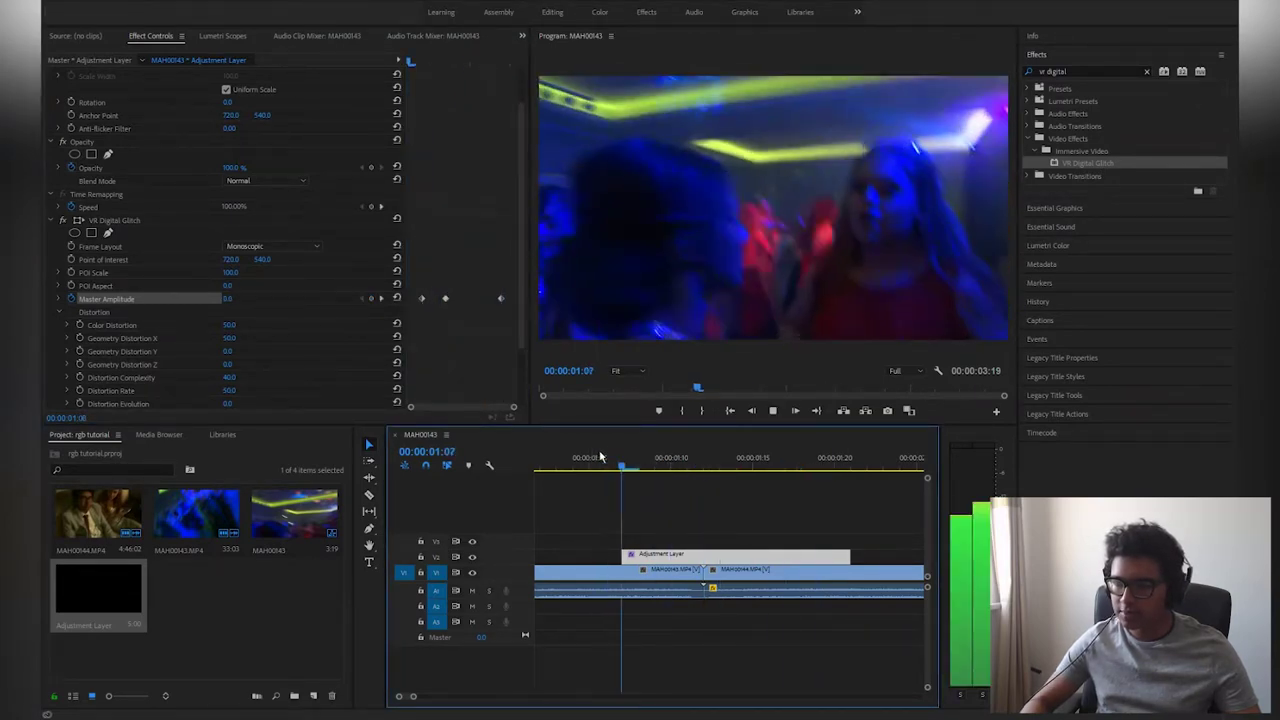
- Move the last Master Amplitude keyframe closer to the cut and replay the transition
left_click_drag(601, 456, 696, 456)
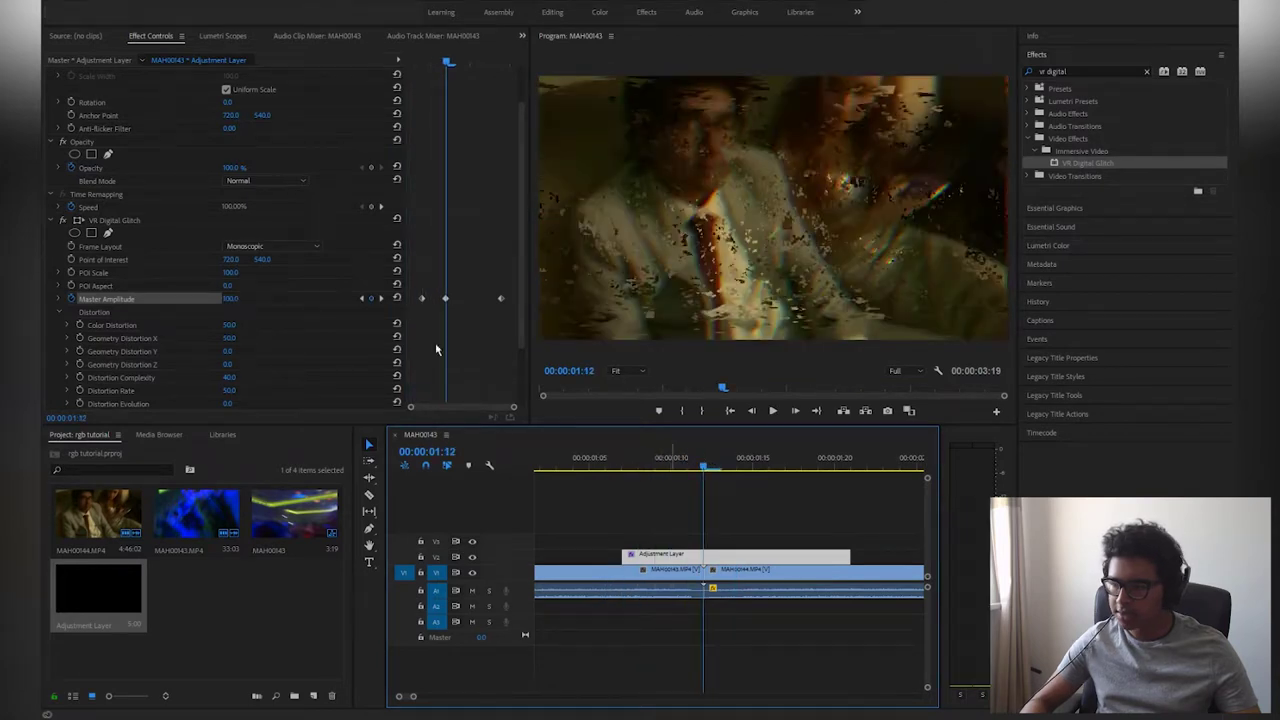
left_click(472, 297)
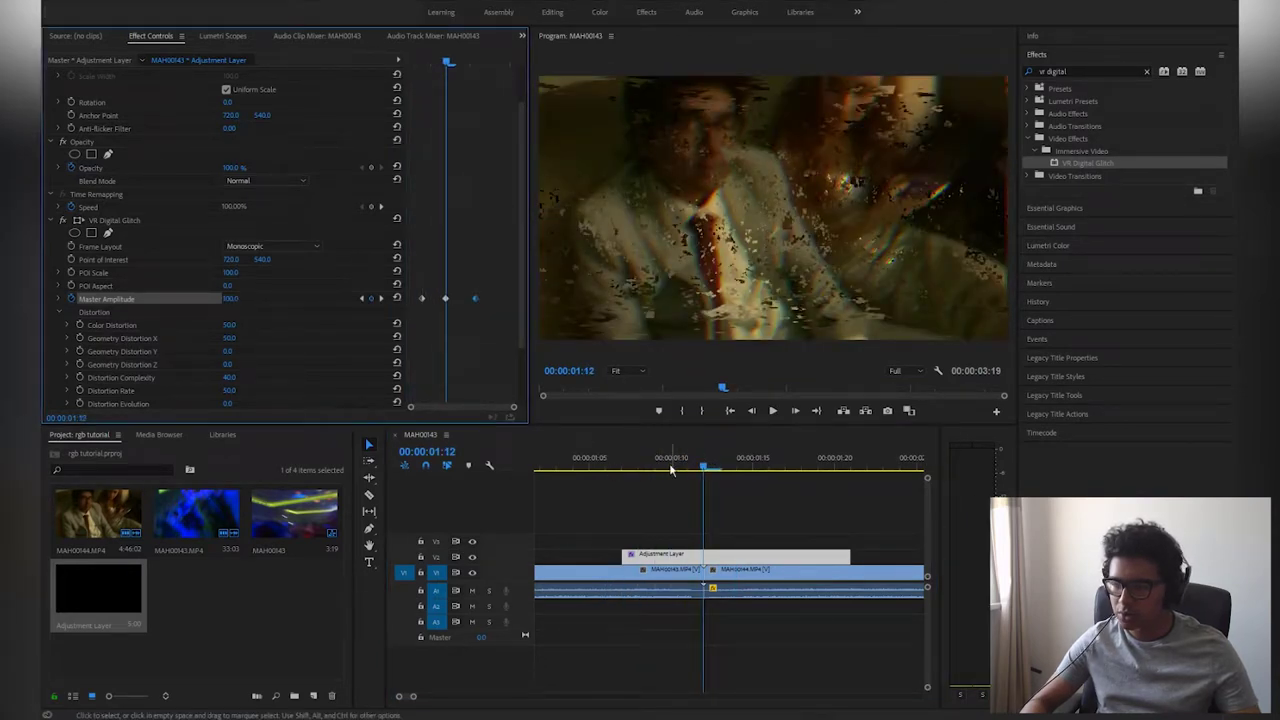
left_click(600, 507)
key("space")
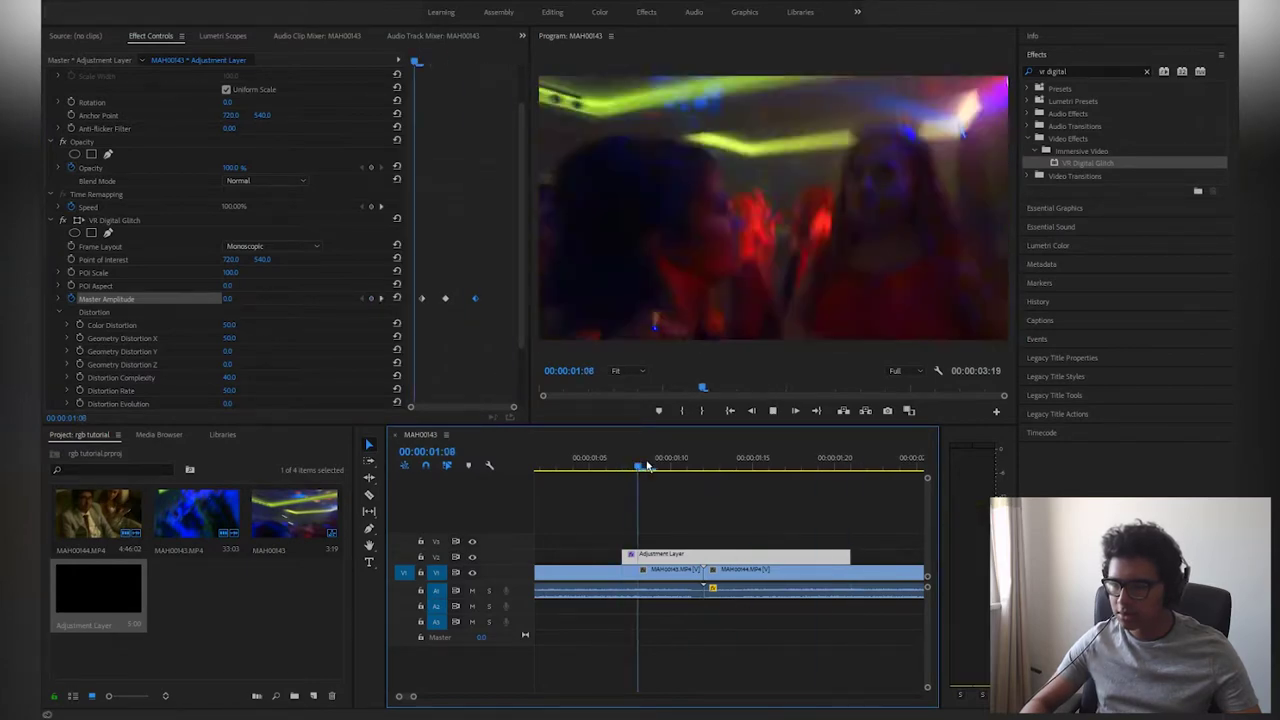
- Move the first and last Master Amplitude keyframes closer to the one on the cut and replay the tightened glitch
key("space")
left_click(430, 302)
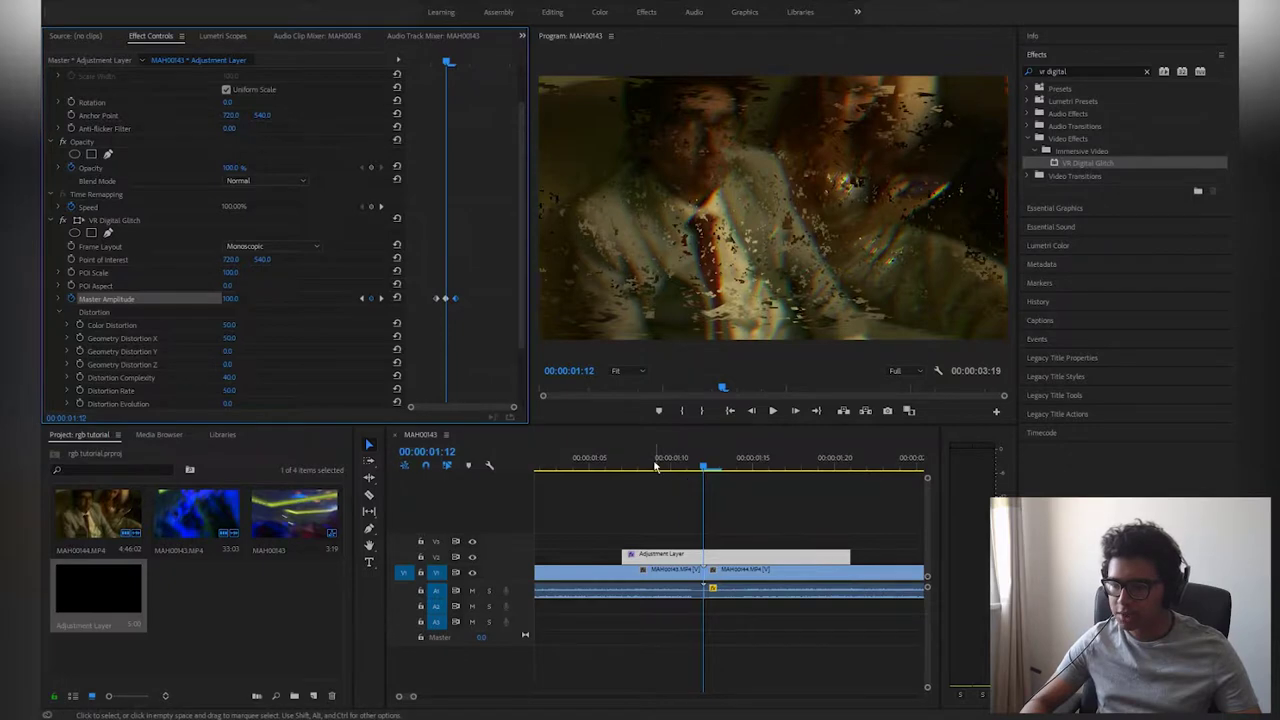
left_click(723, 514)
key("space")
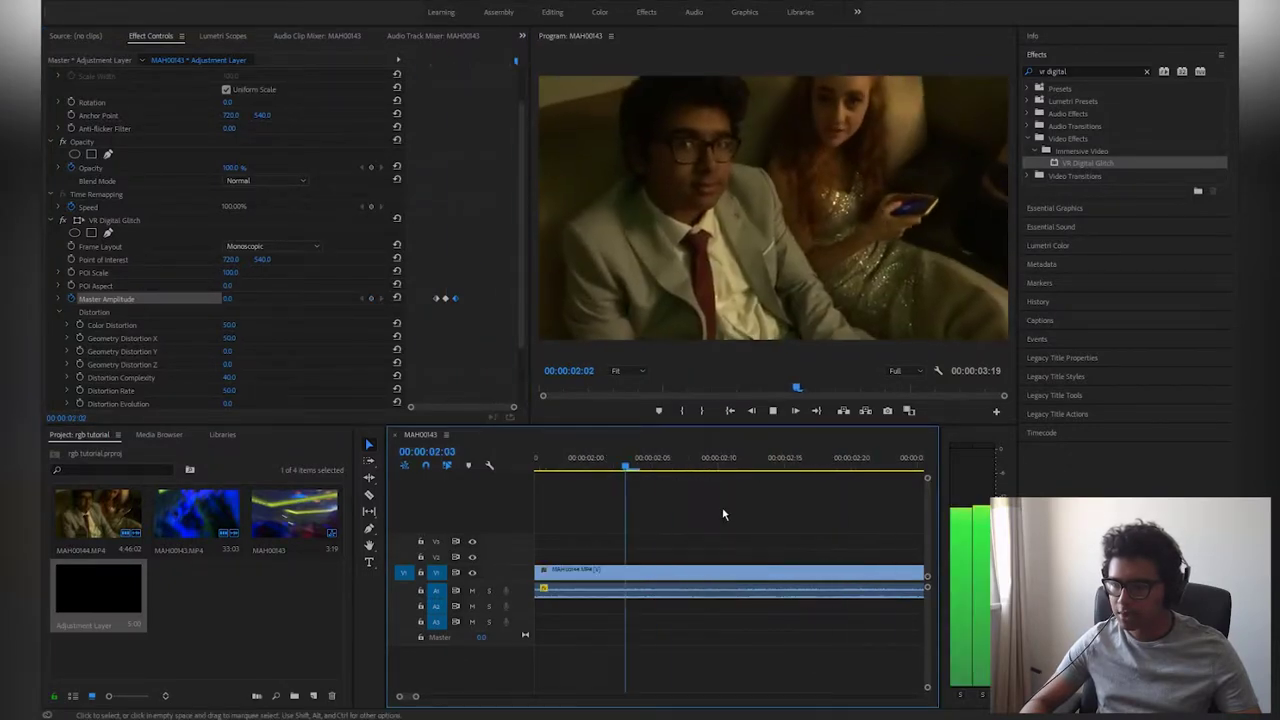
- Play the sequence from its beginning to review the glitch transition in context
key("minus")
key("minus")
key("minus")
left_click_drag(583, 463, 537, 463)
key("space")
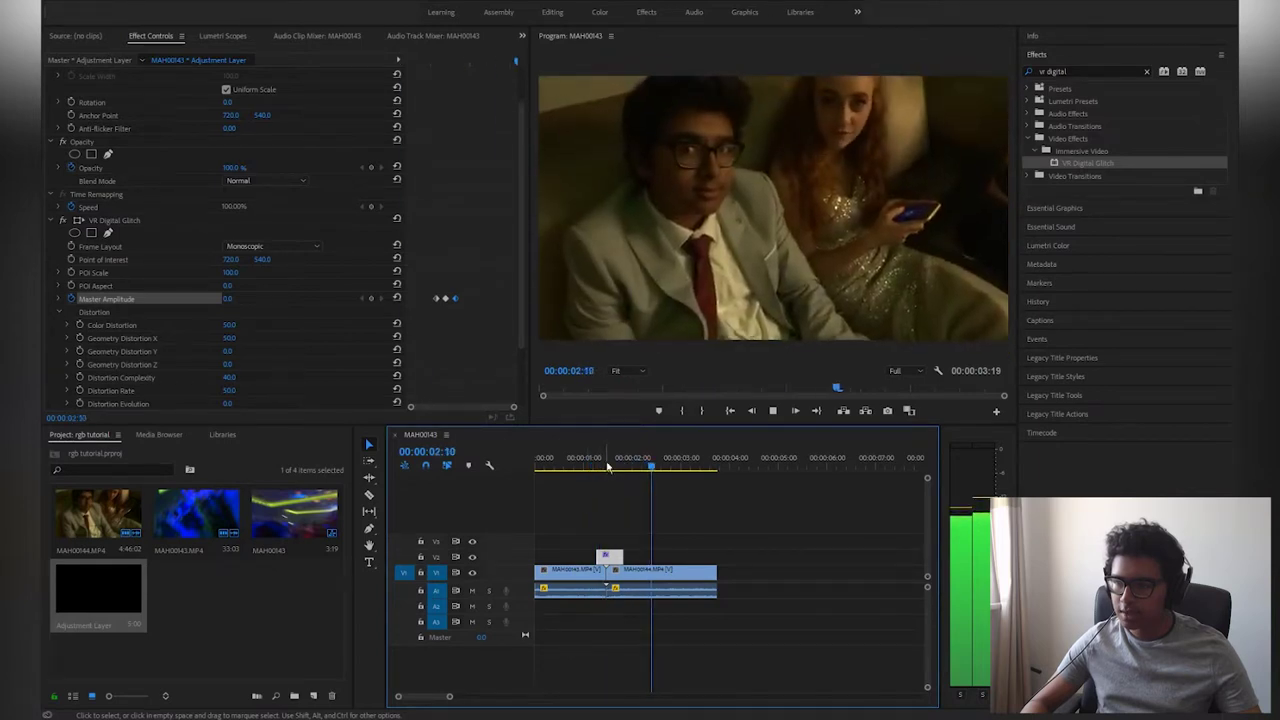
- Import the TOP10 GLITCH sound effect onto audio track A3, starting one frame before the cut at 00:00:01:11
left_click(607, 467)
key("equal")
key("equal")
key("equal")
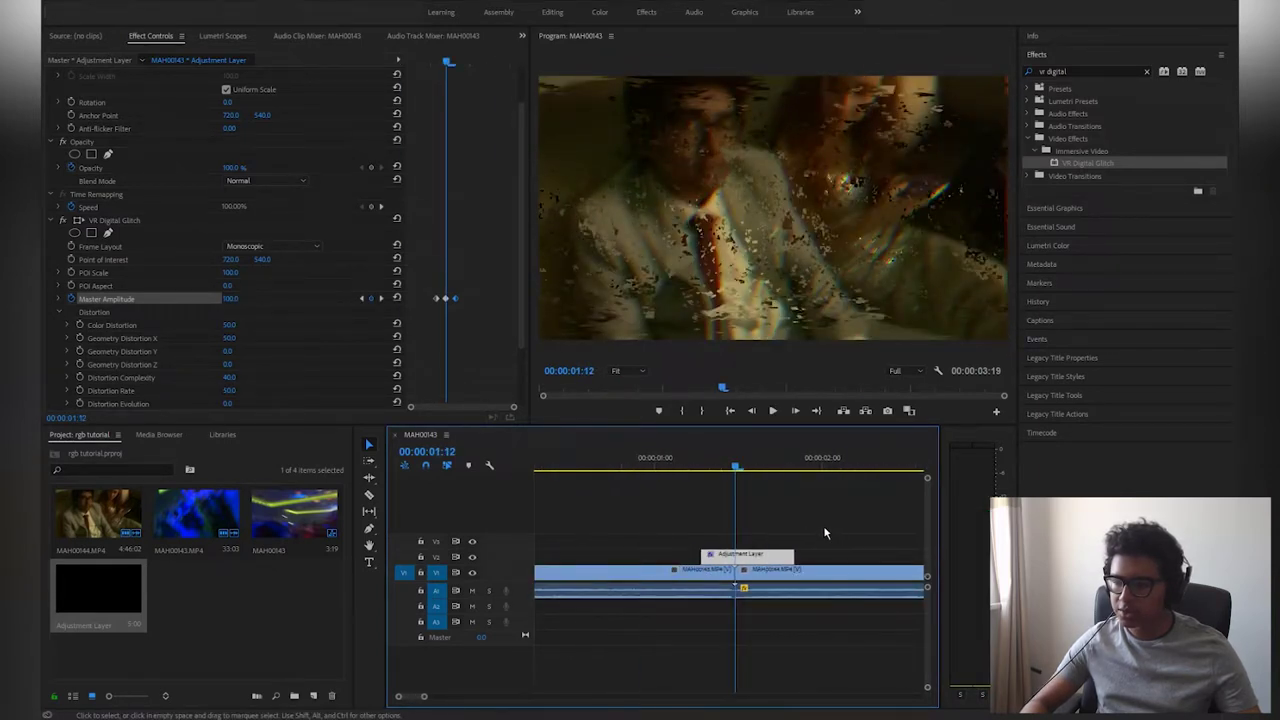
key("Left")
key("equal")
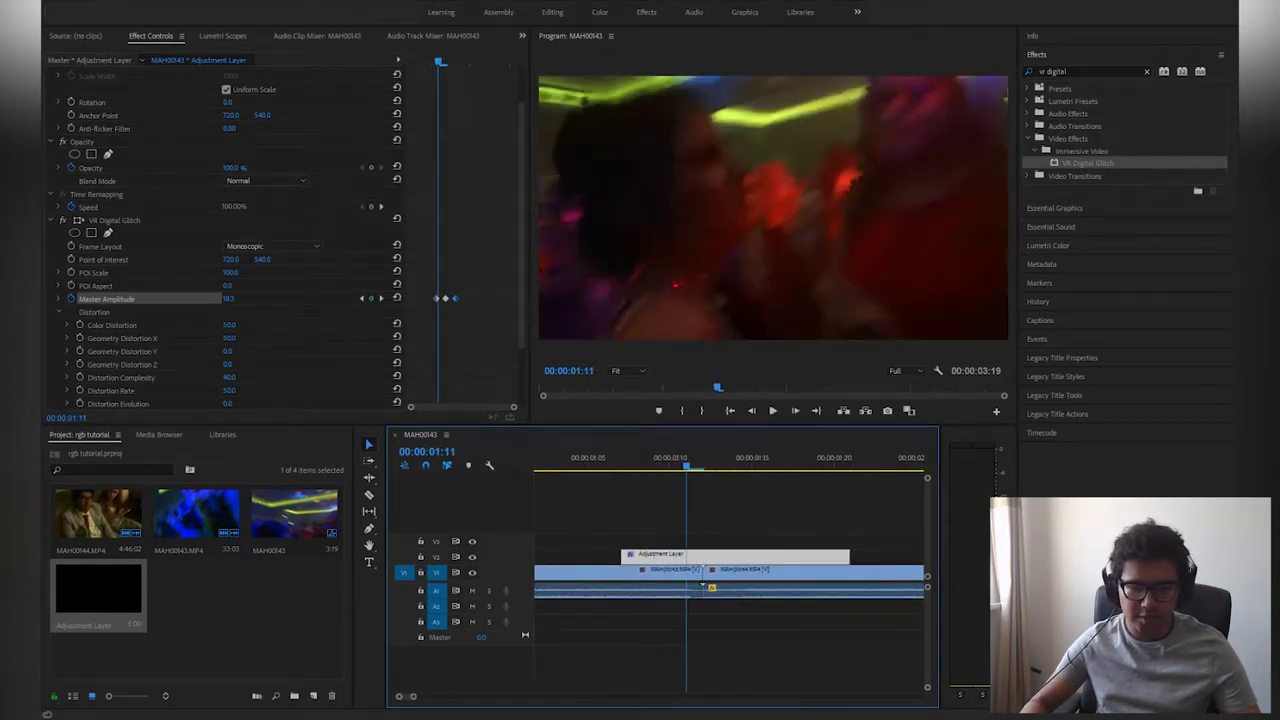
key("super+e")
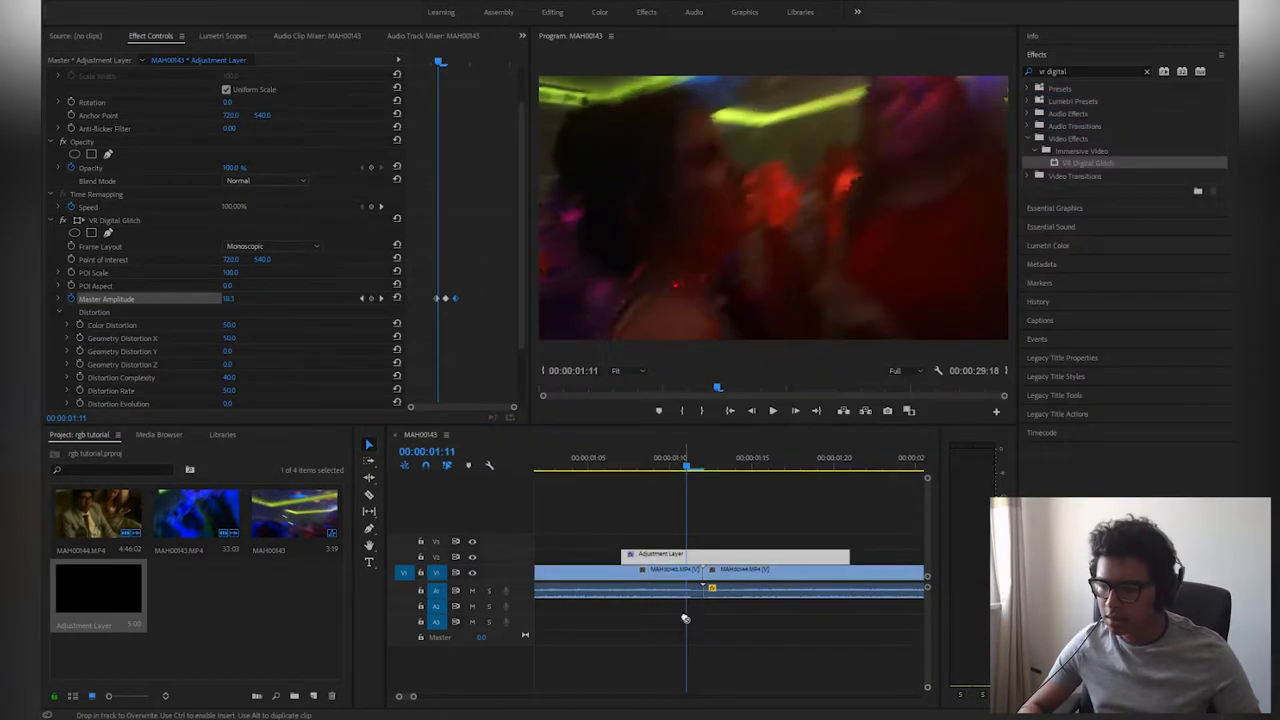
left_click_drag(686, 608, 692, 618)
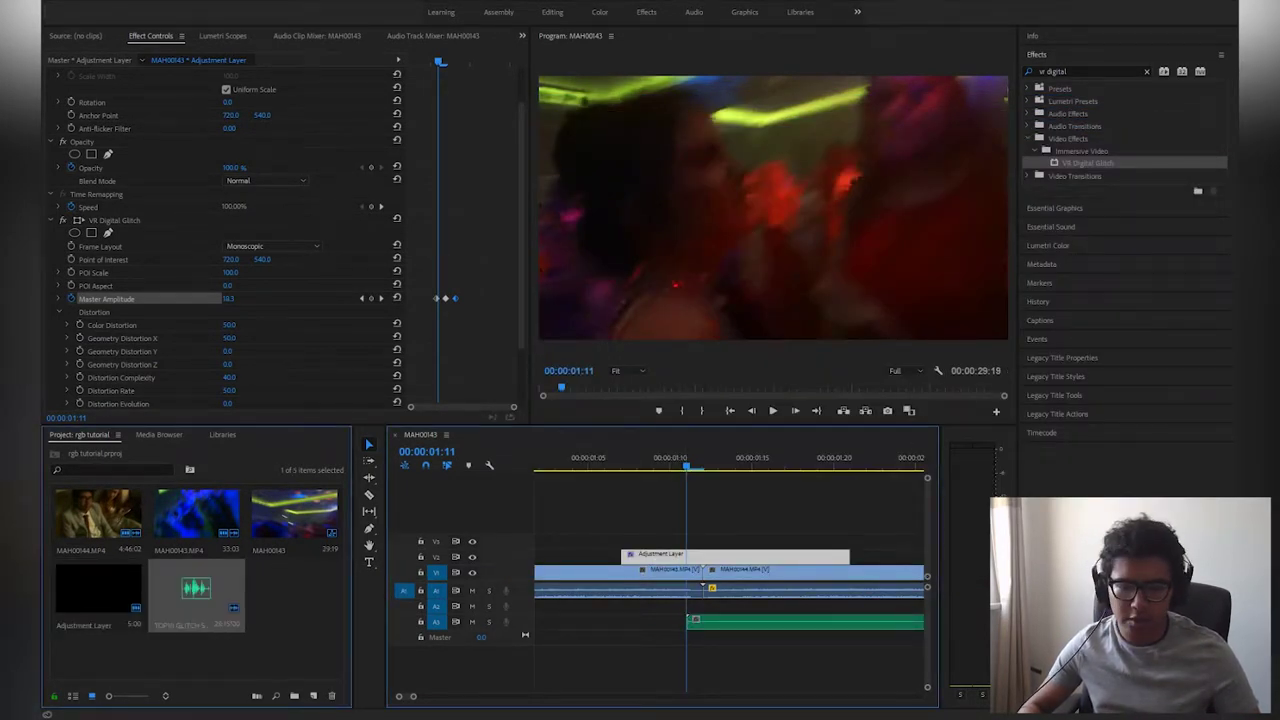
- Cut the short glitch burst at about 00:00:06:08 out of the sound effect clip and delete the audio before and after it
key("minus")
key("minus")
key("minus")
key("minus")
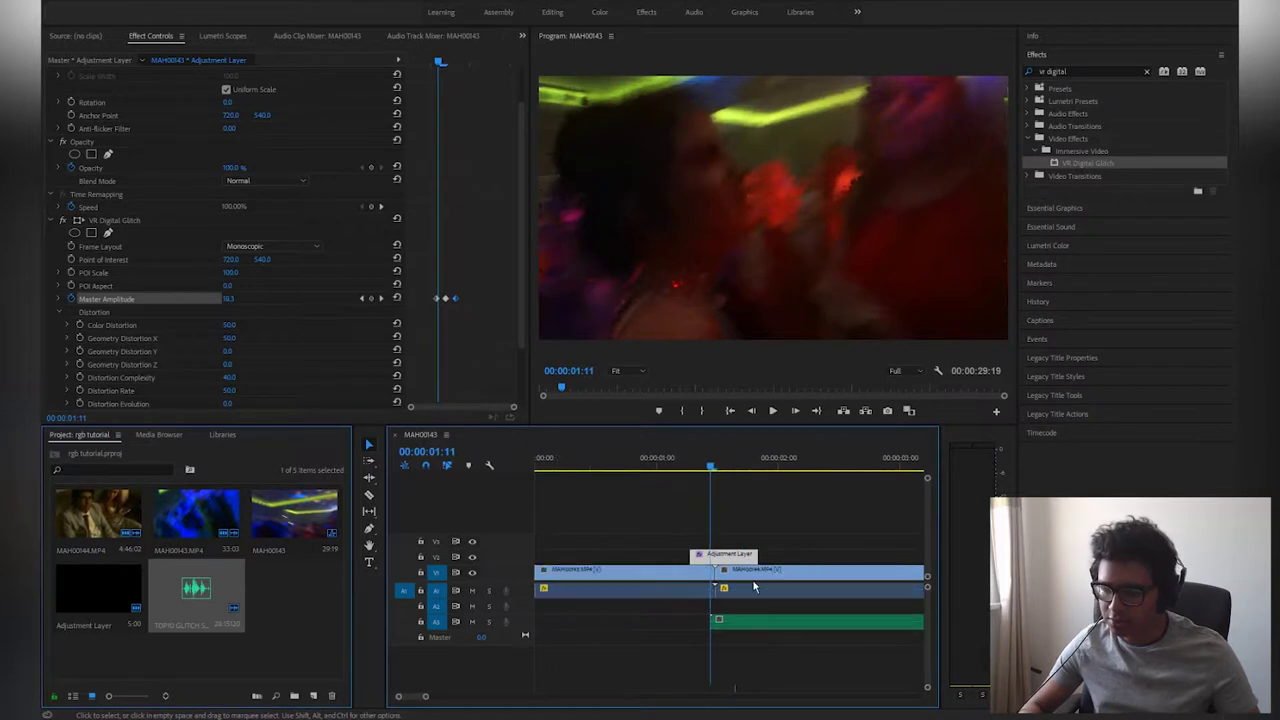
left_click(715, 461)
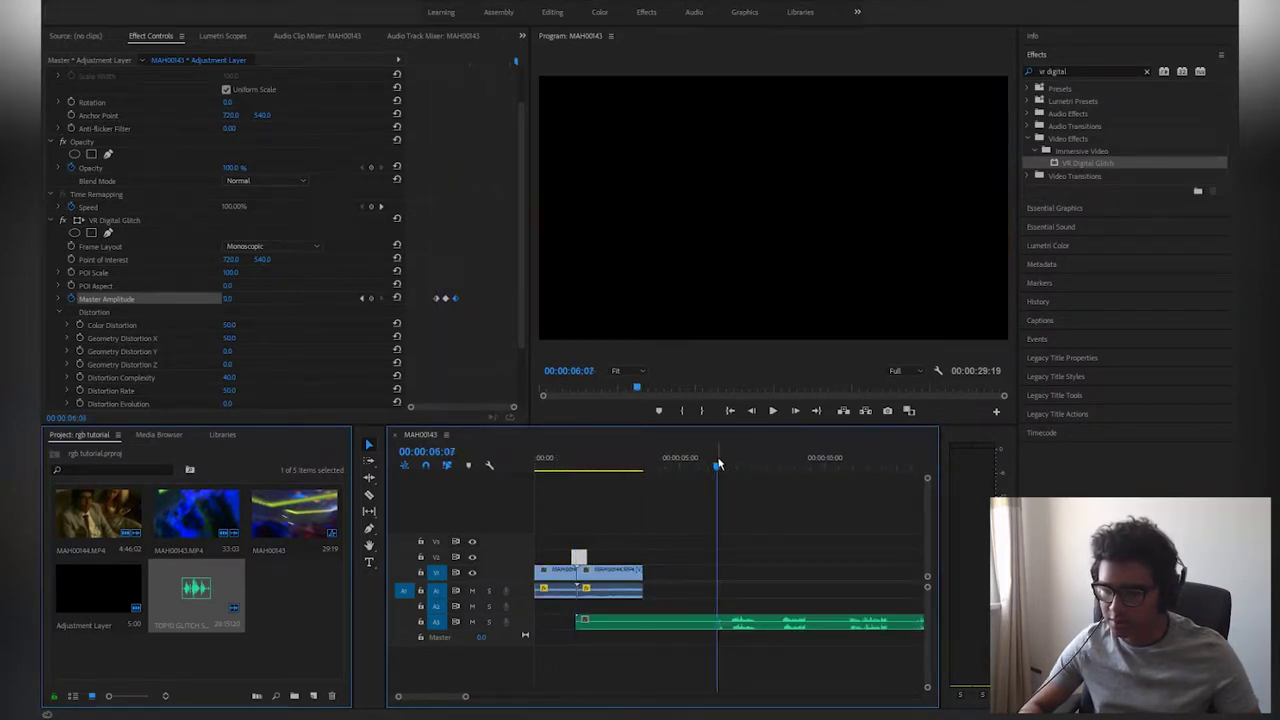
left_click_drag(718, 465, 724, 465)
key("equal")
key("equal")
key("equal")
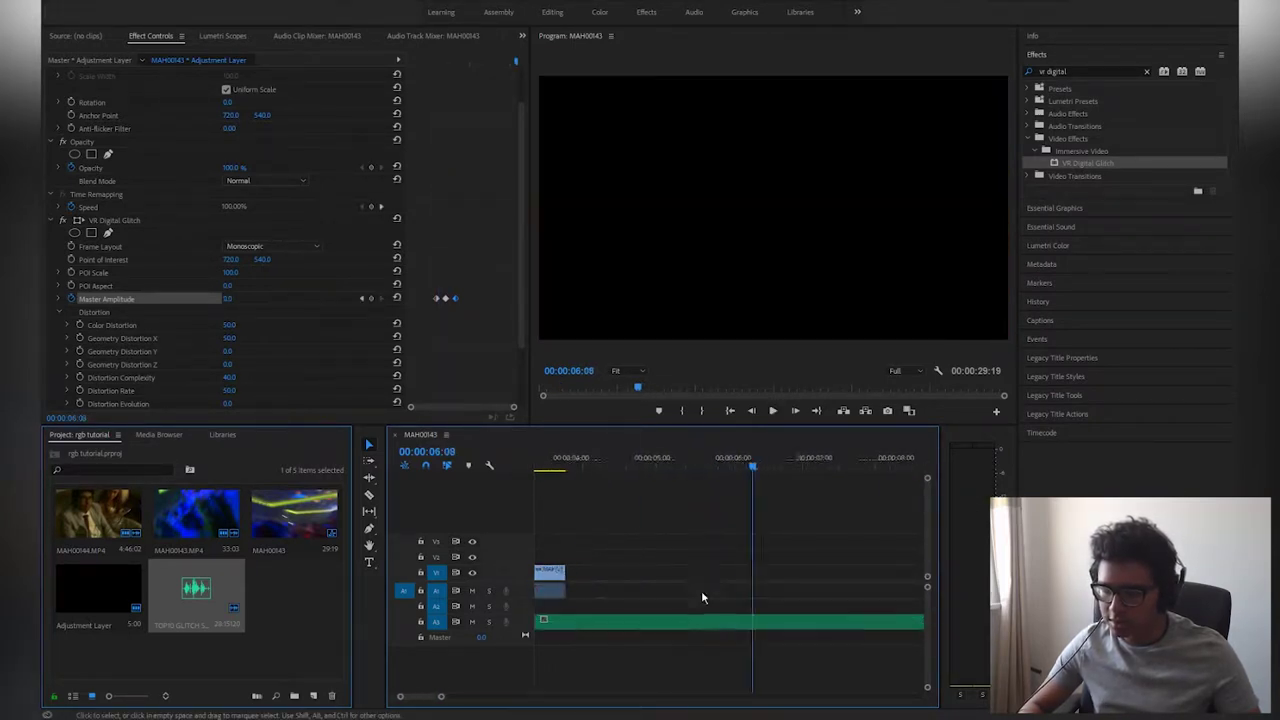
key("c")
left_click(813, 624)
key("v")
left_click(815, 625)
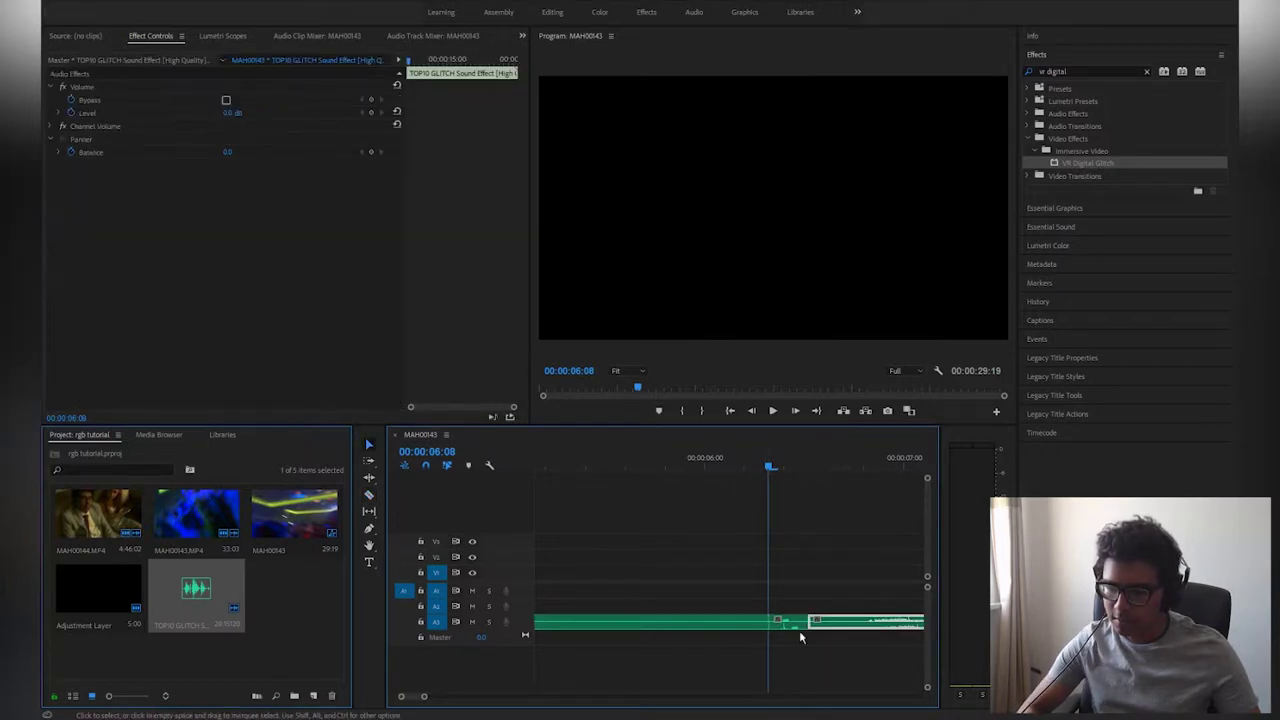
left_click(743, 624, "shift")
key("Delete")
- Move the short glitch sound onto audio track A2 under the video cut, starting at 00:00:01:10
key("minus")
key("minus")
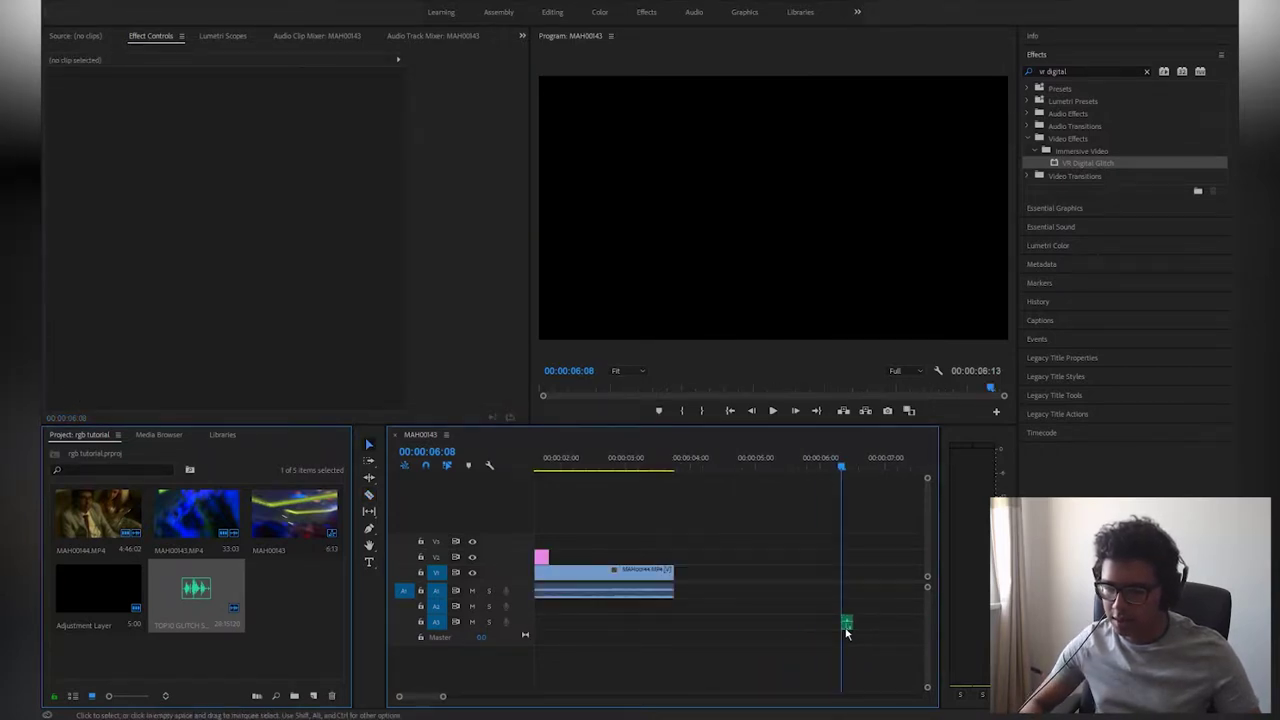
left_click_drag(554, 615, 546, 611)
key("minus")
key("minus")
left_click(578, 462)
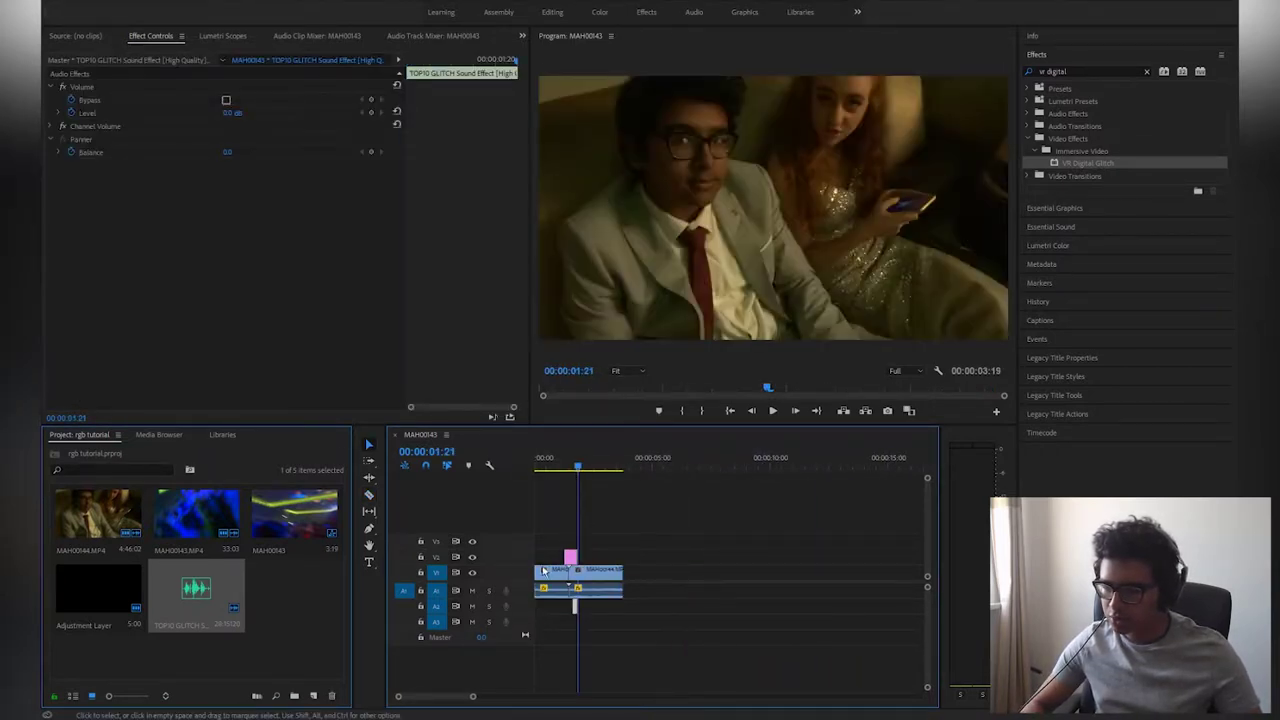
key("equal")
key("equal")
key("equal")
left_click(643, 466)
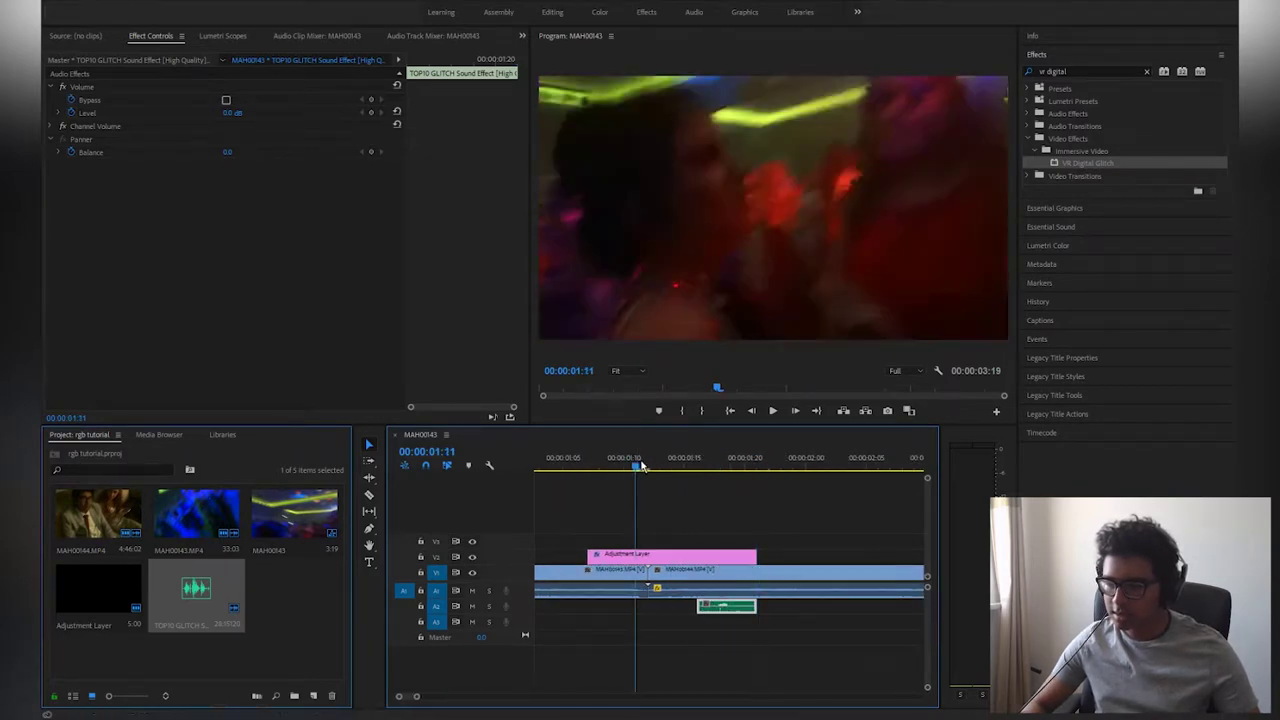
left_click_drag(645, 612, 640, 618)
key("equal")
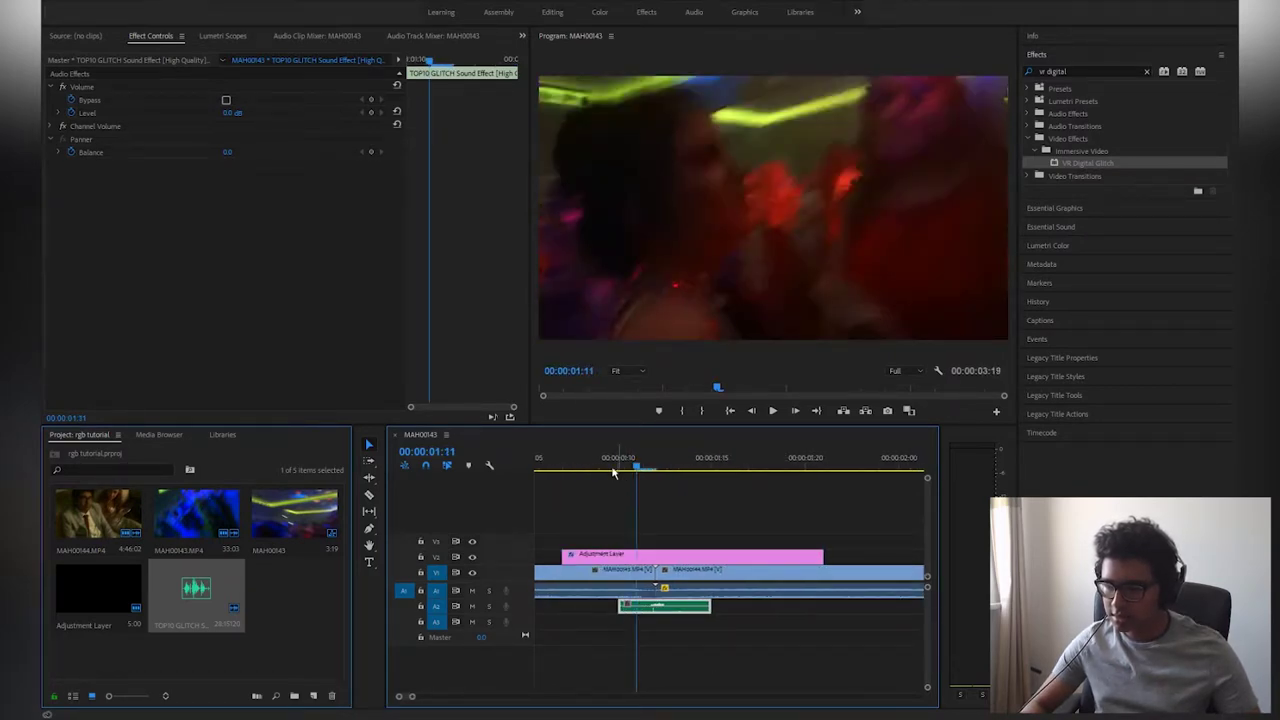
- Preview the glitch sound at the cut and adjust its audio gain
left_click(613, 468)
key("space")
right_click(645, 614)
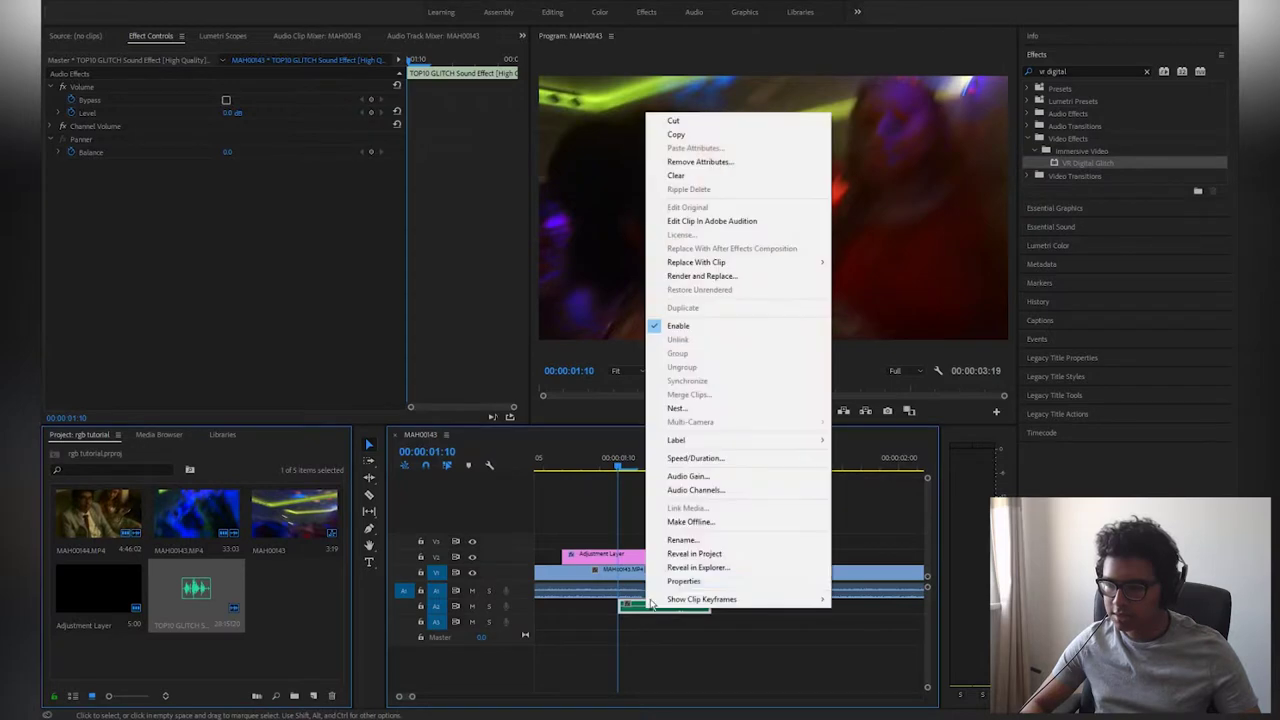
left_click(703, 480)
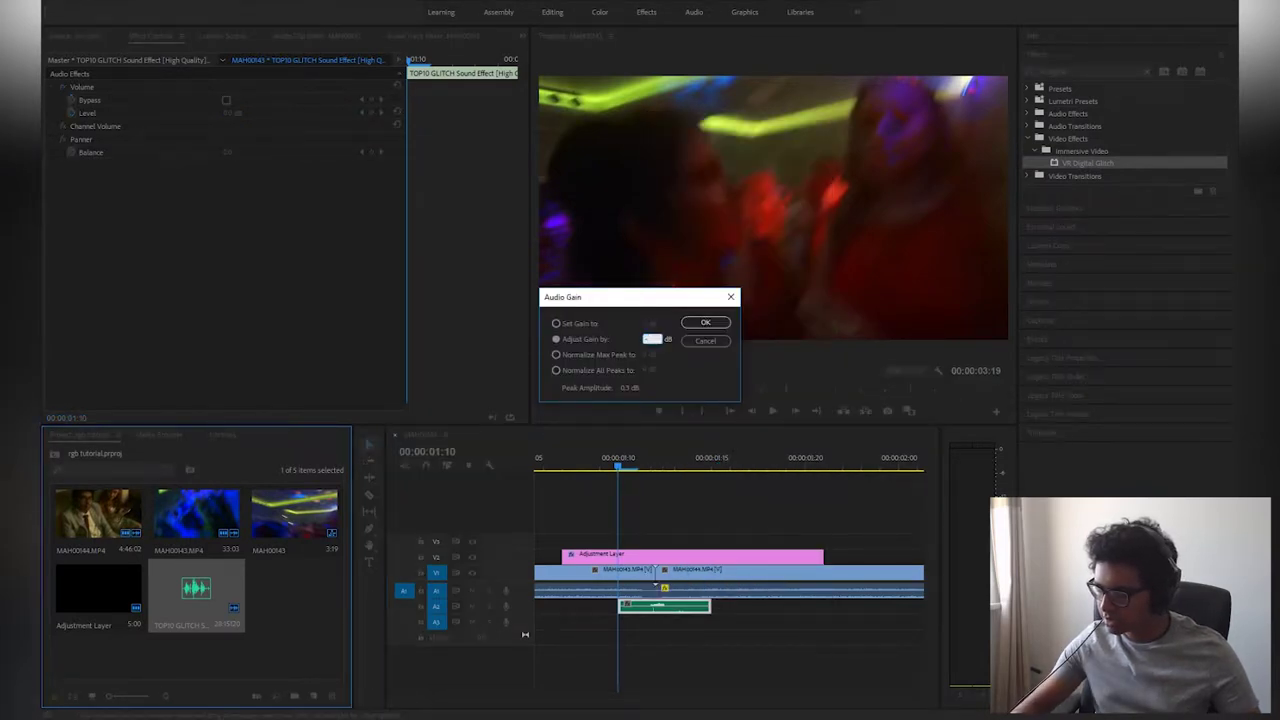
key("Return")
key("minus")
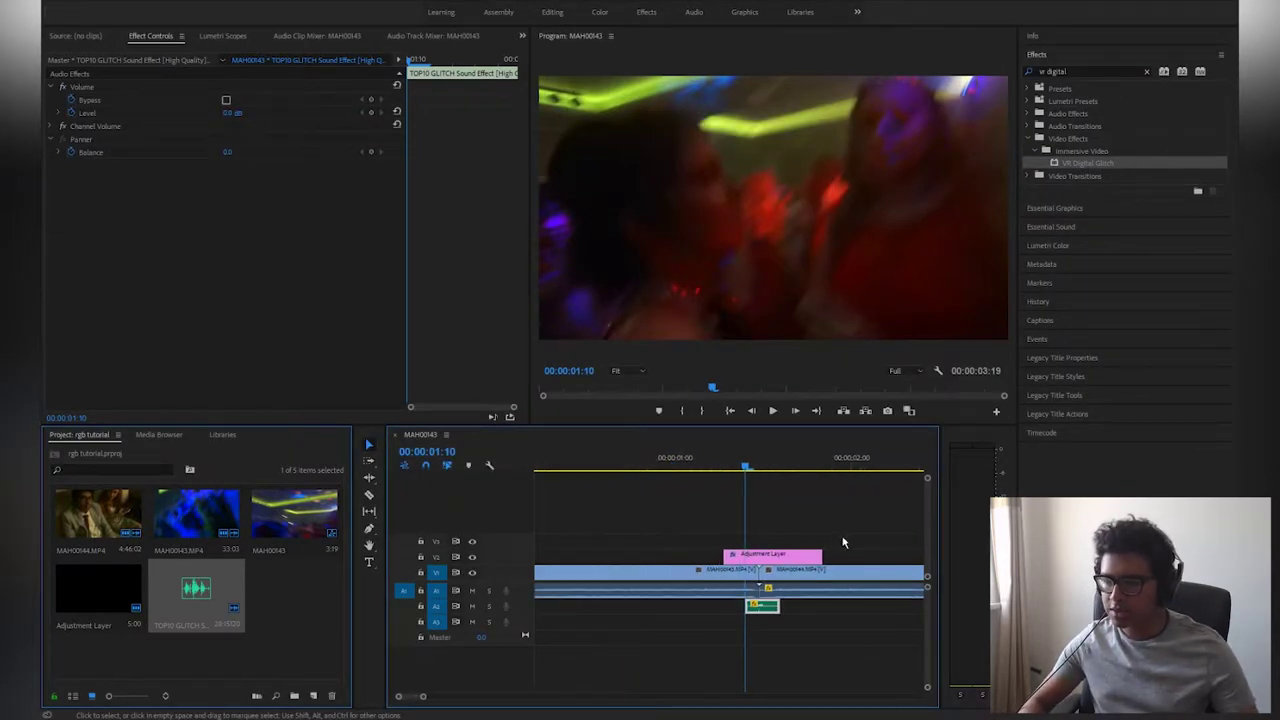
- Play the sequence from 00:00:00:08 through the cut to check the glitch transition together with its sound
left_click(691, 471)
key("space")
left_click(555, 467)
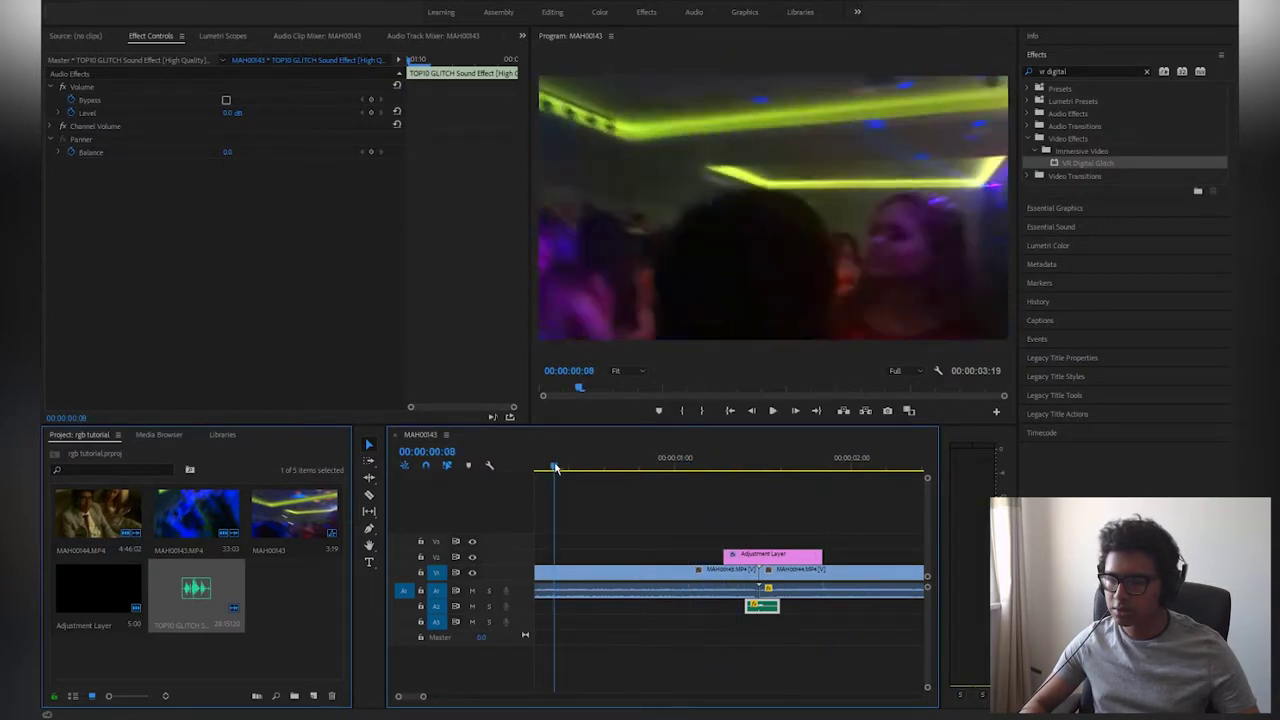
key("minus")
key("space")
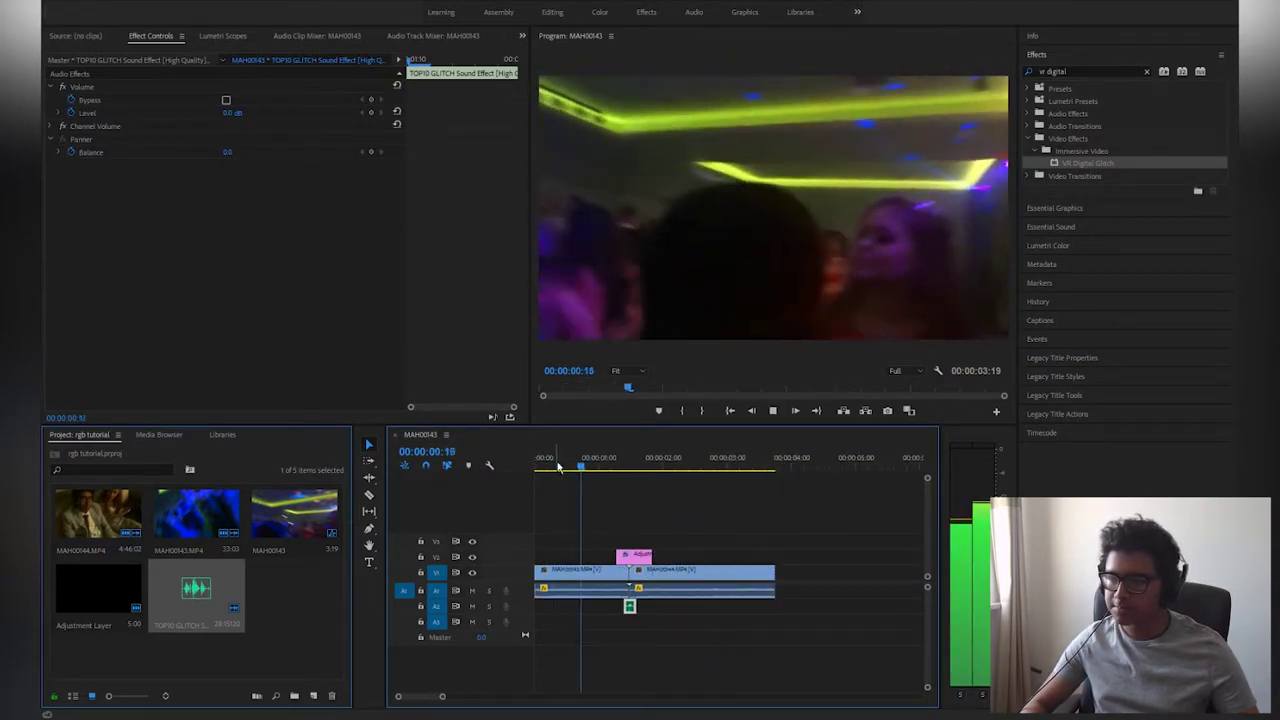
left_click(600, 477)
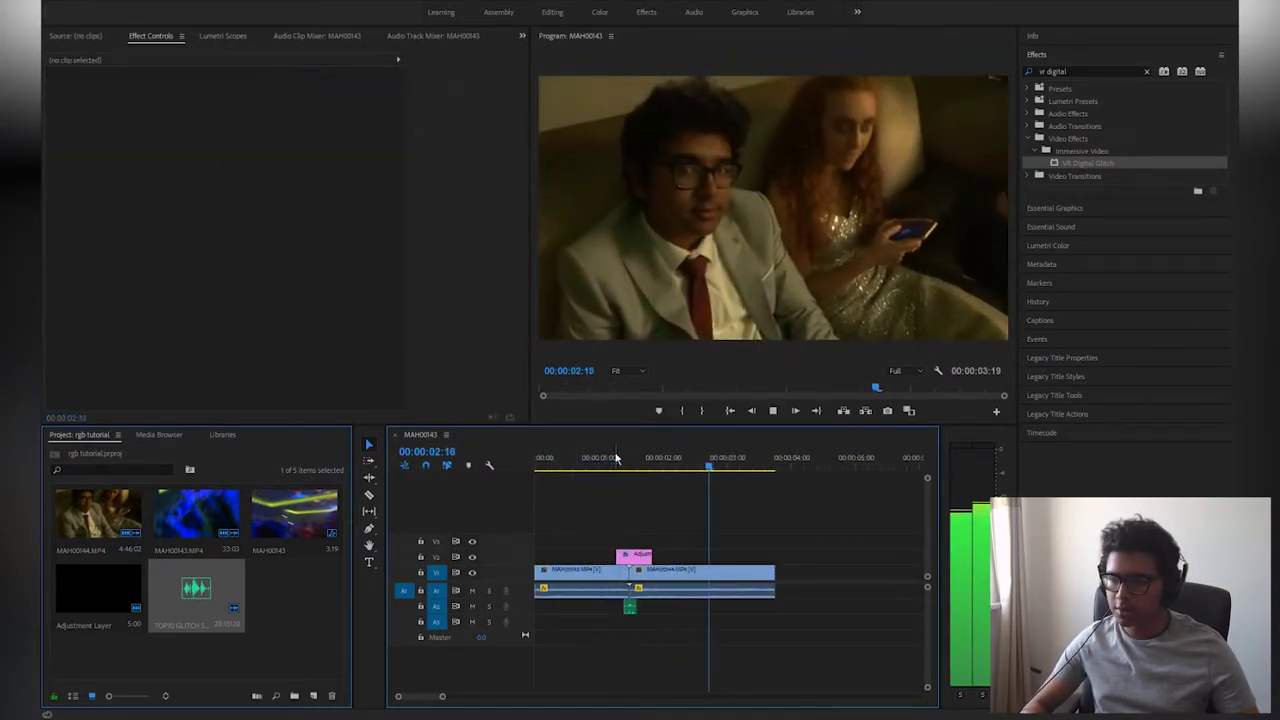
left_click(614, 459)
- Nest the two short clip segments on either side of the second cut into one sequence, keeping the default name
scroll(710, 546, "up", 3)
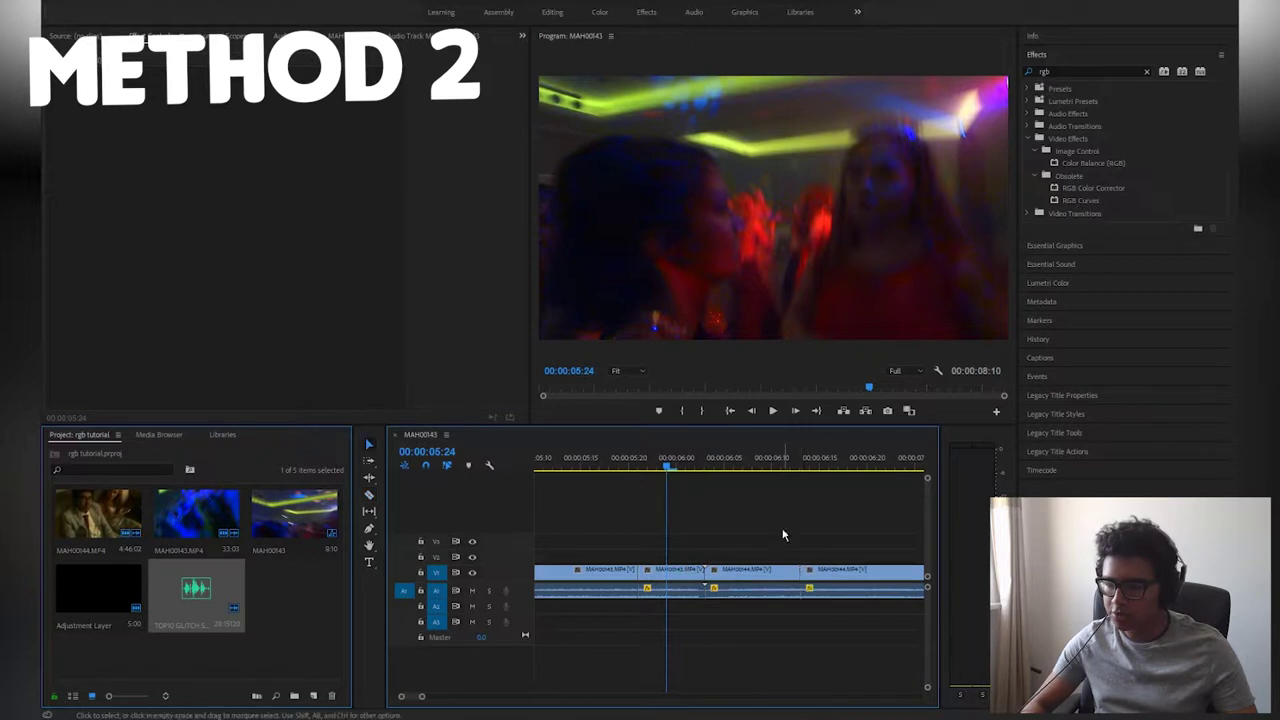
left_click_drag(783, 535, 690, 585)
right_click(690, 571)
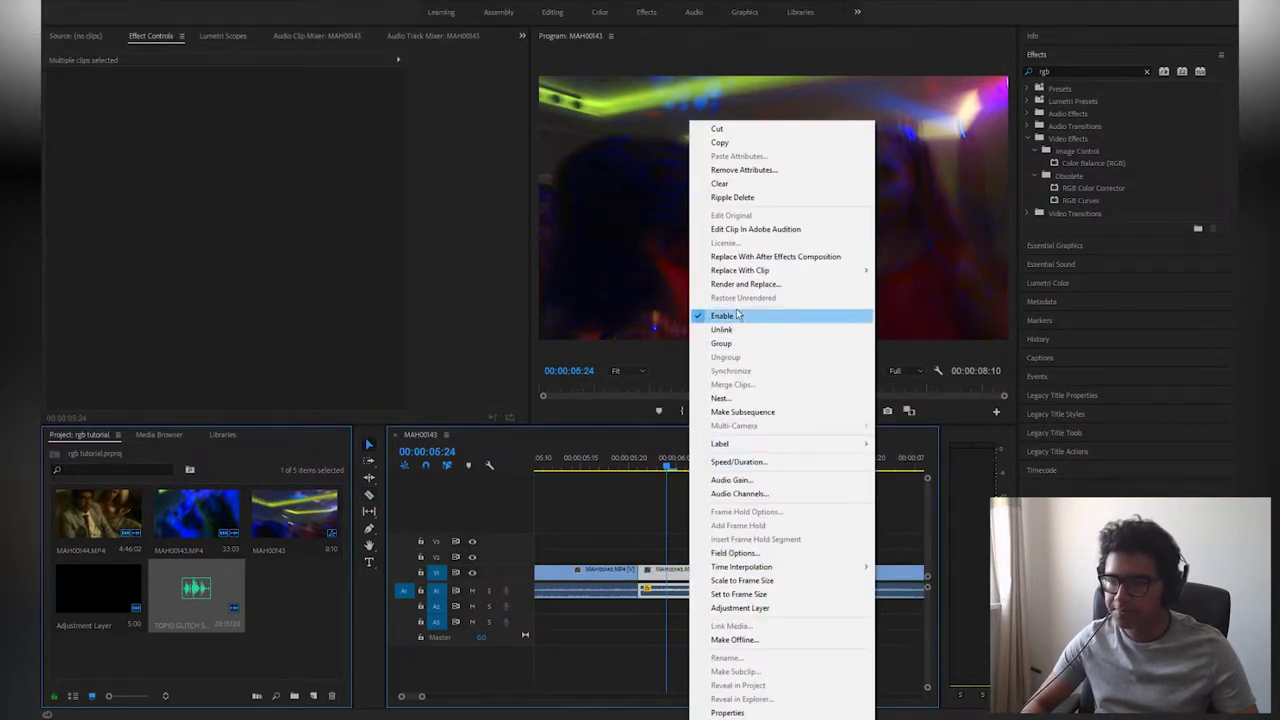
left_click(720, 398)
left_click(103, 30)
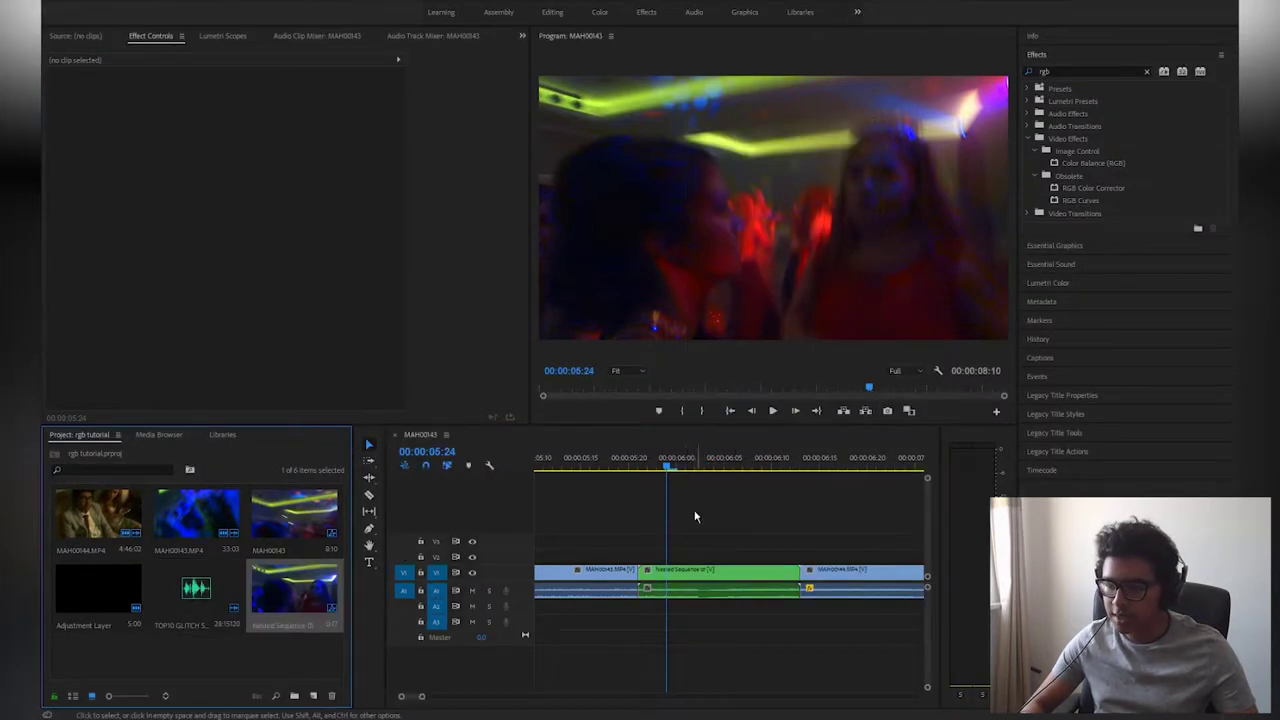
- Duplicate the nested sequence onto video tracks V2 and V3, directly above the original
left_click(707, 463)
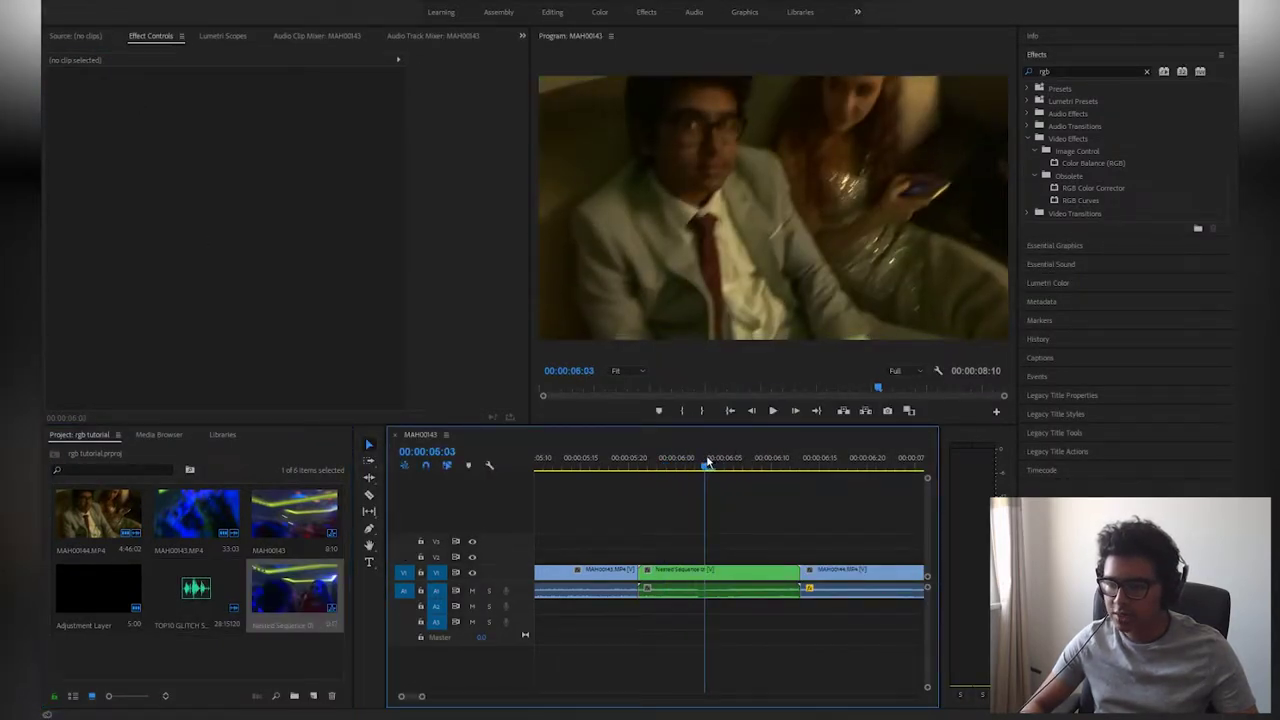
left_click_drag(705, 462, 704, 461)
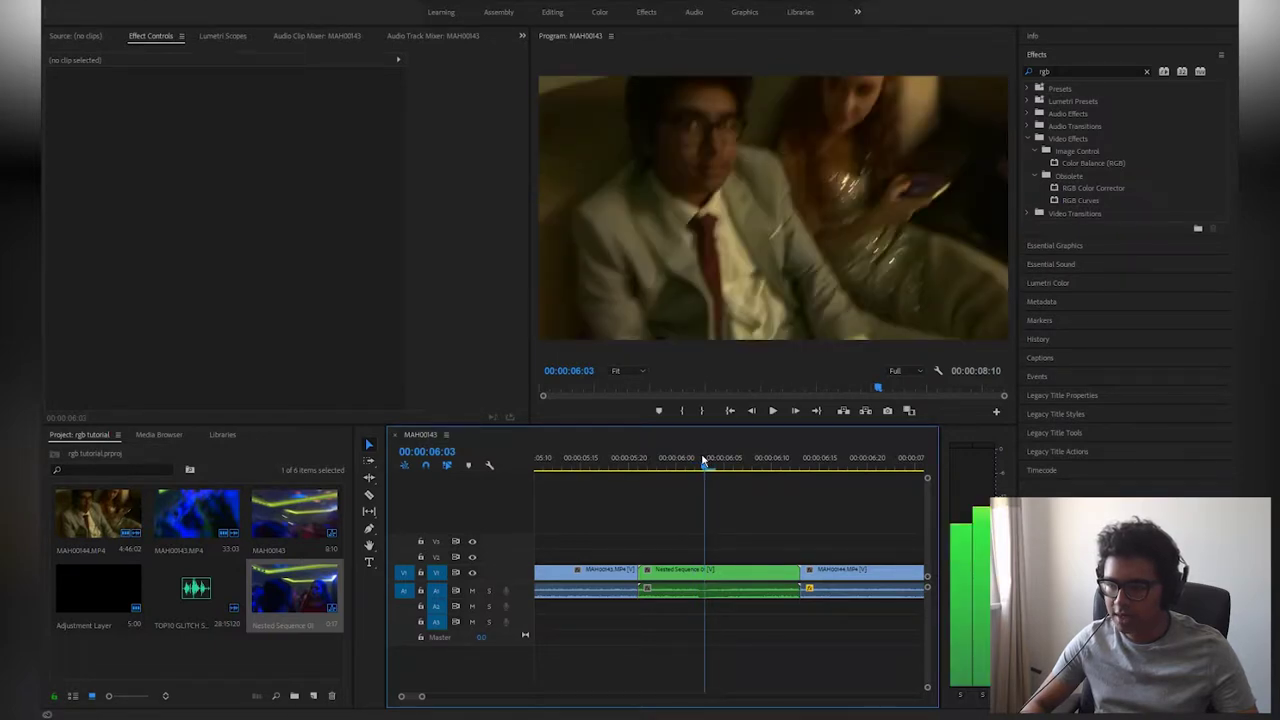
left_click(708, 574)
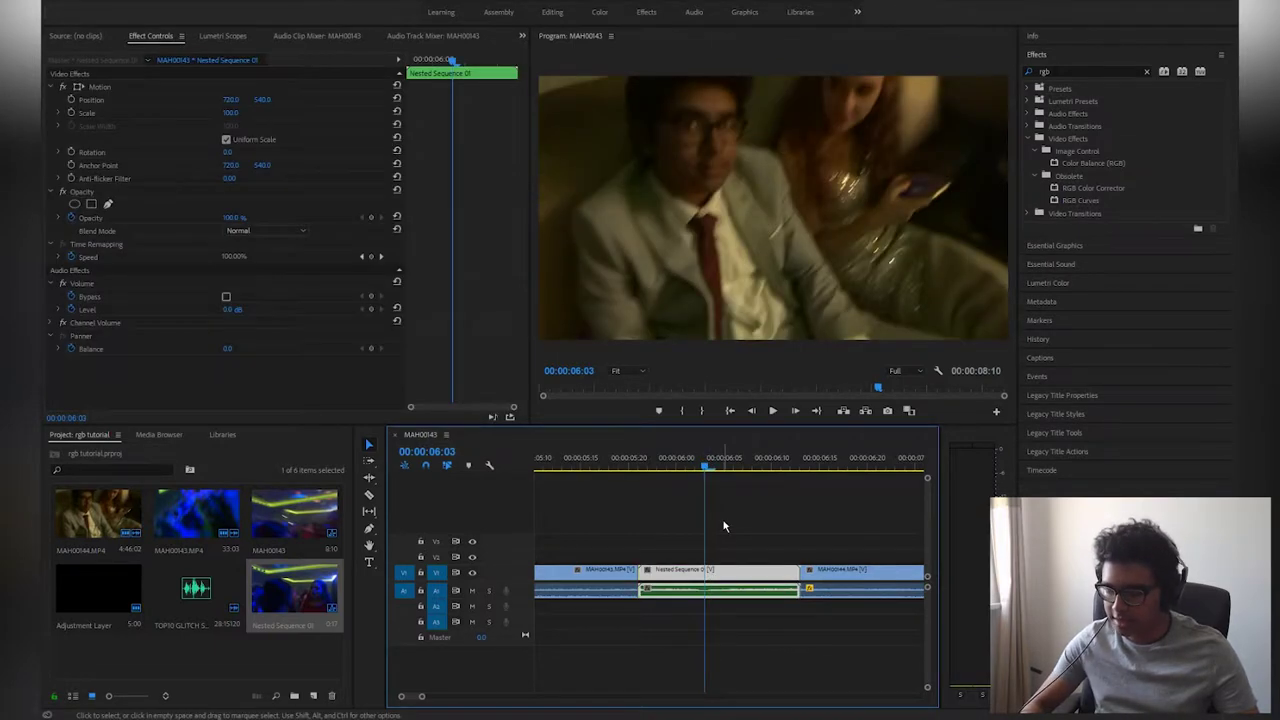
key("equal")
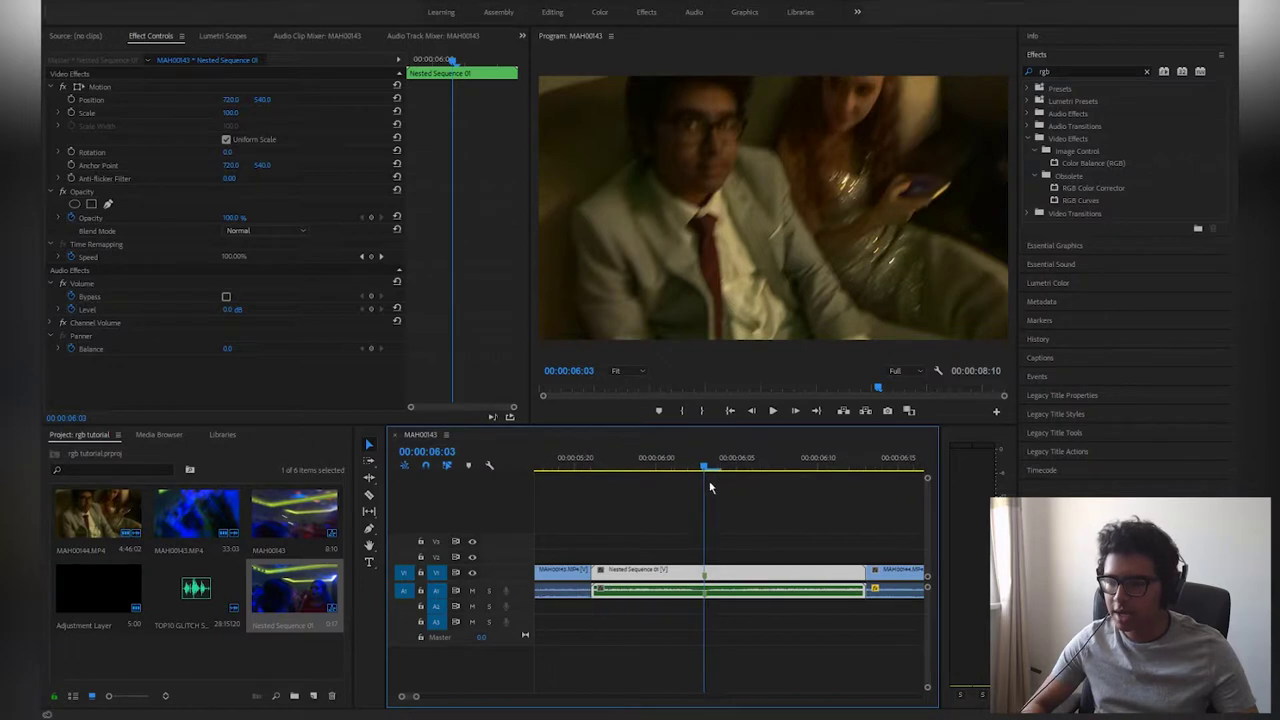
left_click(720, 519)
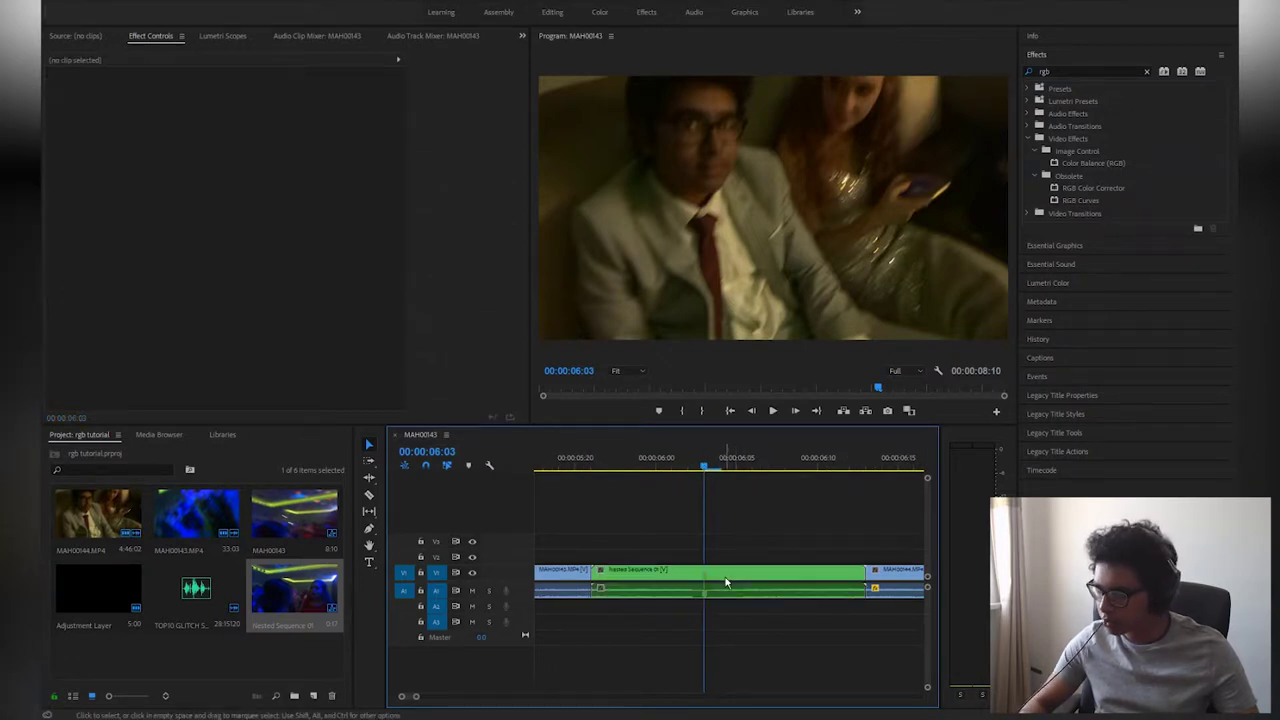
left_click_drag(726, 580, 722, 542)
- Apply the Color Balance (RGB) effect to all three stacked copies of the nested sequence
left_click(725, 577)
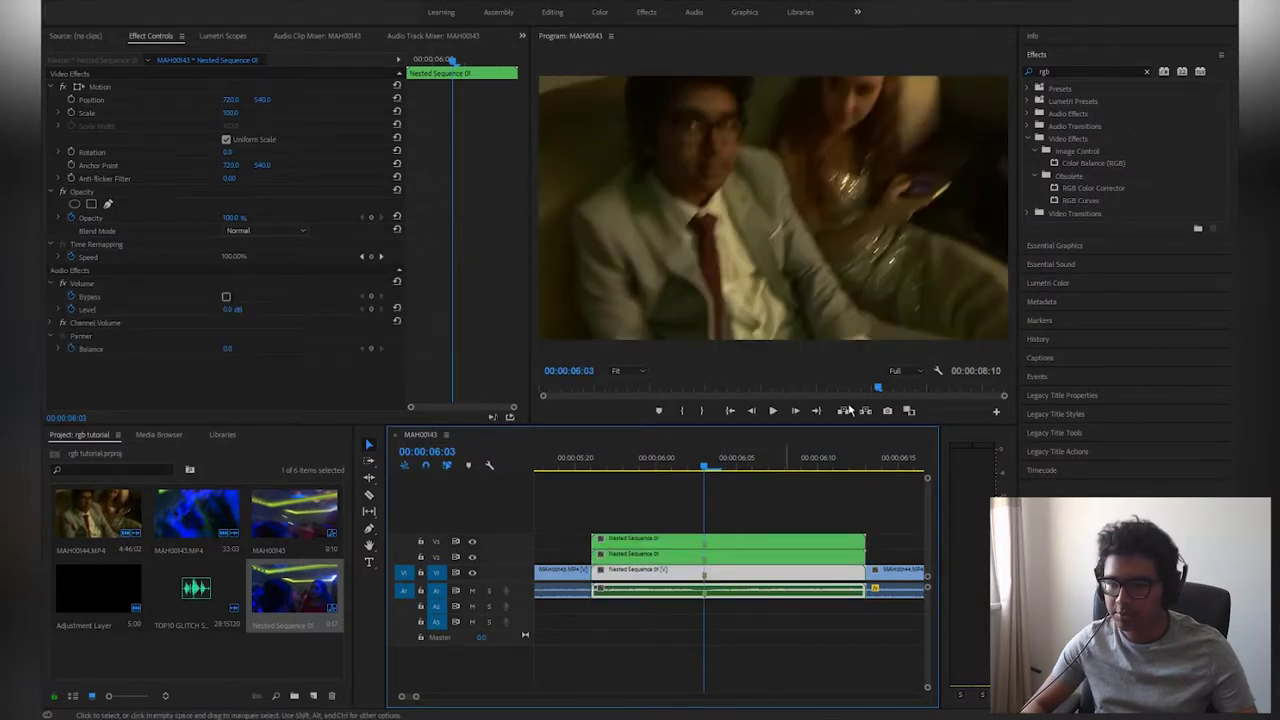
left_click_drag(1098, 163, 714, 574)
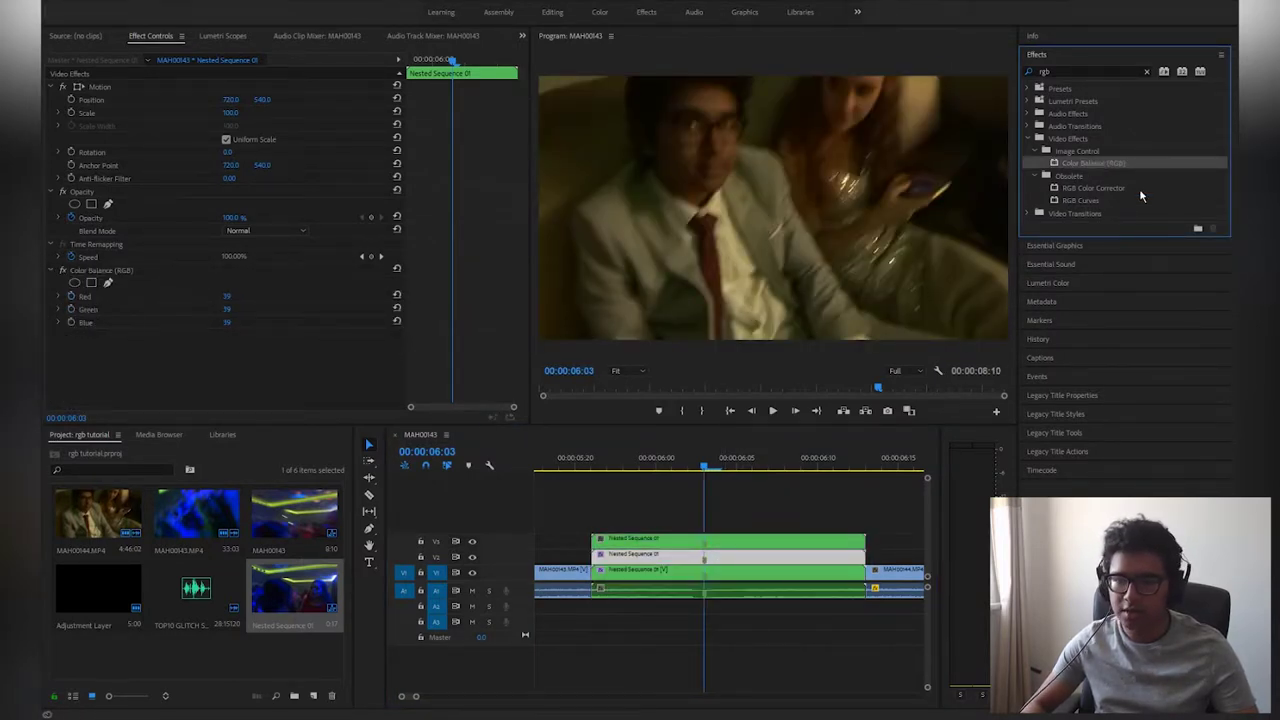
left_click_drag(744, 545, 744, 550)
- Isolate one Color Balance channel per layer: red 100 on V1, green on V2 and blue 100 on V3, with the other channels at 0
left_click(700, 570)
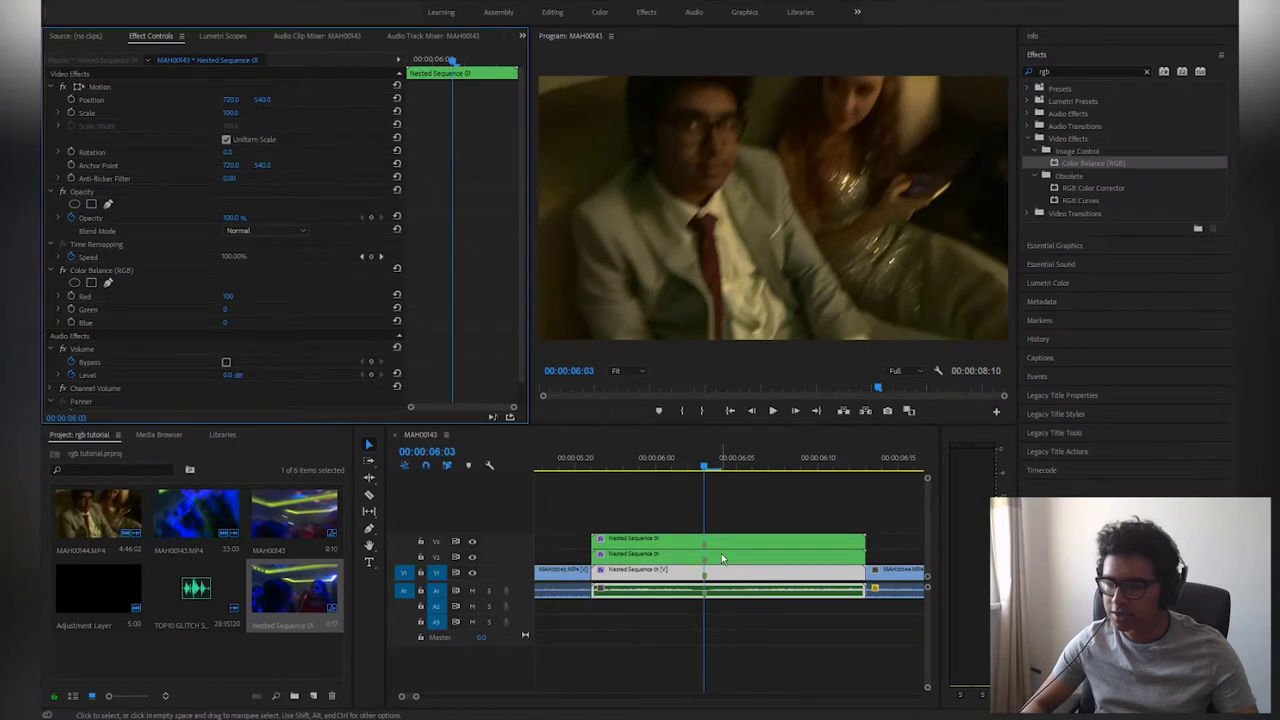
left_click(721, 553)
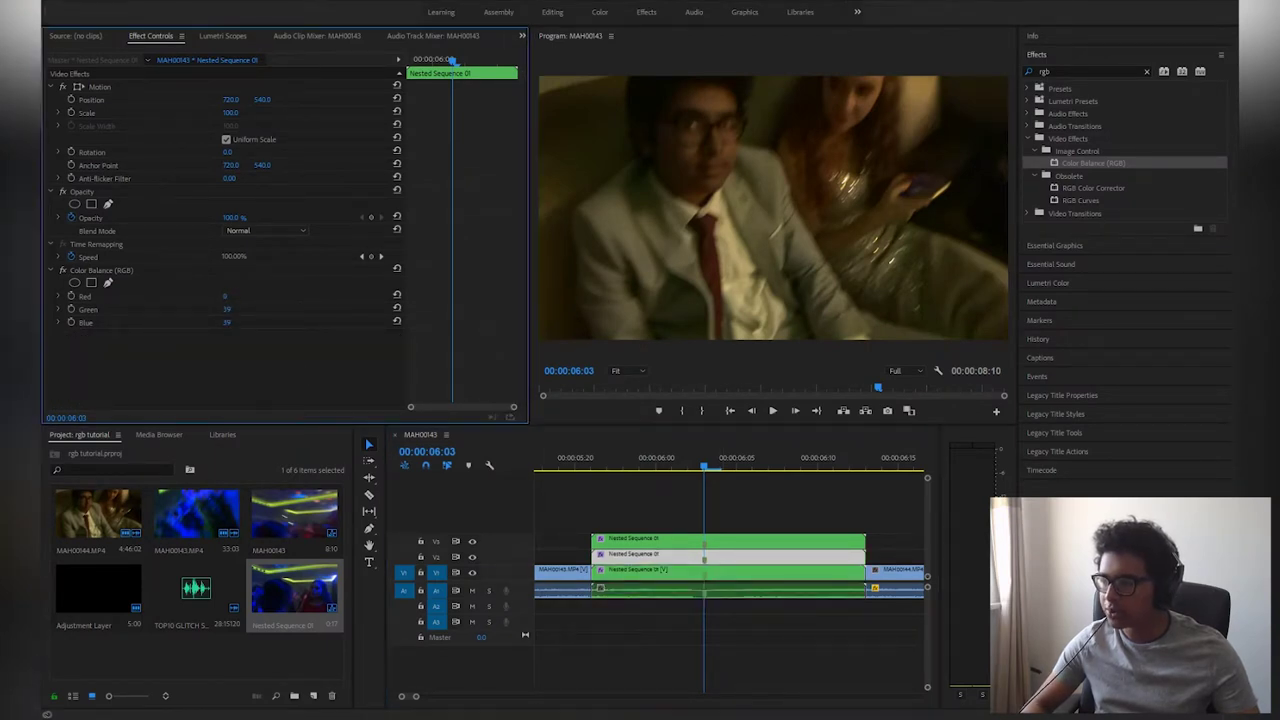
left_click(776, 543)
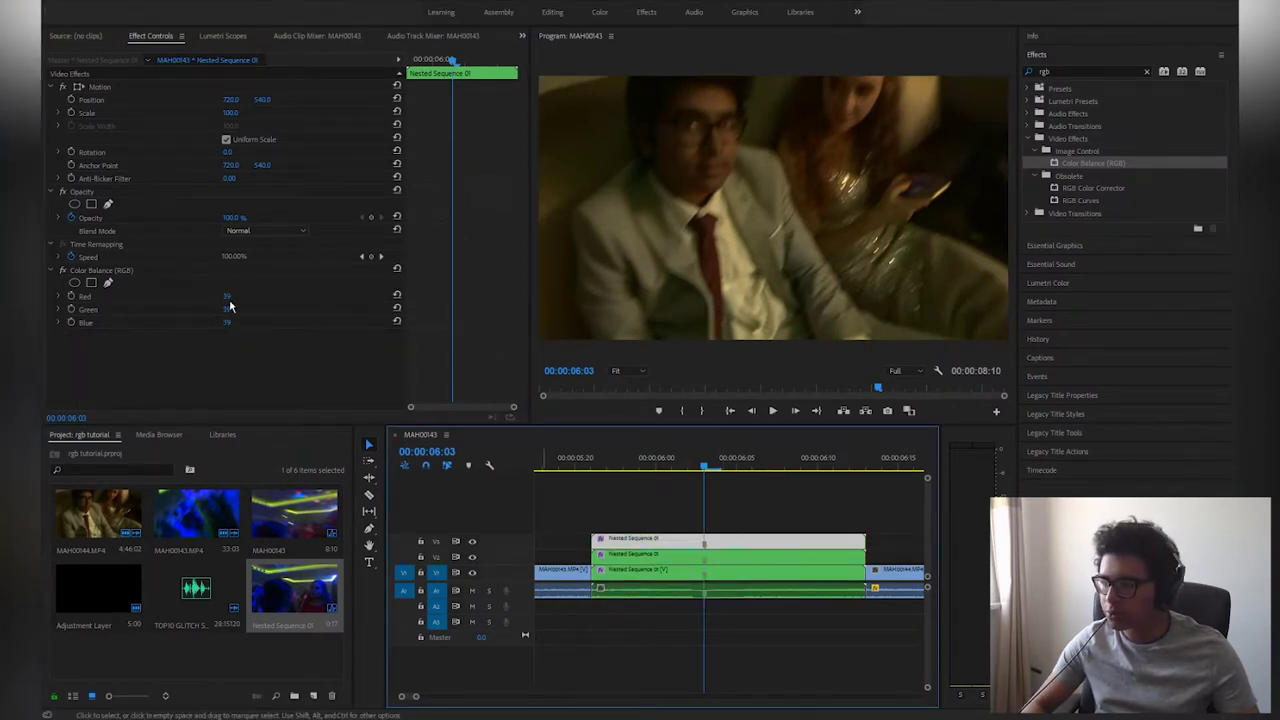
left_click_drag(227, 297, 188, 310)
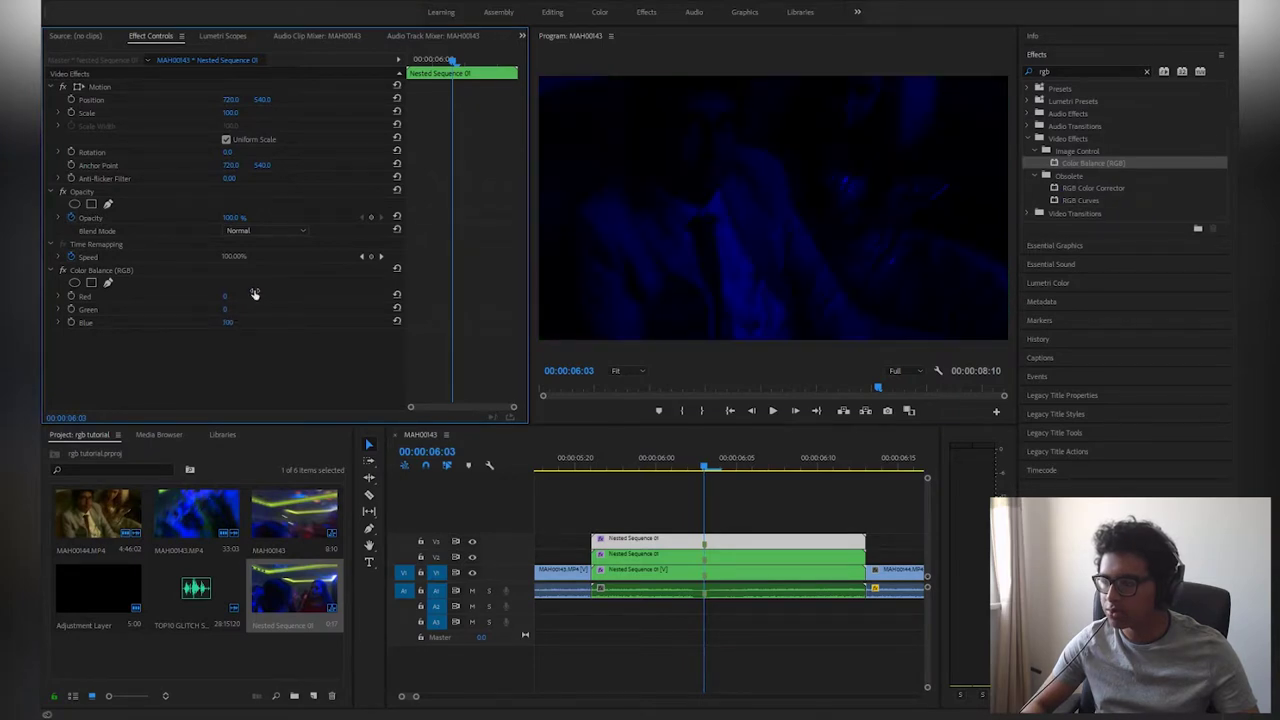
- Set the blend mode of the nested sequence copies on V3 and V2 to Screen and scrub across the cut to check the blend
left_click(250, 232)
left_click(256, 358)
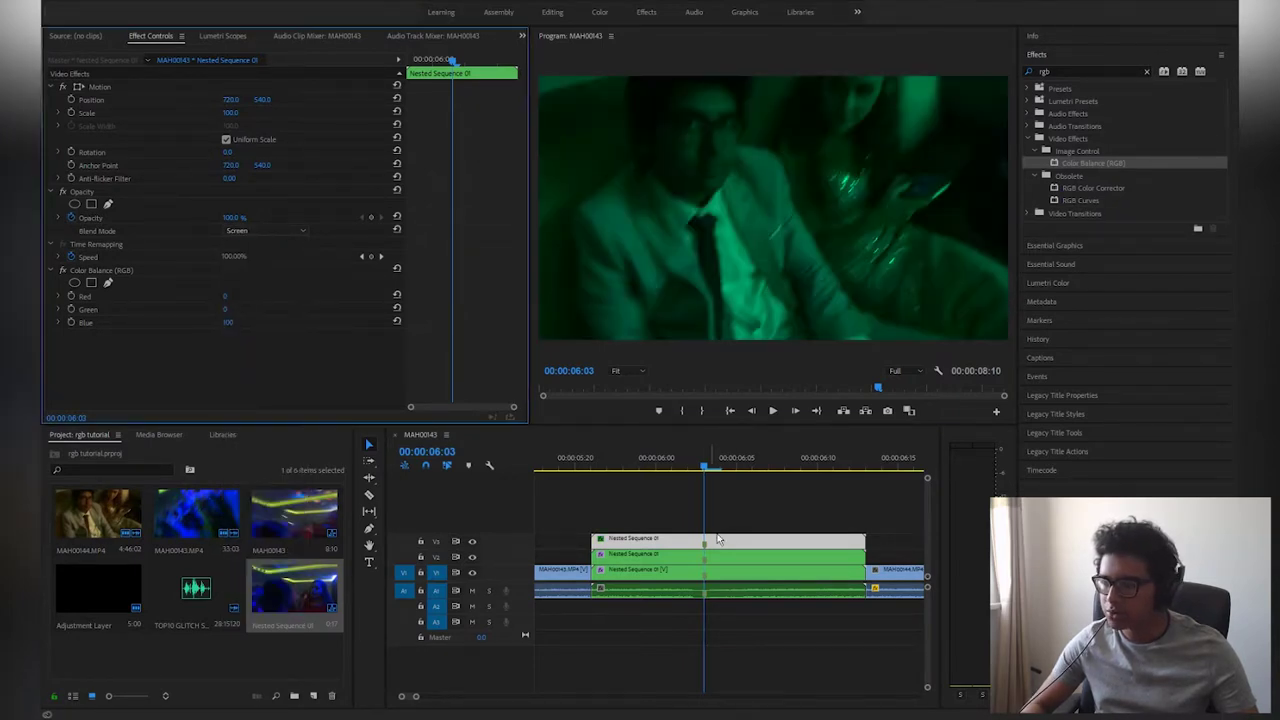
left_click(731, 556)
left_click(258, 231)
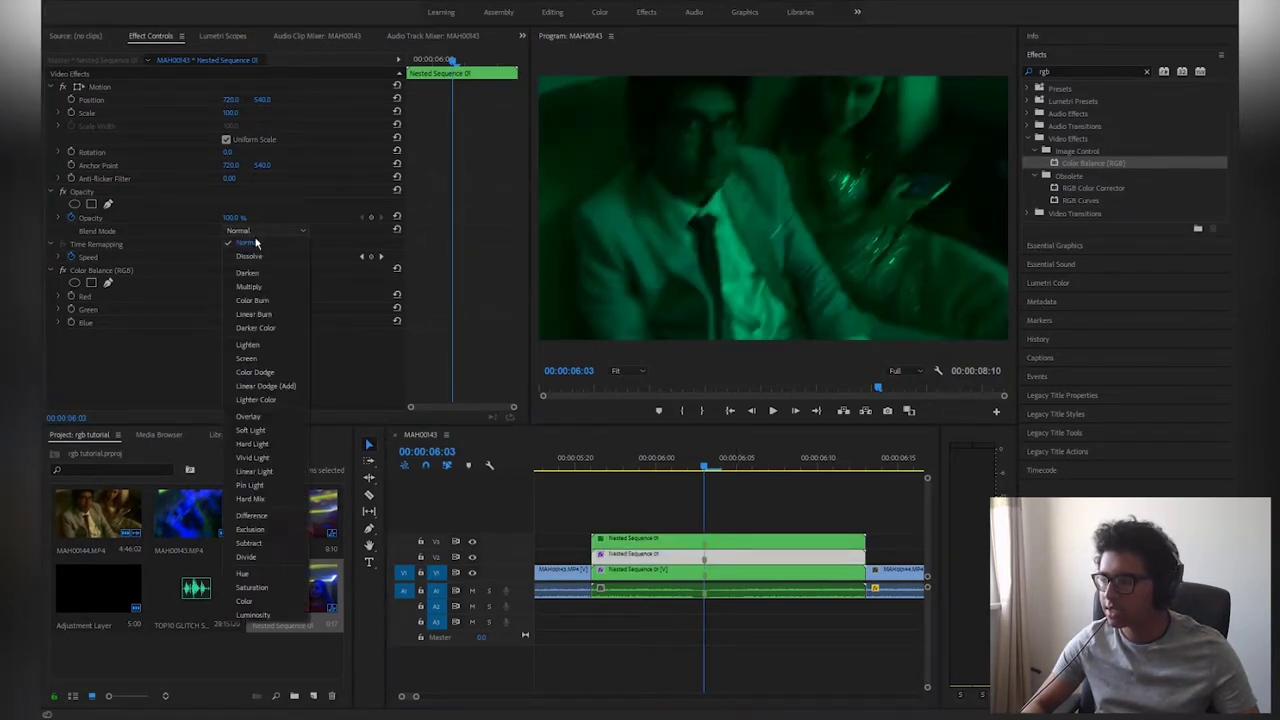
left_click(261, 360)
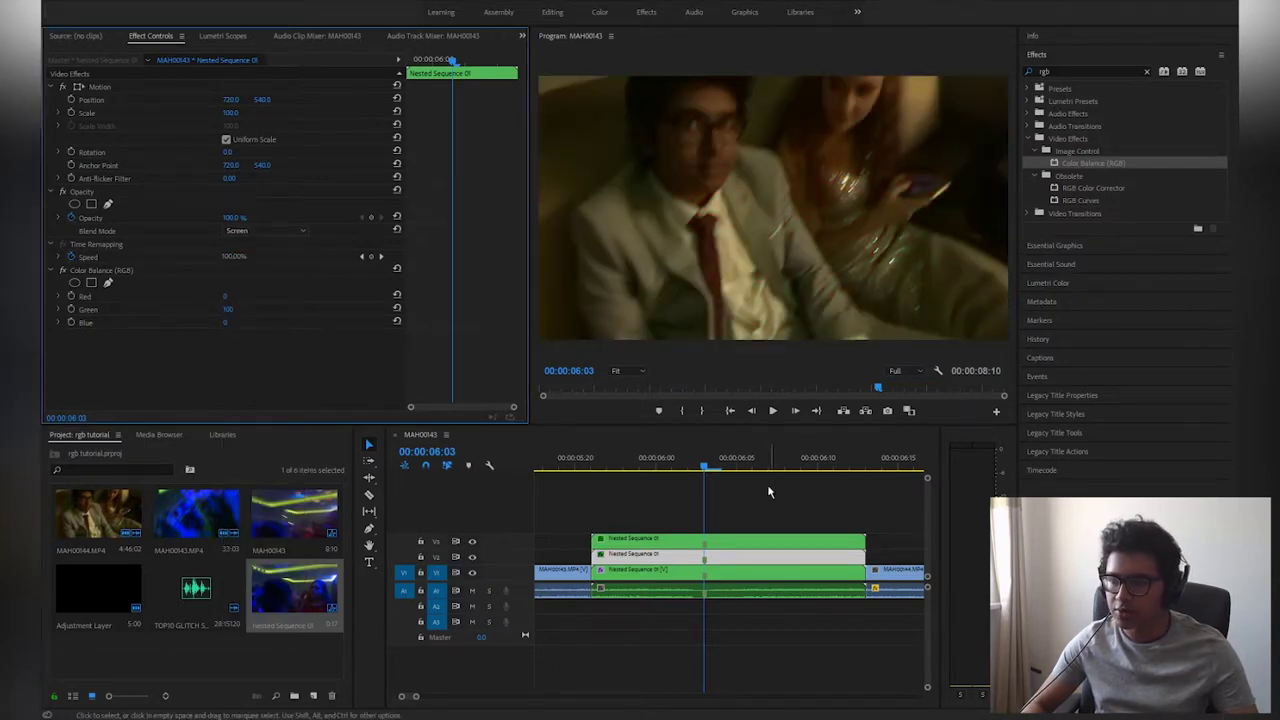
scroll(767, 484, "down", 2)
left_click(665, 465)
left_click_drag(665, 465, 712, 465)
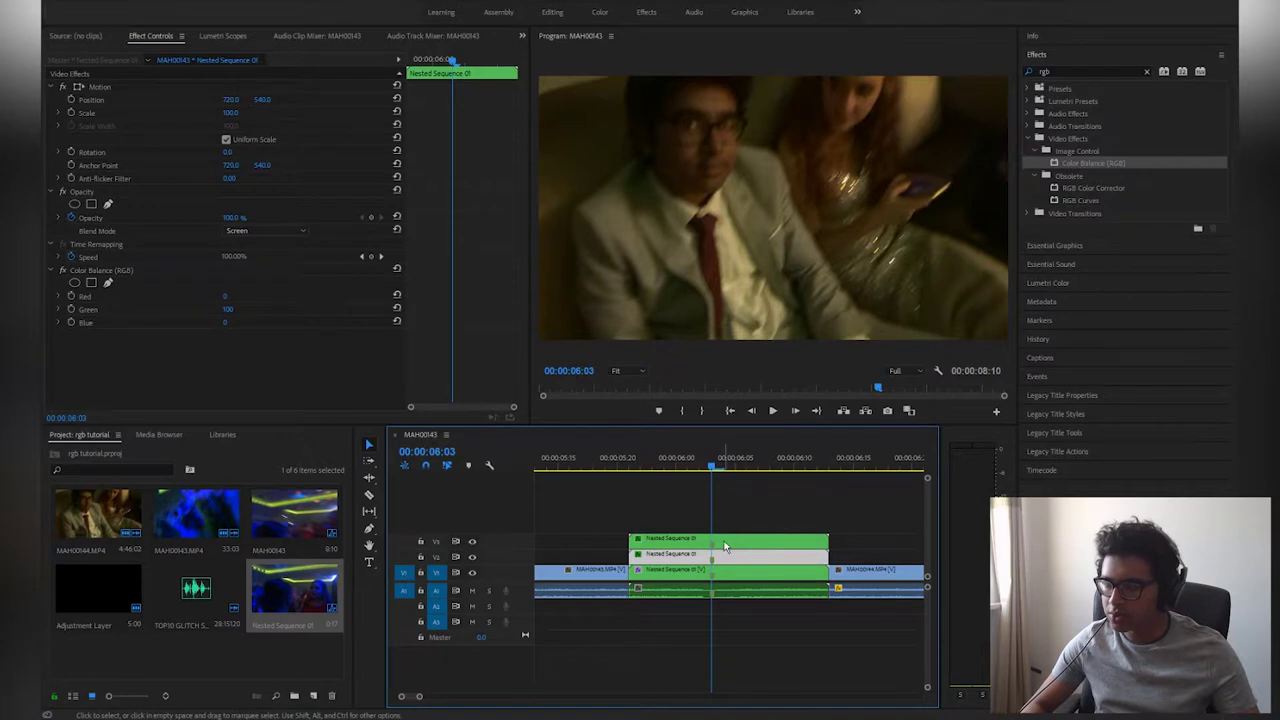
- Shift the nested sequence copy on V3 to the left by lowering its horizontal Position value
left_click(725, 548)
scroll(725, 548, "up", 1)
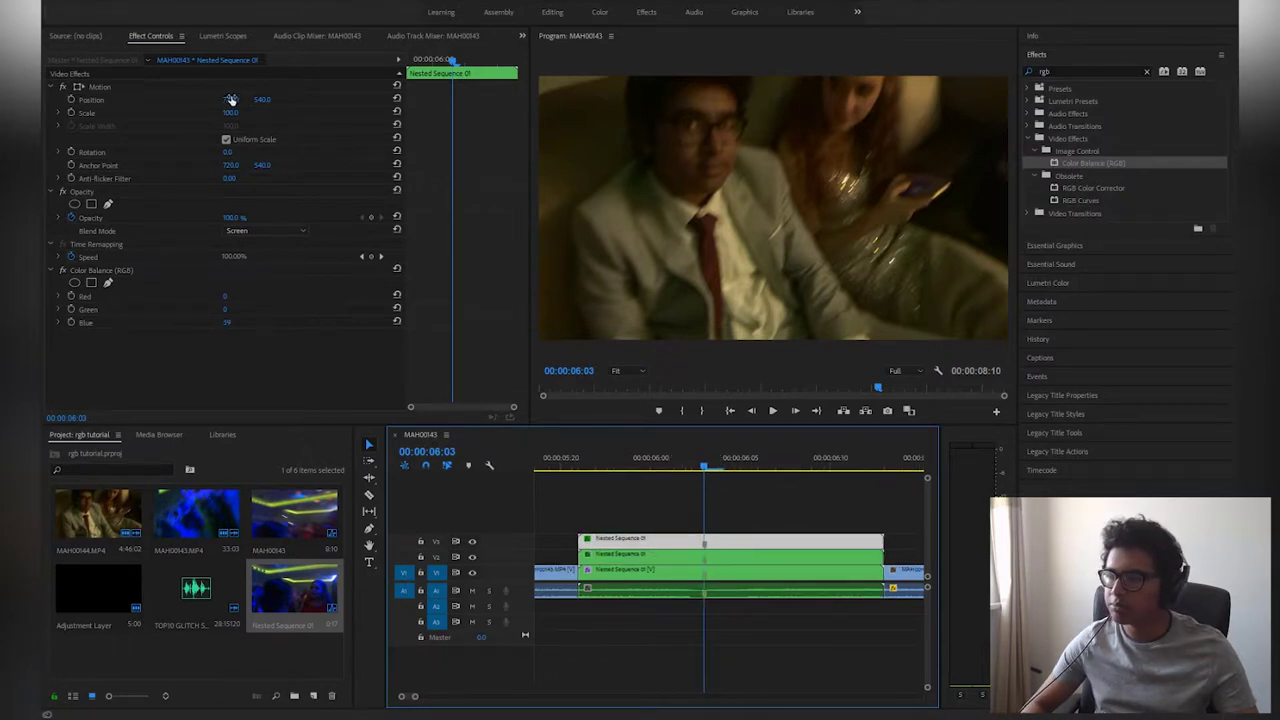
left_click_drag(230, 100, 160, 100)
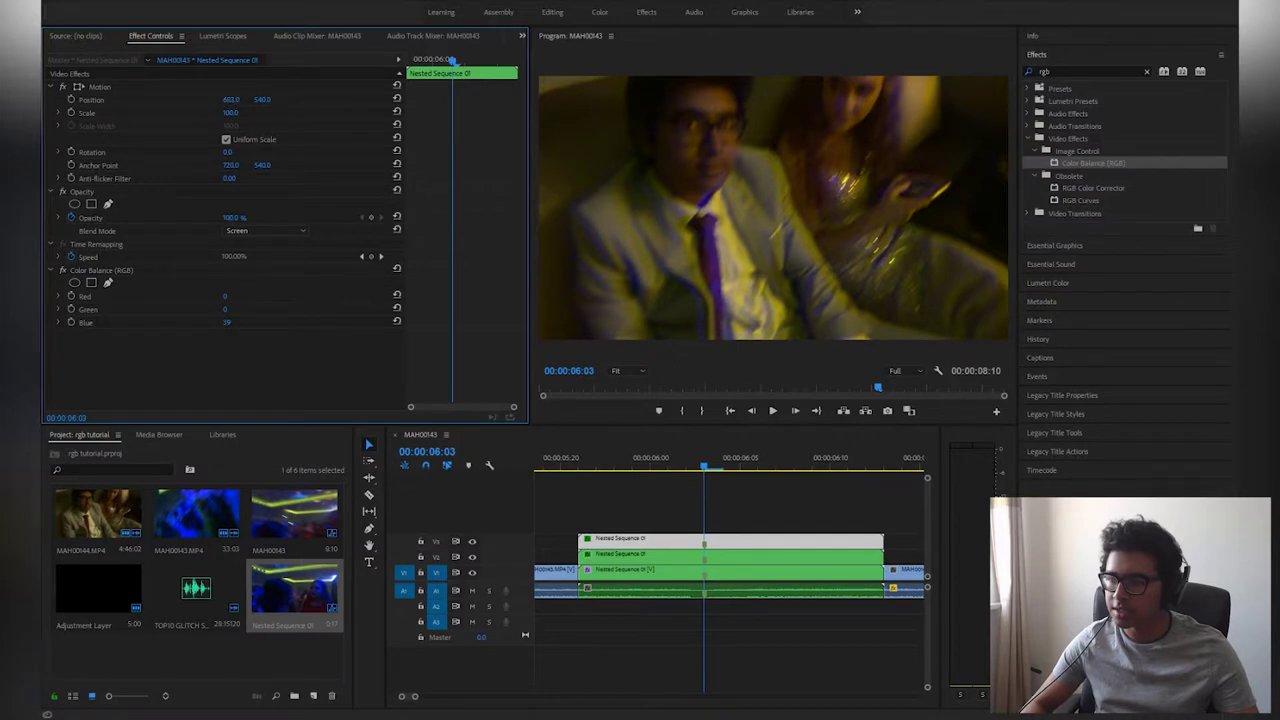
- Set the V2 copy's vertical Position to 527 and scale it slightly above 100, then scrub through the colour split
left_click(680, 553)
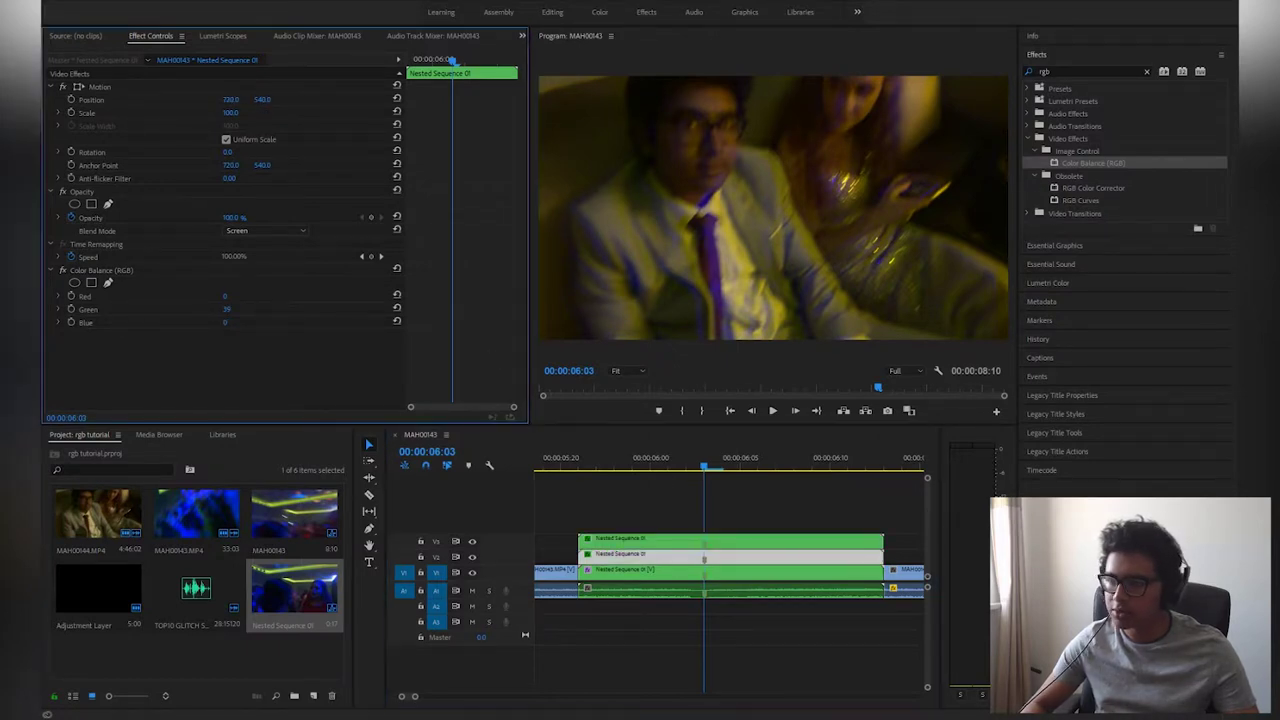
left_click_drag(262, 99, 249, 99)
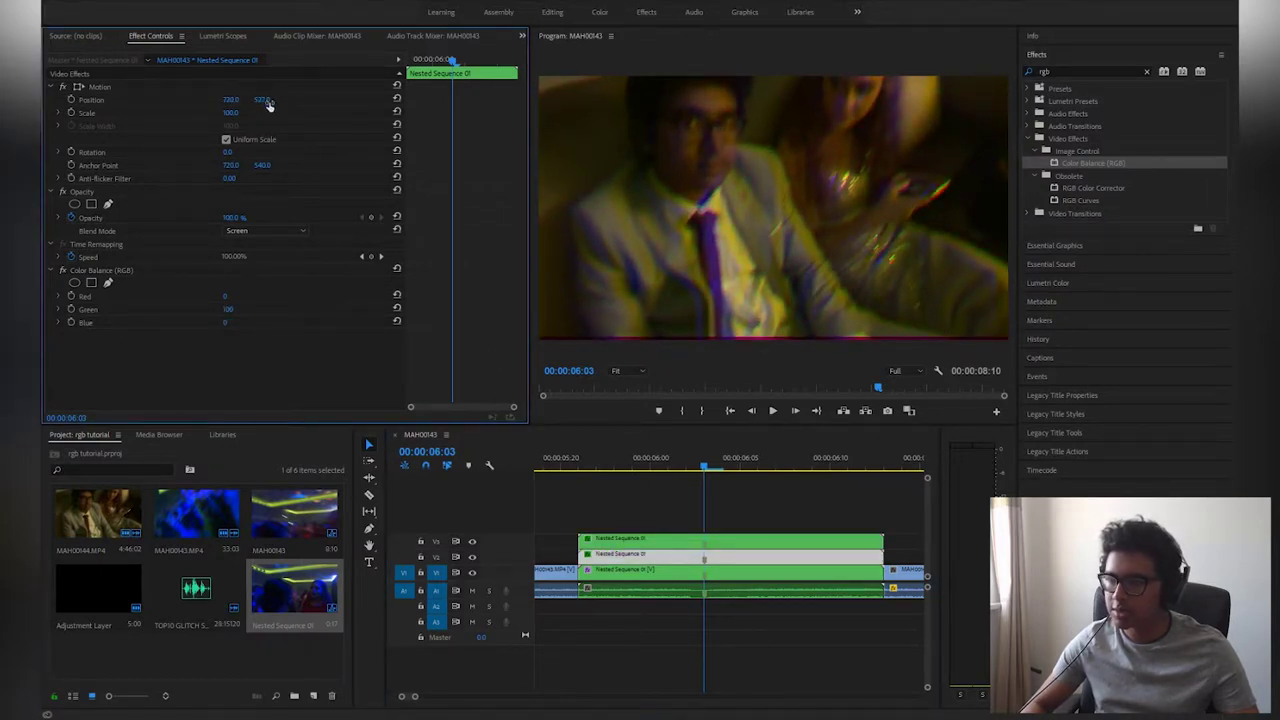
left_click_drag(231, 114, 239, 114)
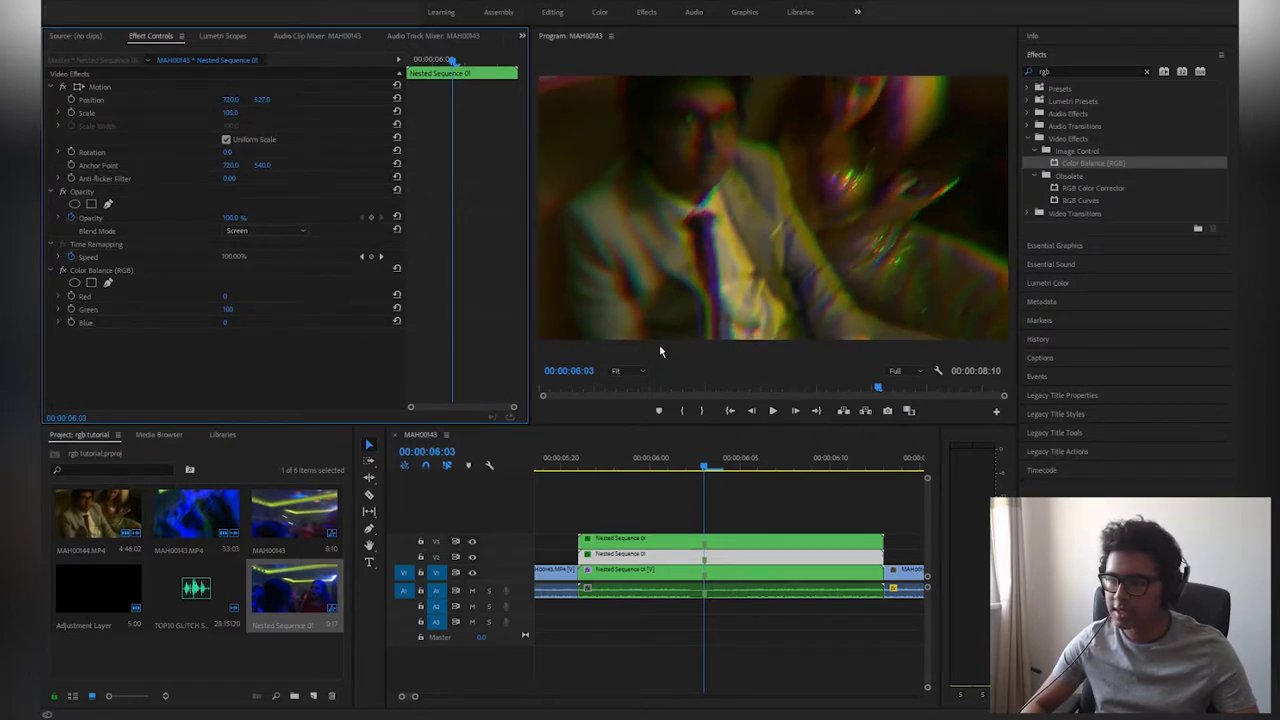
left_click(652, 458)
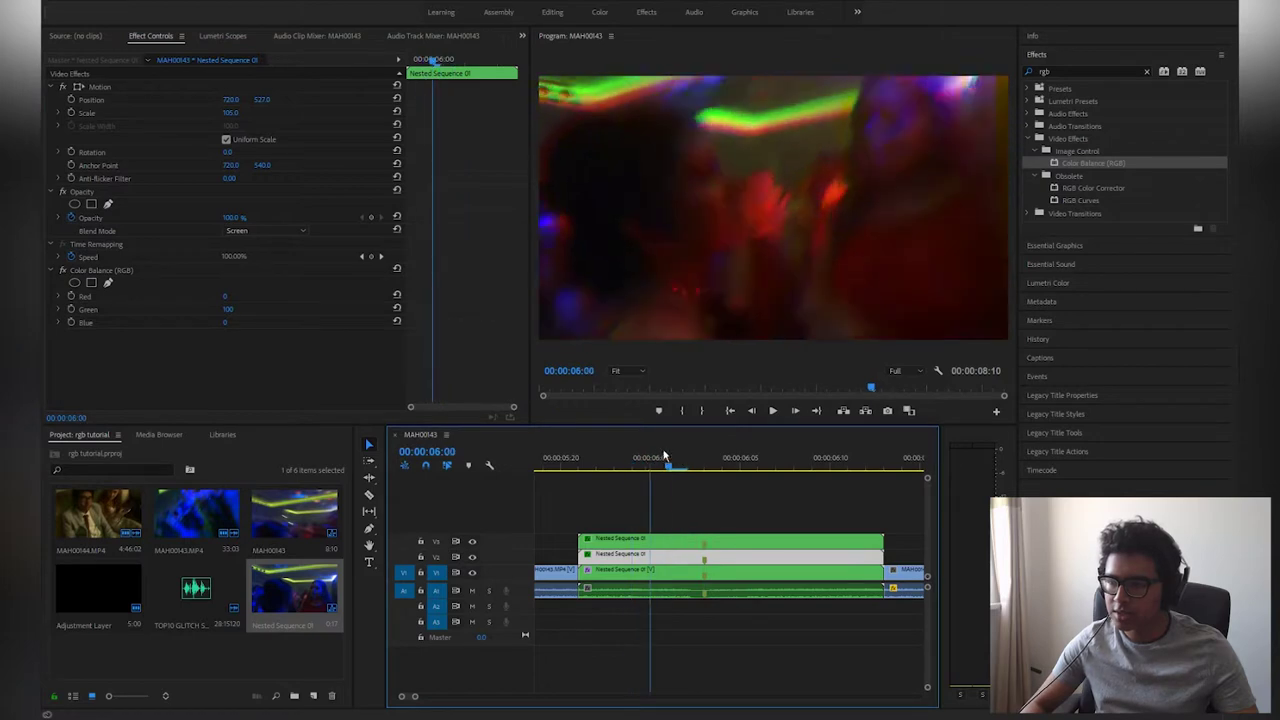
left_click_drag(663, 457, 705, 457)
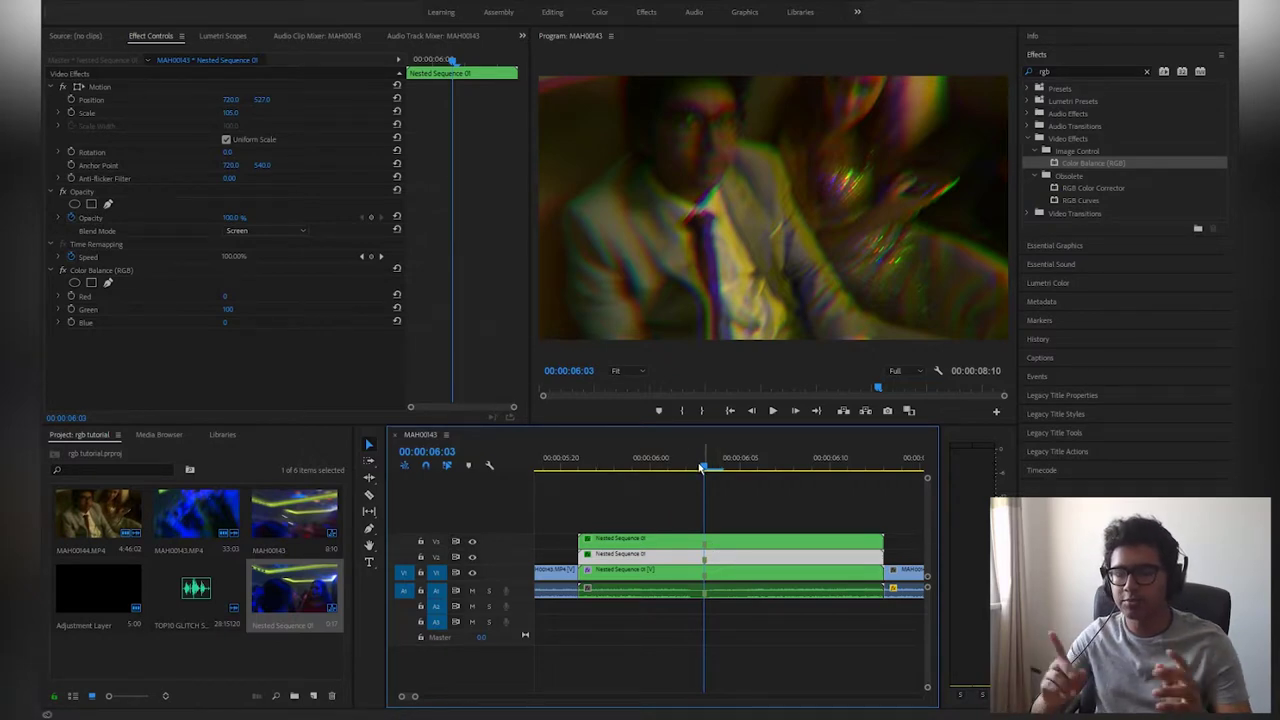
- Trim the nested stack at both ends to a few frames around the cut and extend the neighbouring clips to fill the gaps
left_click_drag(558, 513, 586, 550)
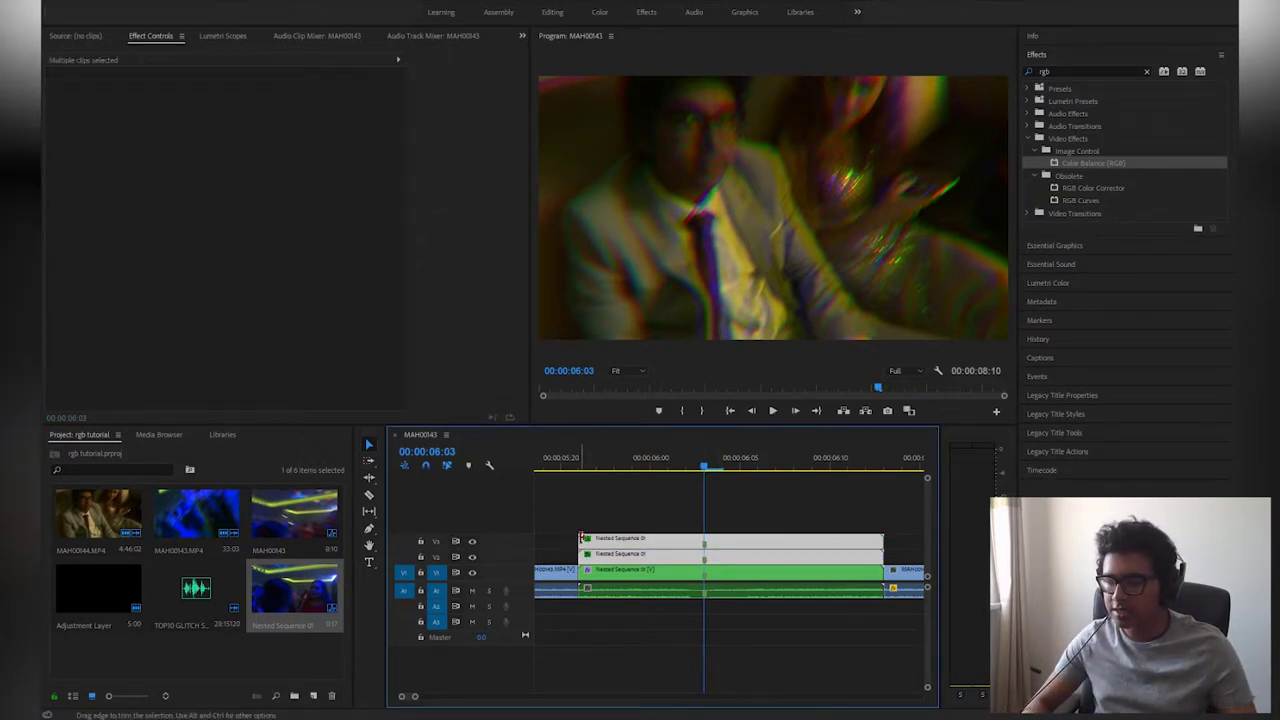
left_click_drag(582, 538, 688, 539)
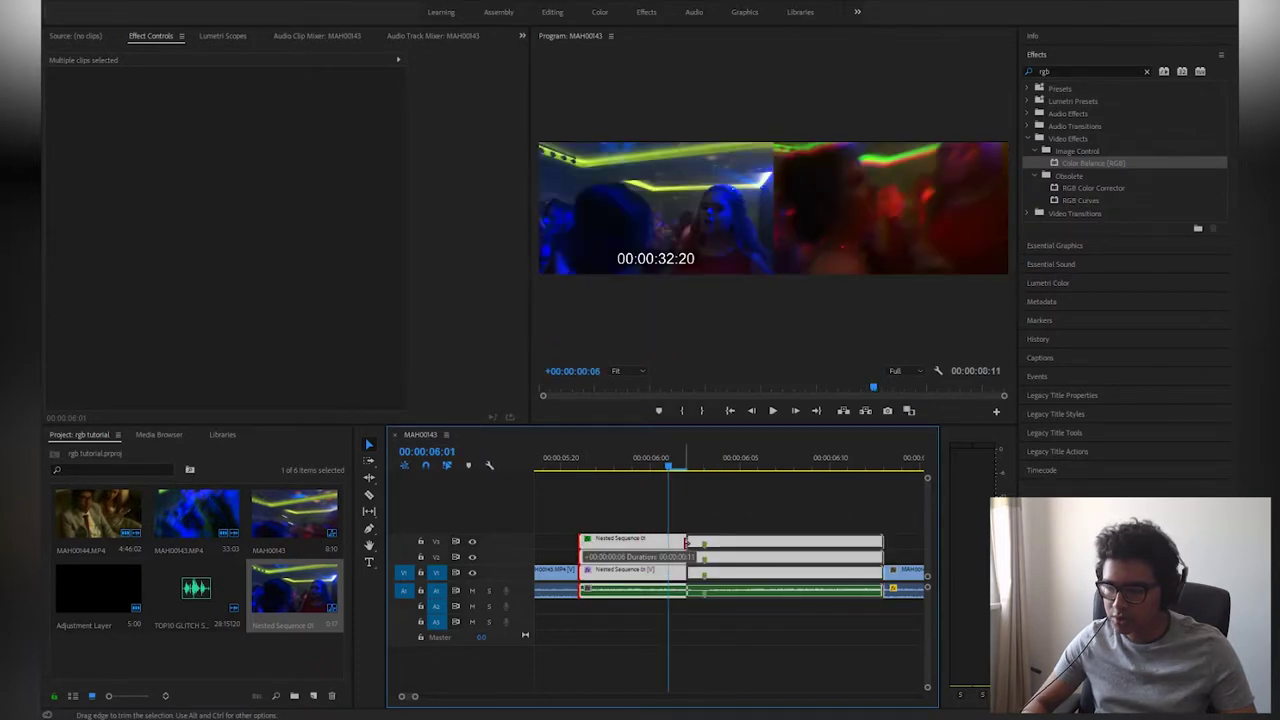
left_click_drag(874, 540, 718, 584)
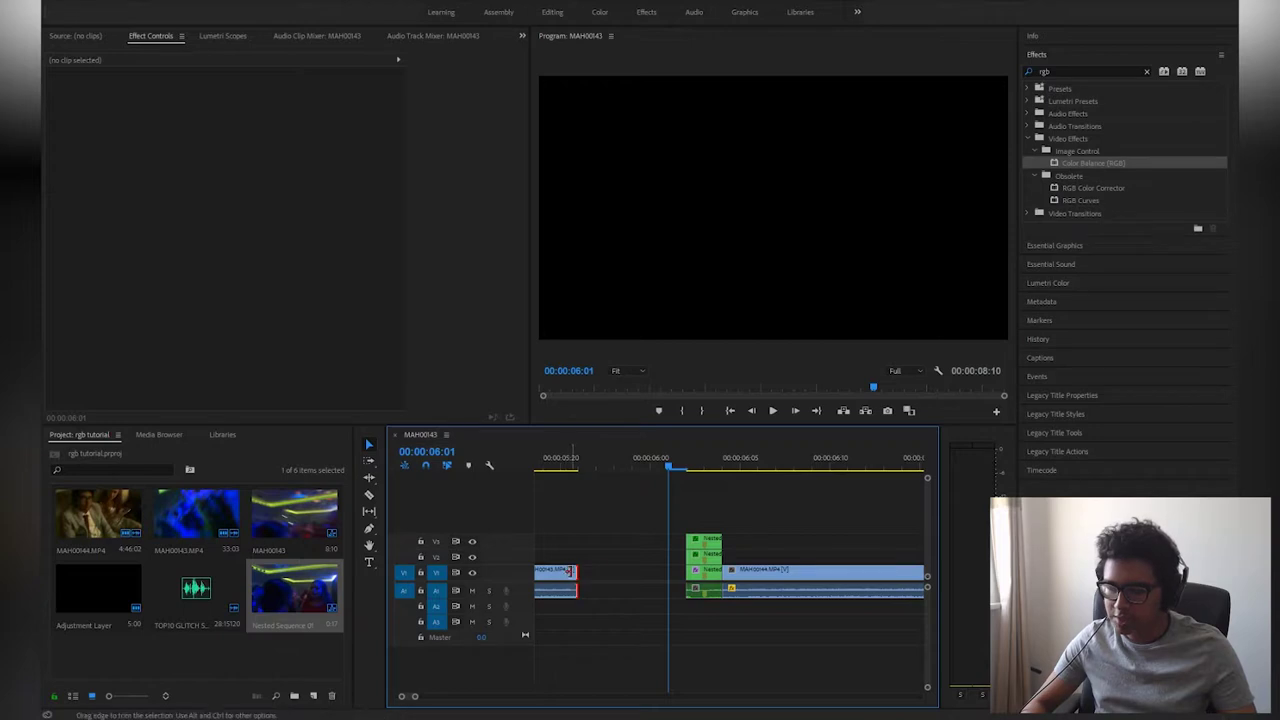
left_click_drag(568, 571, 677, 571)
- Play and scrub through the shortened RGB split transition several times to review the glitch at the cut
left_click(605, 455)
key("space")
left_click(615, 456)
key("space")
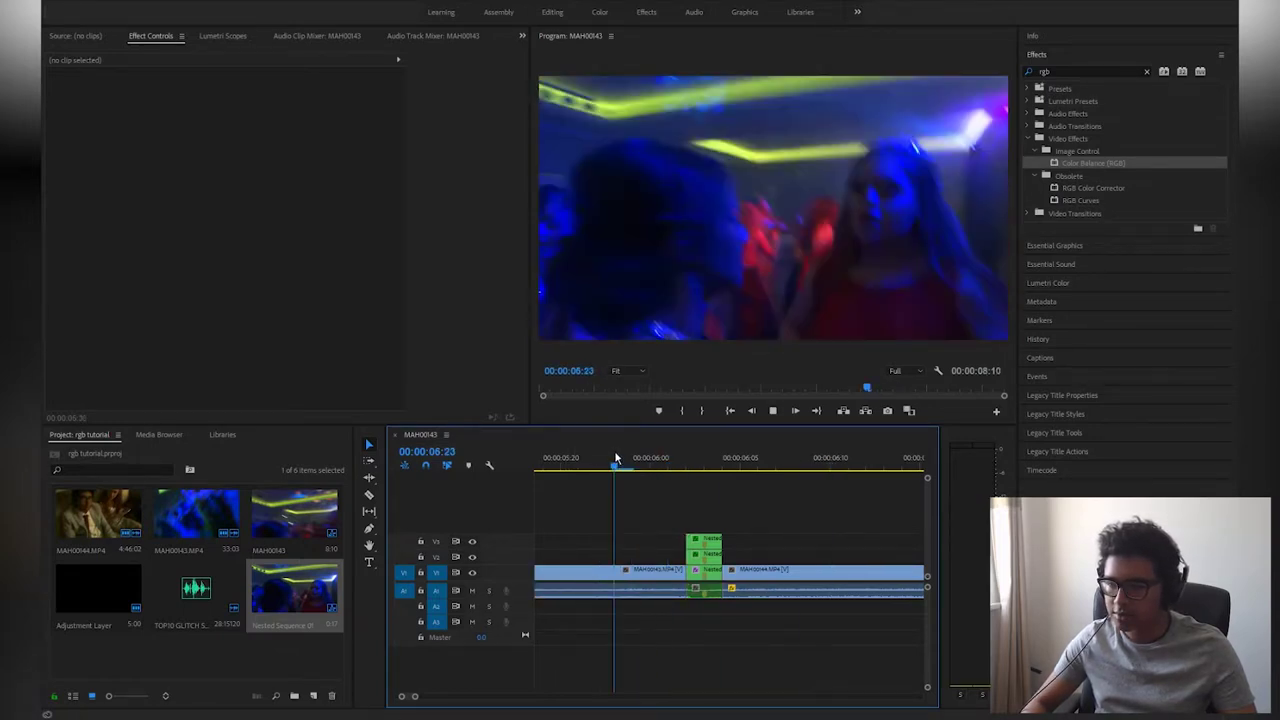
left_click(672, 458)
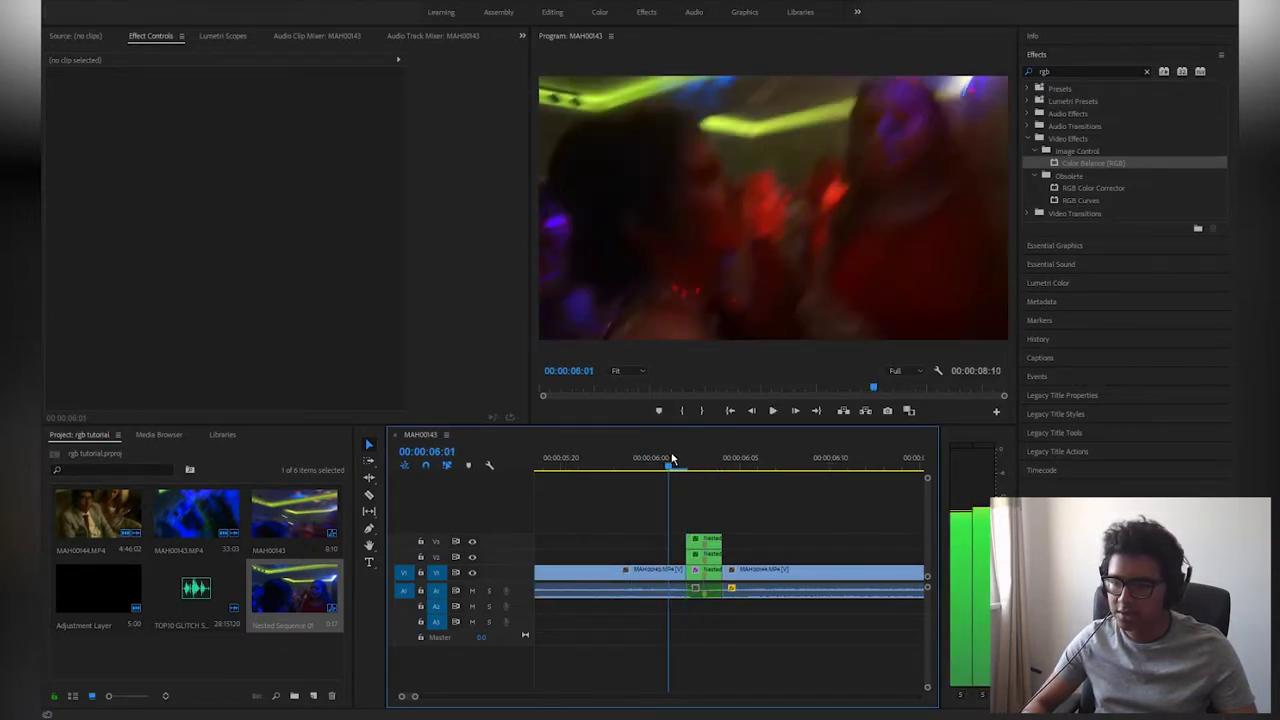
left_click_drag(672, 457, 707, 453)
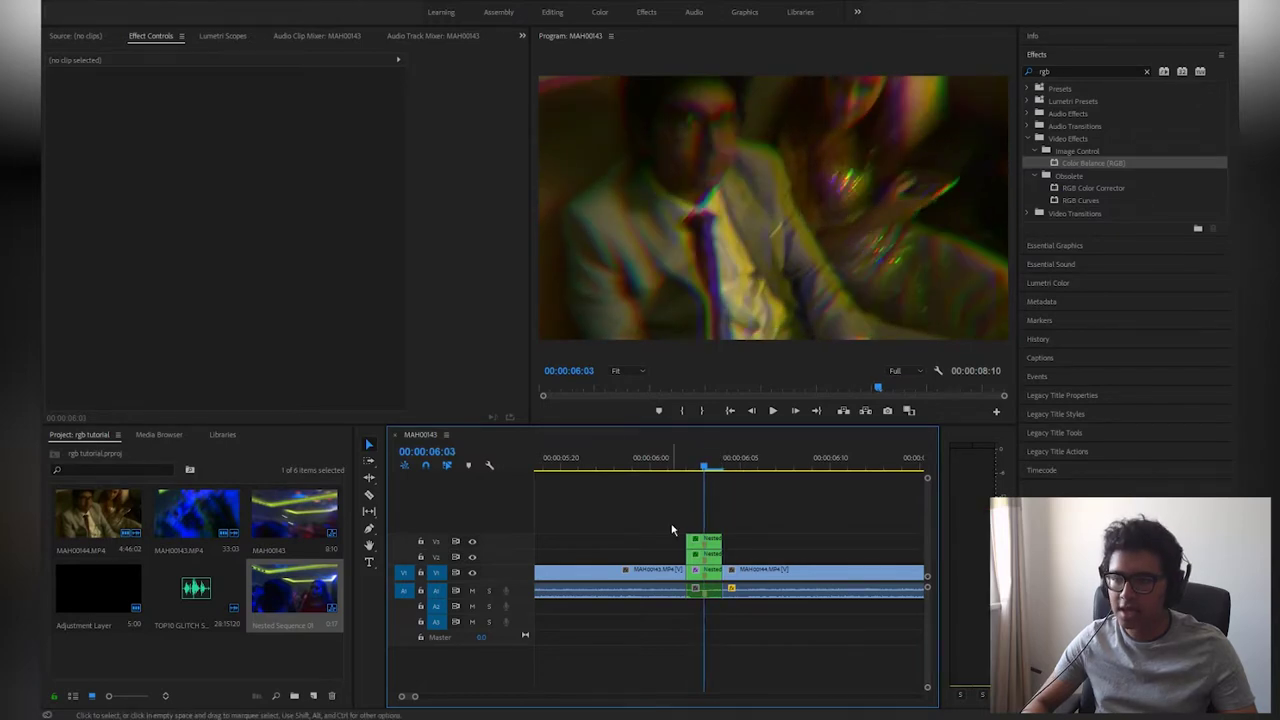
scroll(674, 540, "down", 2)
scroll(700, 575, "down", 2)
left_click(651, 458)
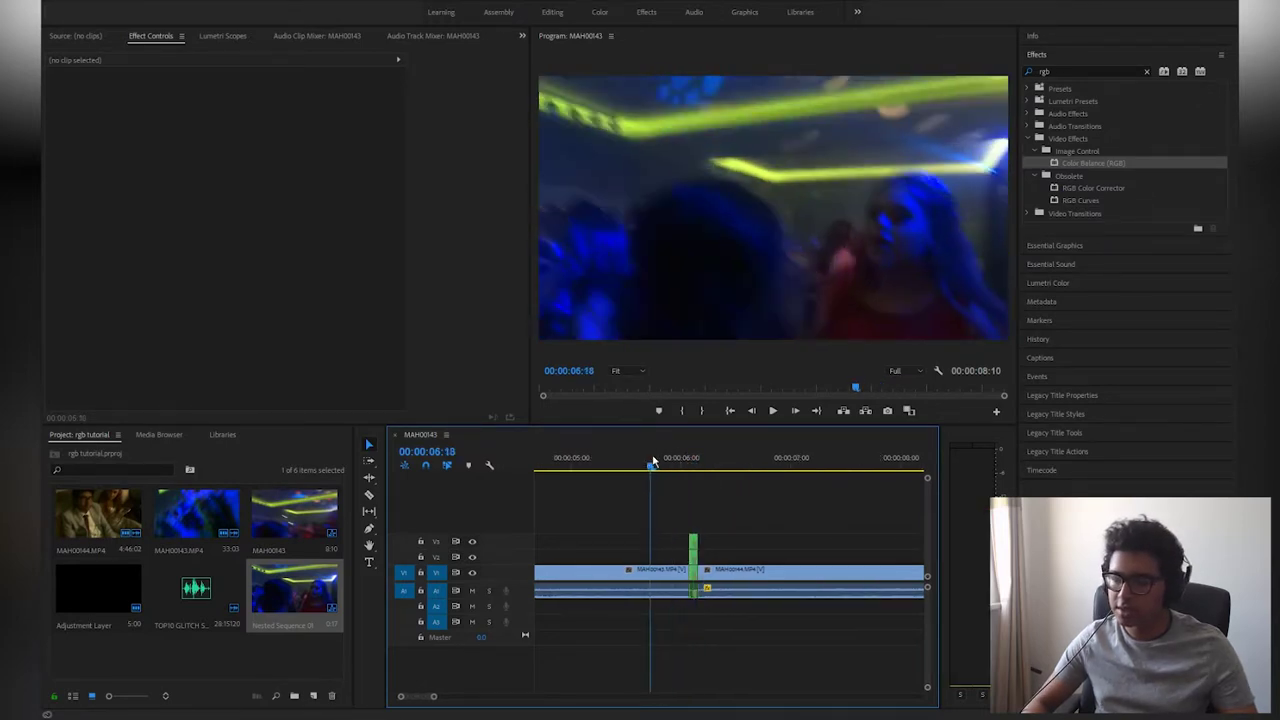
key("space")
left_click(662, 458)
key("space")
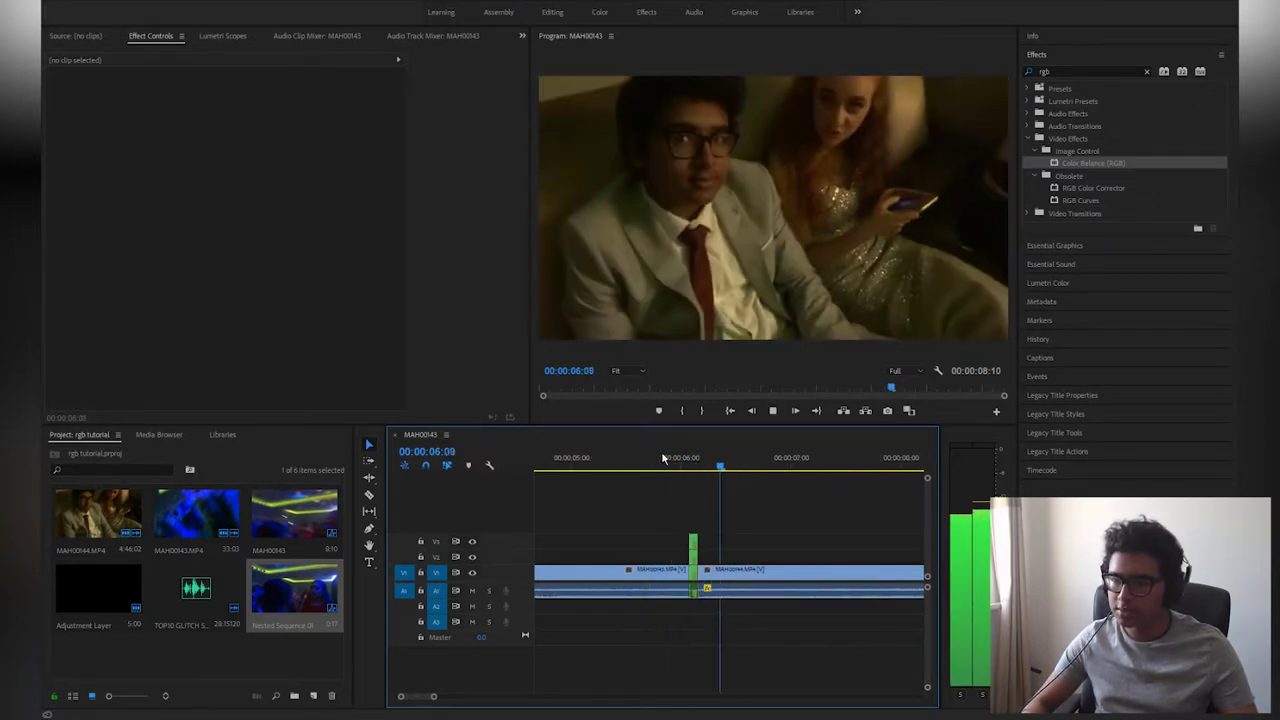
left_click_drag(666, 457, 697, 452)
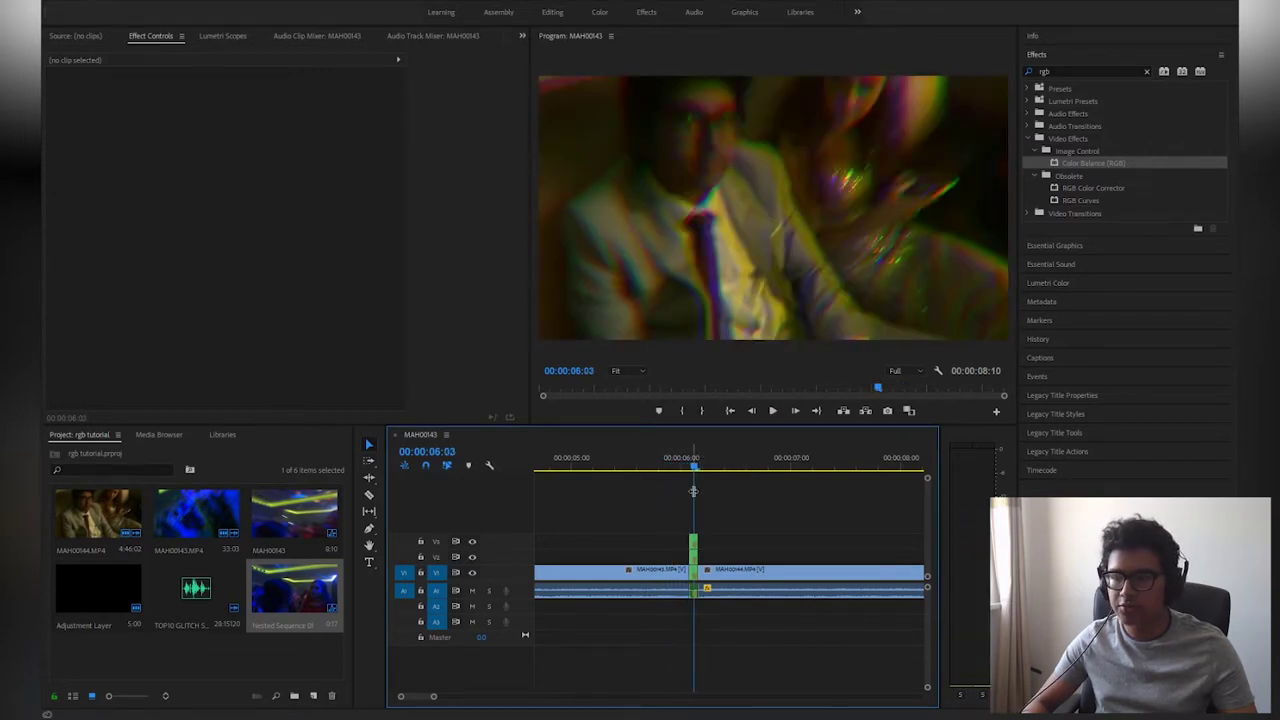
- Undo the trims so the nested stack regains its full length around the cut
scroll(692, 546, "up", 2)
key("ctrl+z")
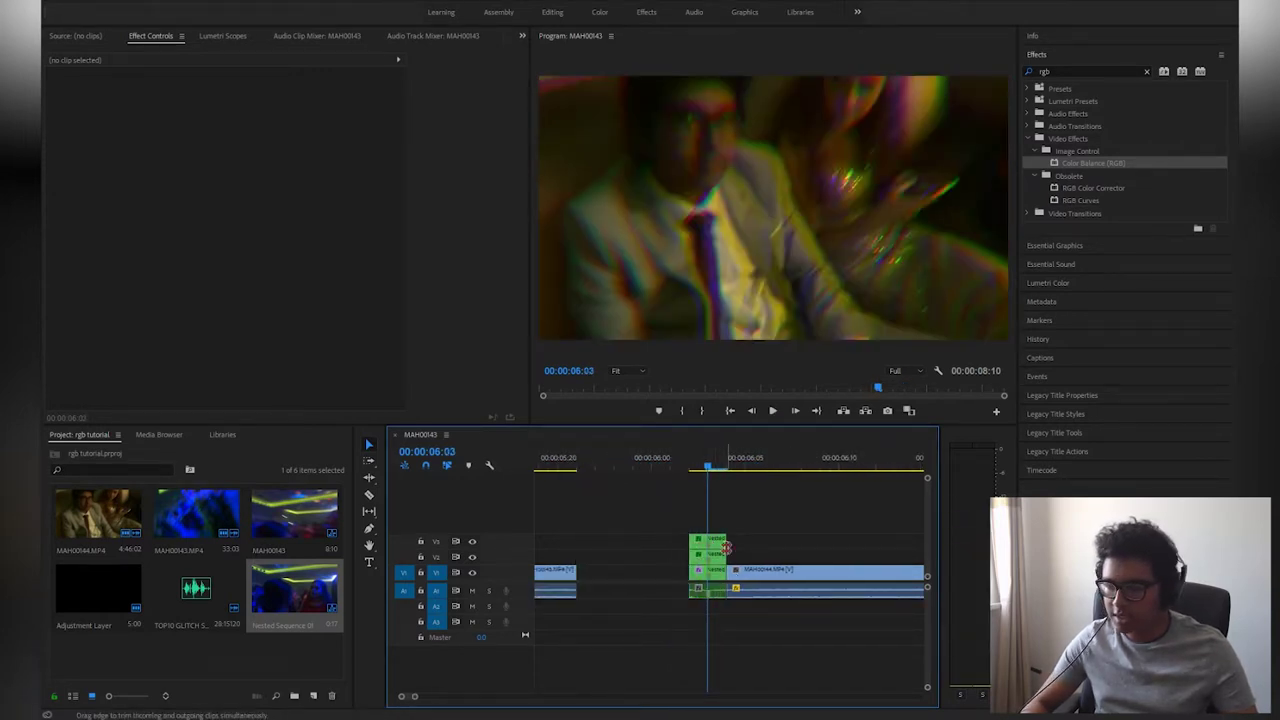
left_click_drag(726, 547, 894, 547)
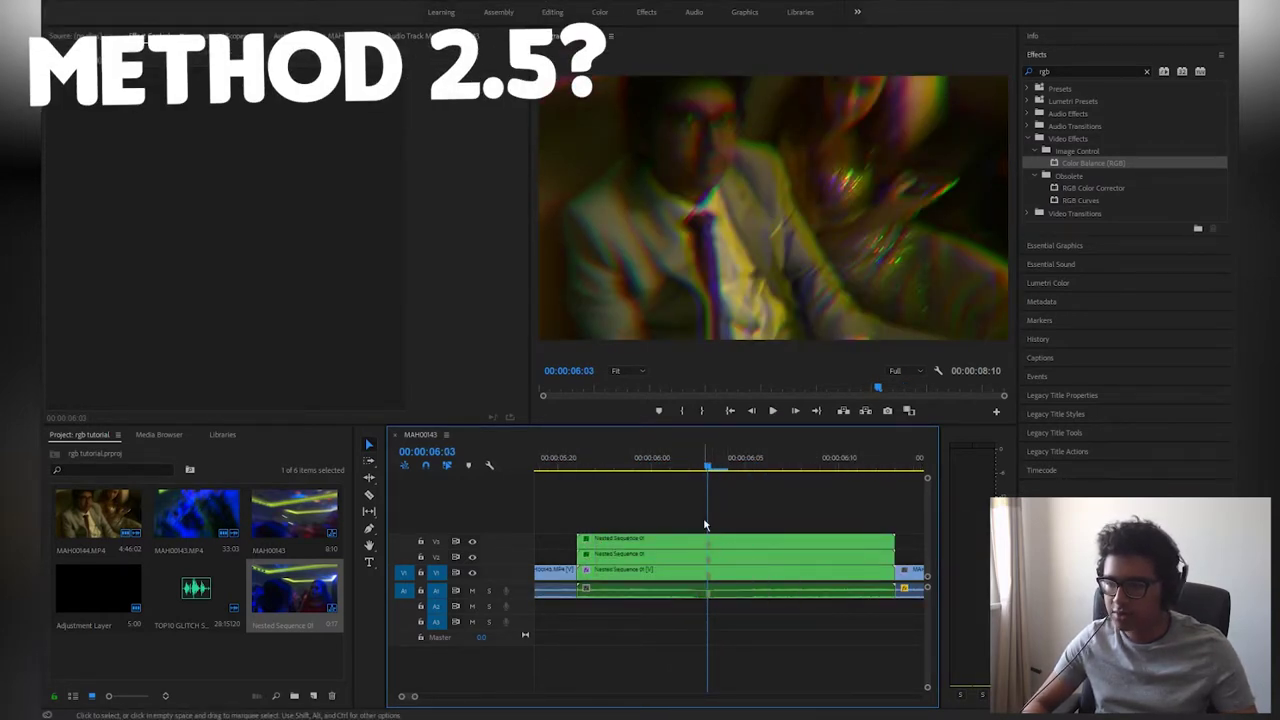
- Add Position and Scale keyframes to the nested sequence copies on V3 and V2 at 00:00:06:03, keeping their offset values
left_click(728, 541)
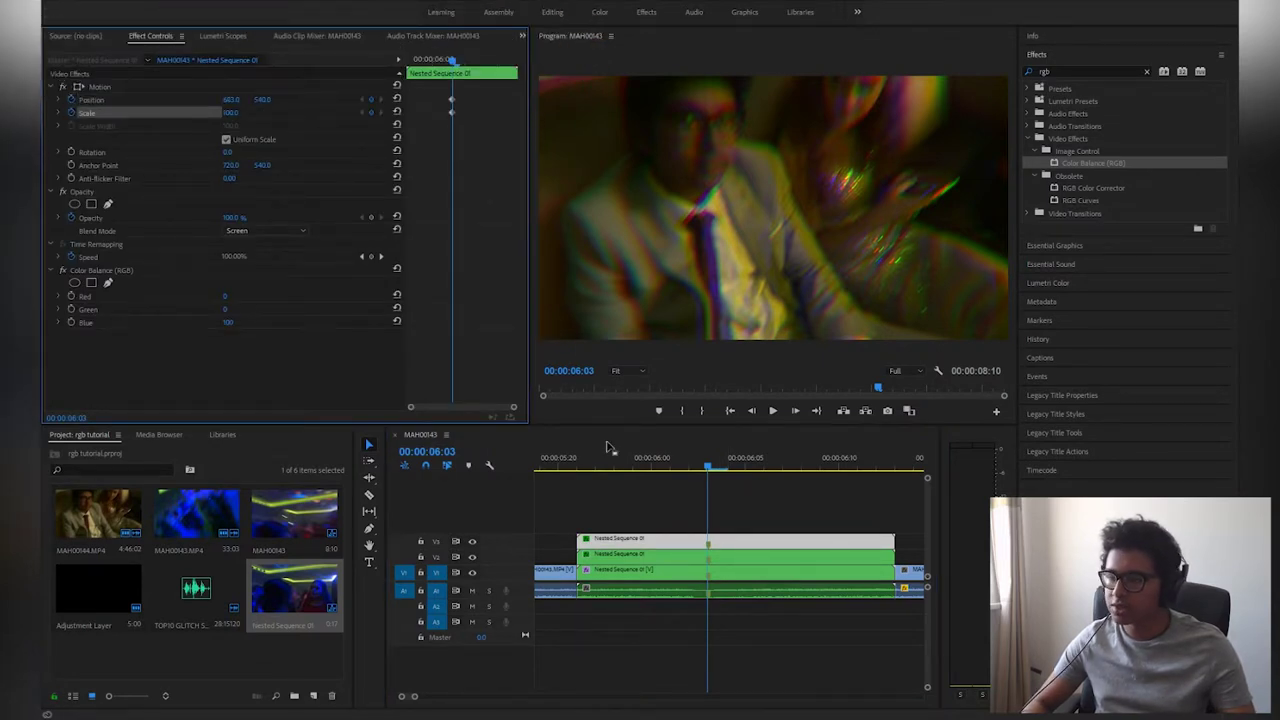
left_click(724, 565)
left_click(724, 557)
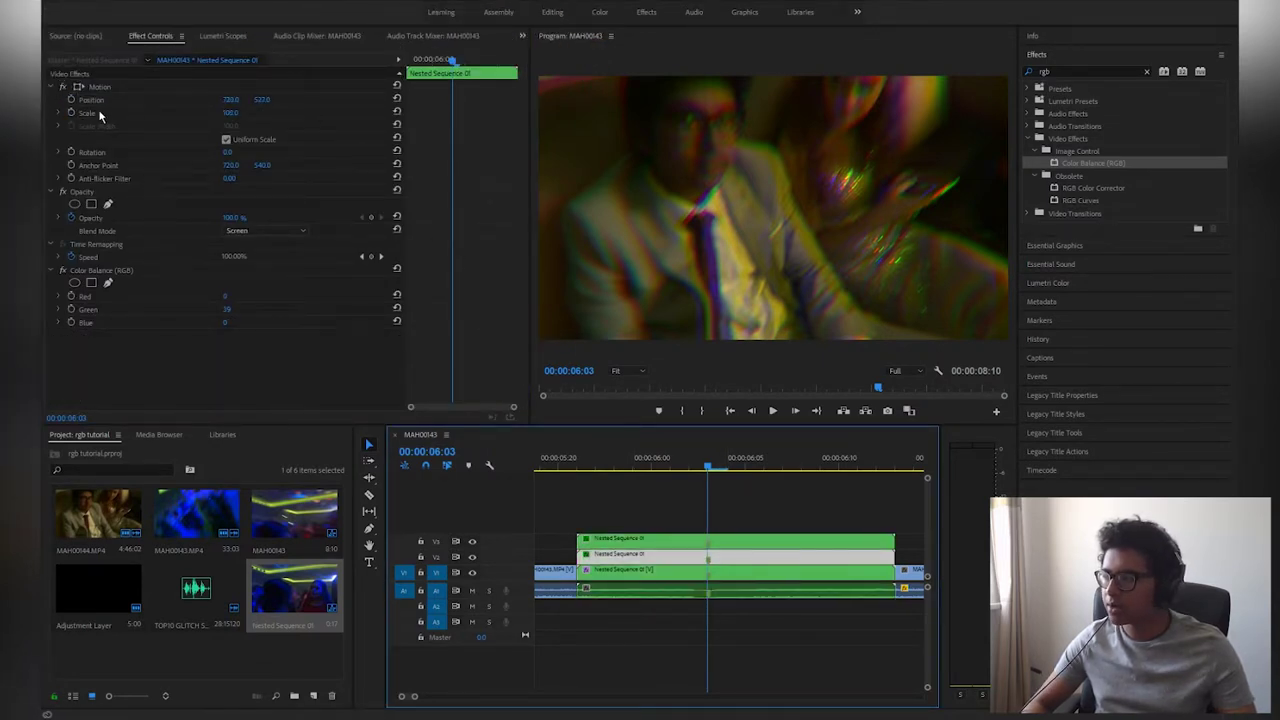
left_click(752, 576)
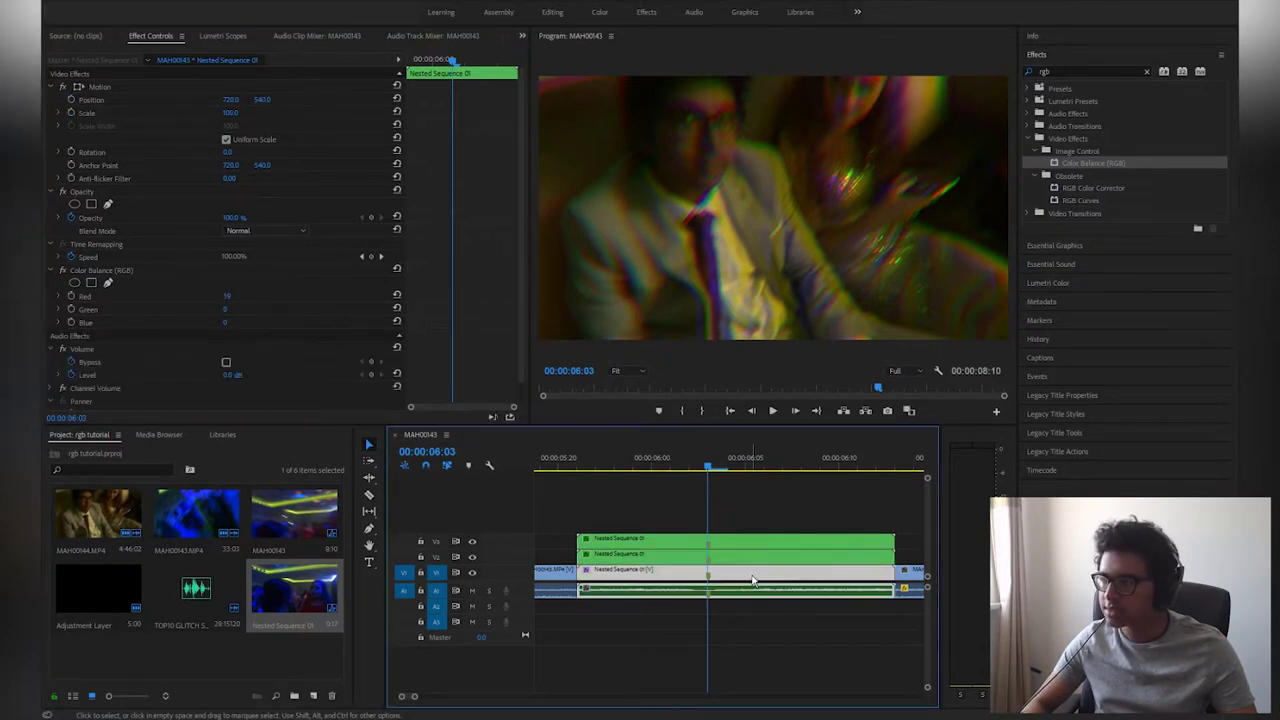
left_click(738, 553)
- Reset Position and Scale to their defaults on the V2 and V3 copies at 00:00:06:00, creating the starting keyframes
left_click_drag(453, 63, 435, 65)
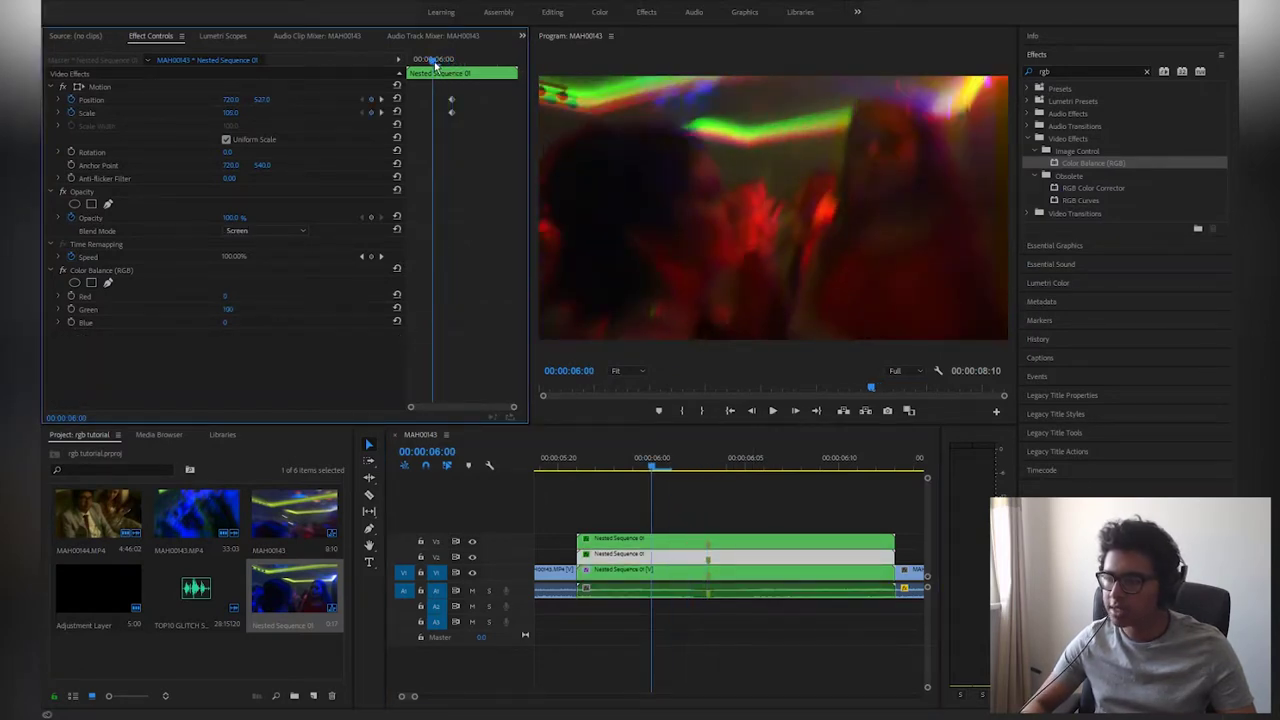
left_click(700, 540)
left_click(396, 112)
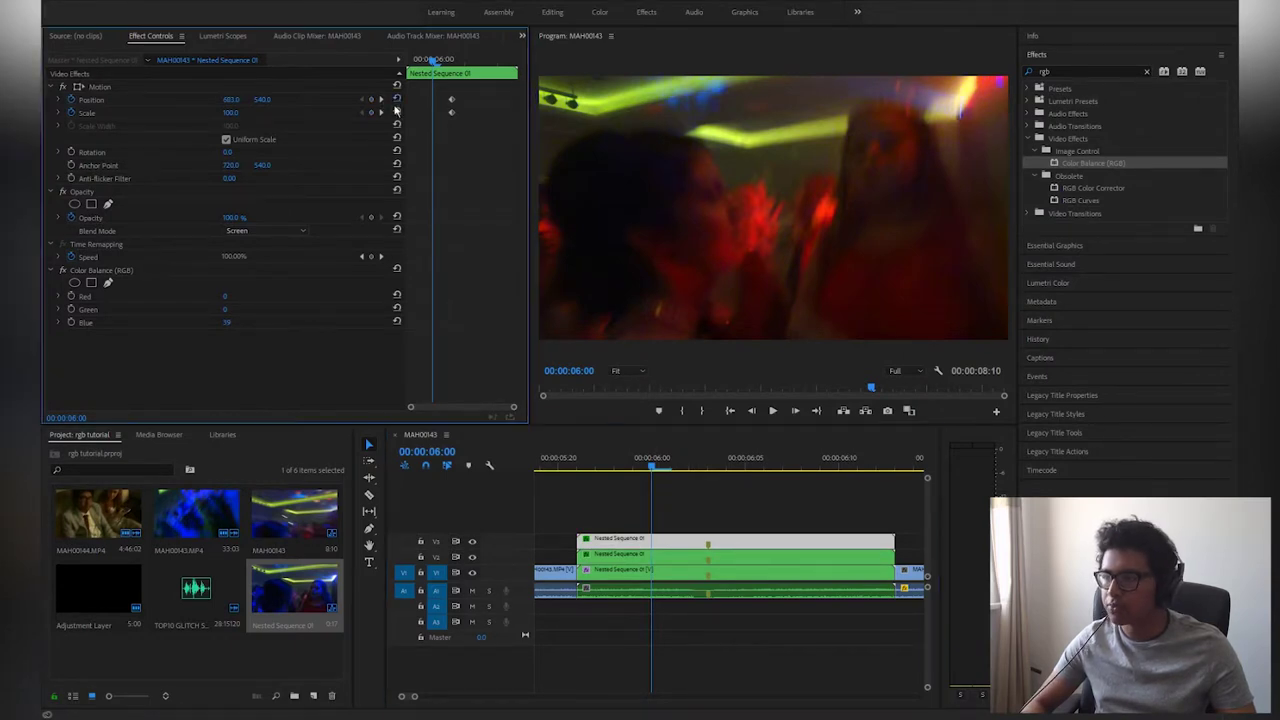
- Reset Position and Scale to their defaults on the V3 and V2 copies at 00:00:06:06, creating the ending keyframes
left_click(704, 478)
left_click_drag(708, 462, 757, 460)
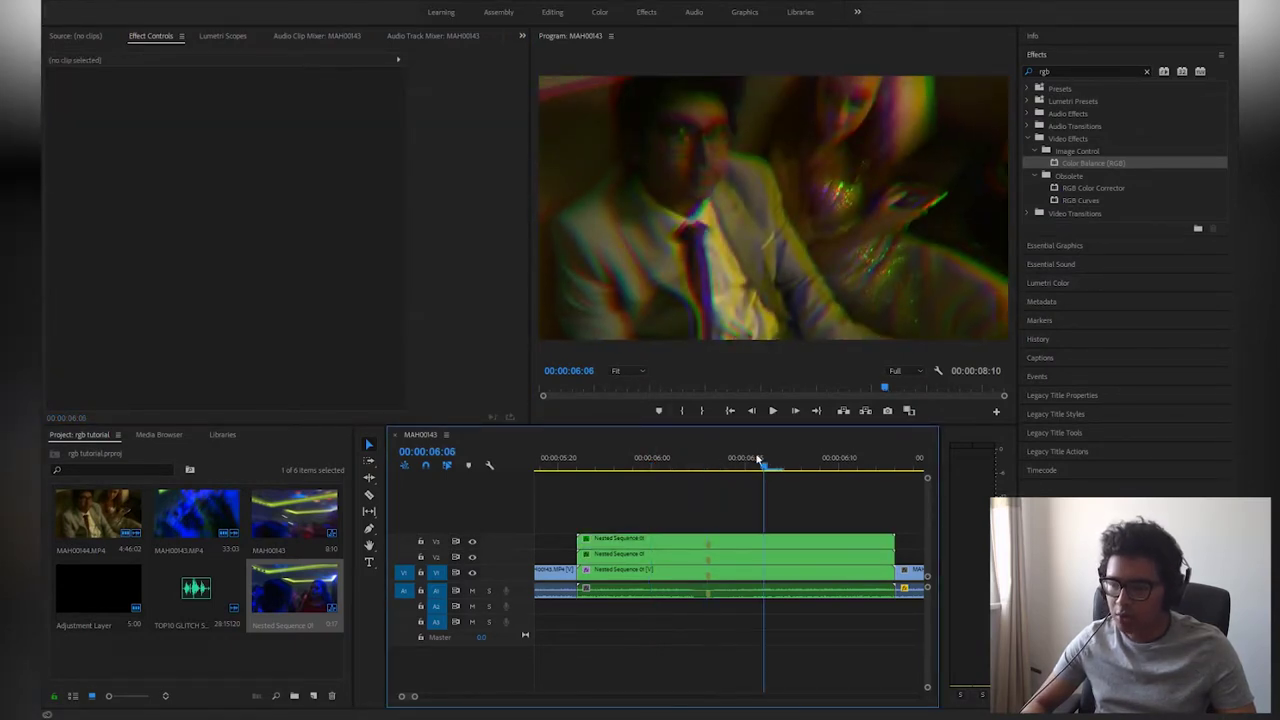
left_click(765, 540)
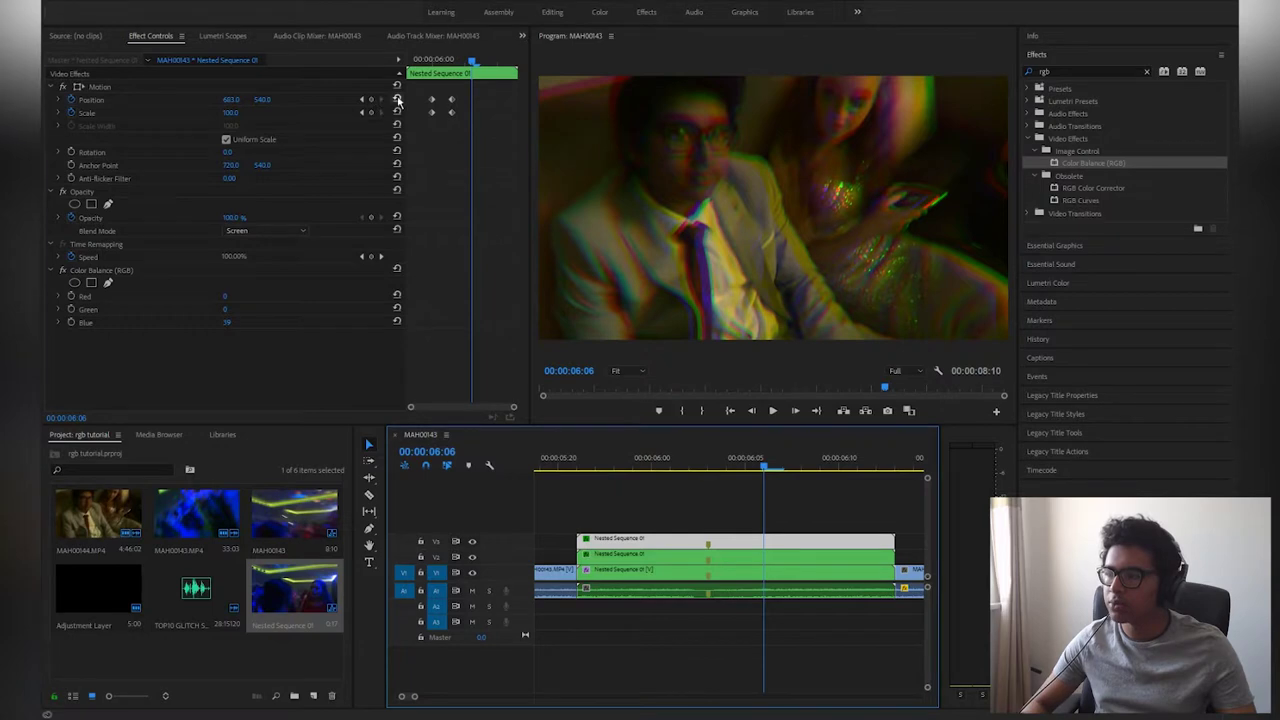
left_click(783, 556)
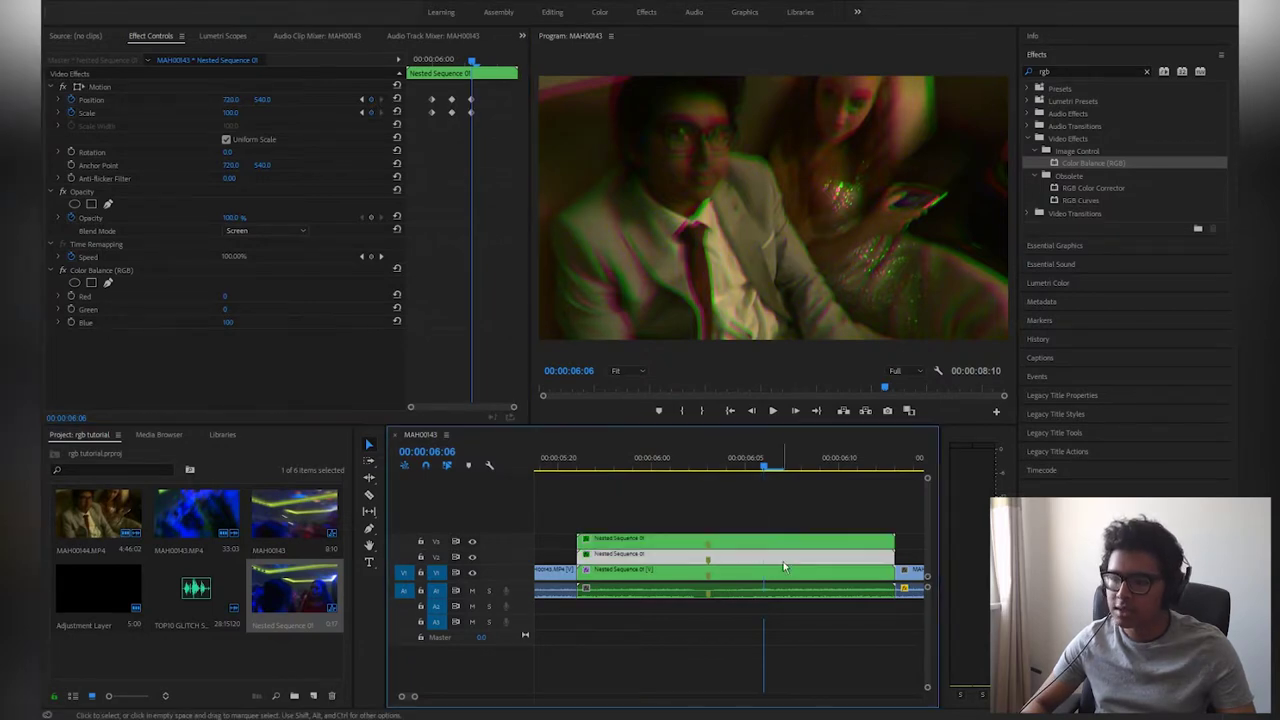
left_click(397, 100)
left_click(396, 113)
- Play back the keyframed RGB split transition from just before the nested stack, then view the whole timeline
left_click_drag(768, 467, 778, 467)
left_click(638, 461)
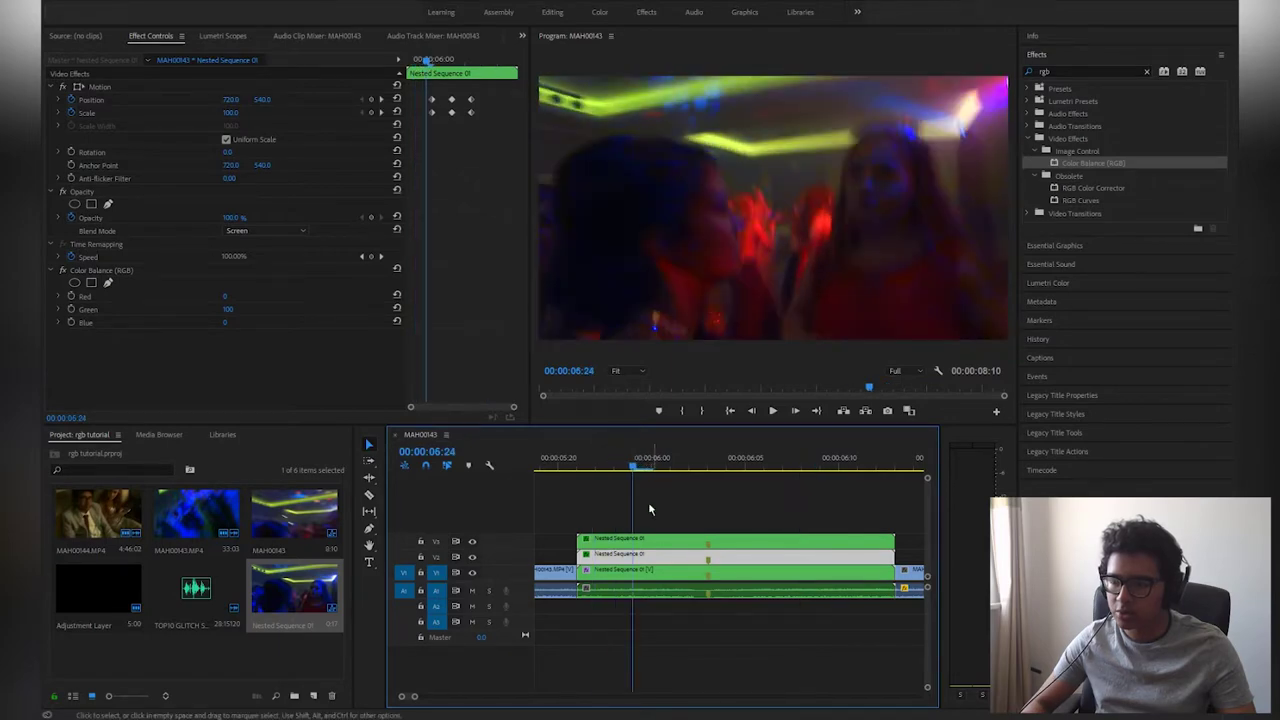
key("minus")
key("minus")
mouse_move(640, 466)
left_mouse_down()
mouse_move(708, 466)
mouse_move(650, 463)
left_mouse_up()
key("minus")
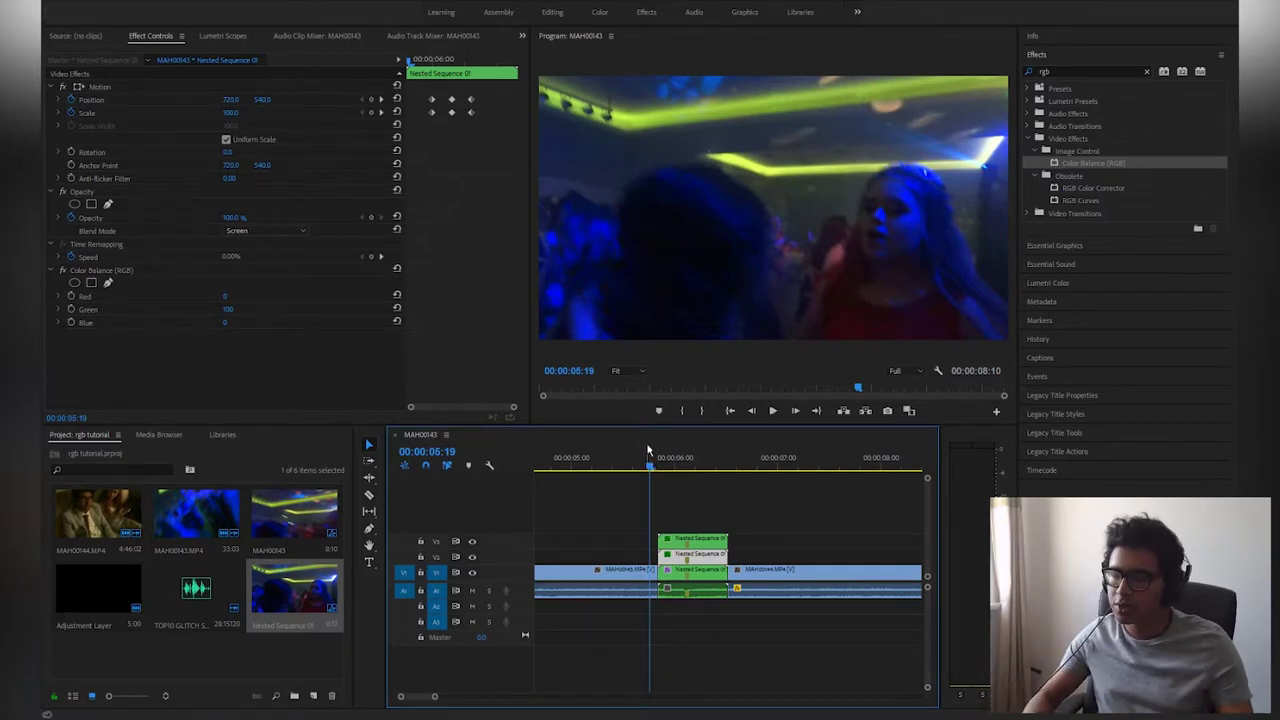
scroll(699, 506, "up", 2)
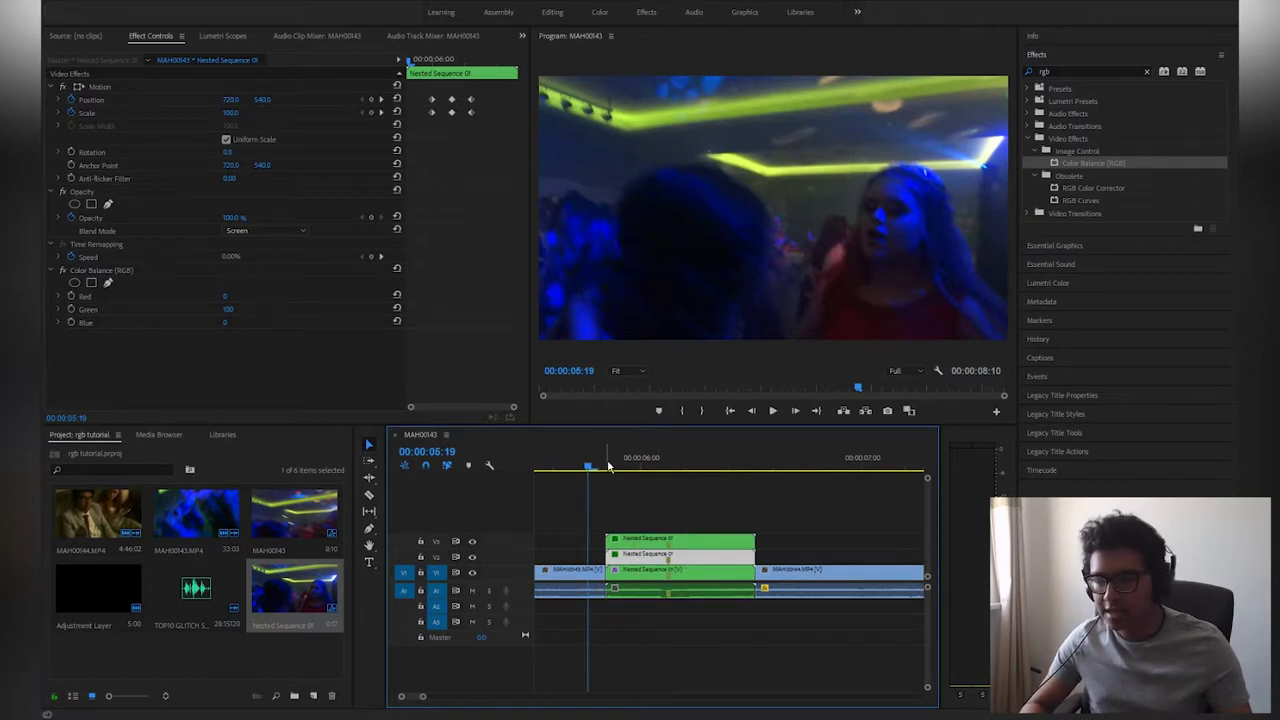
left_click(607, 467)
key("space")
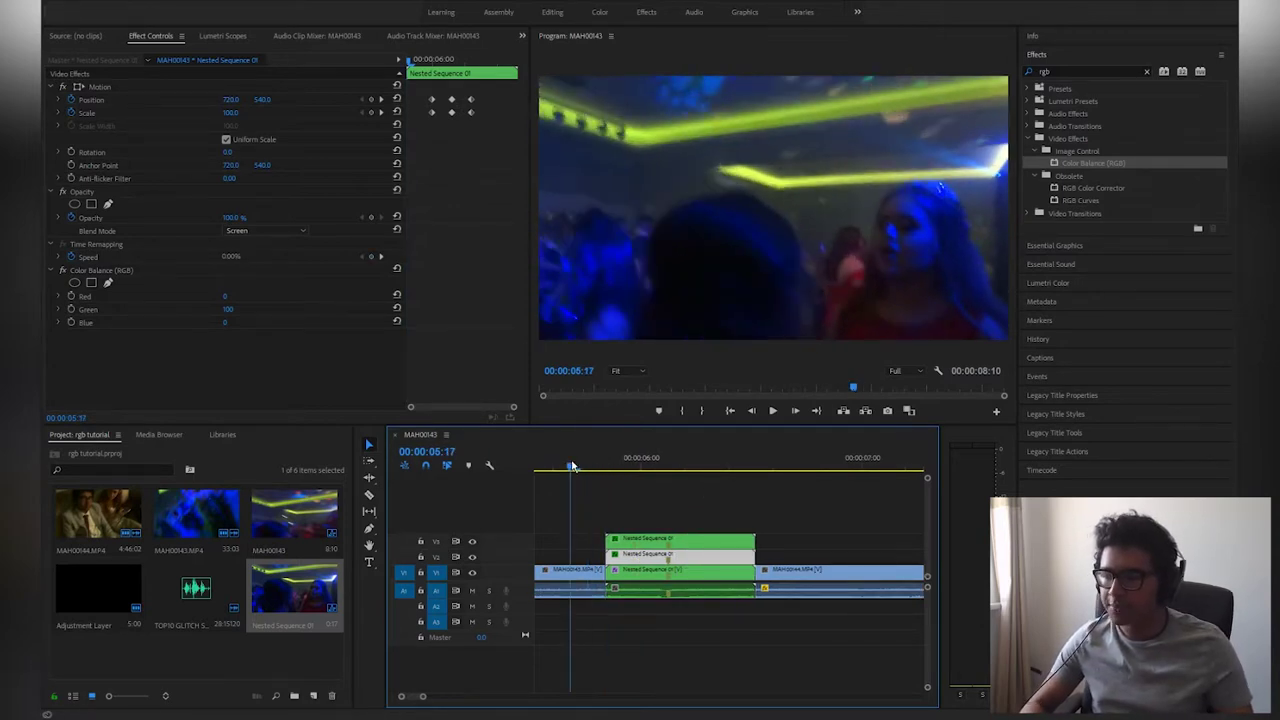
key("space")
scroll(868, 566, "down", 5)
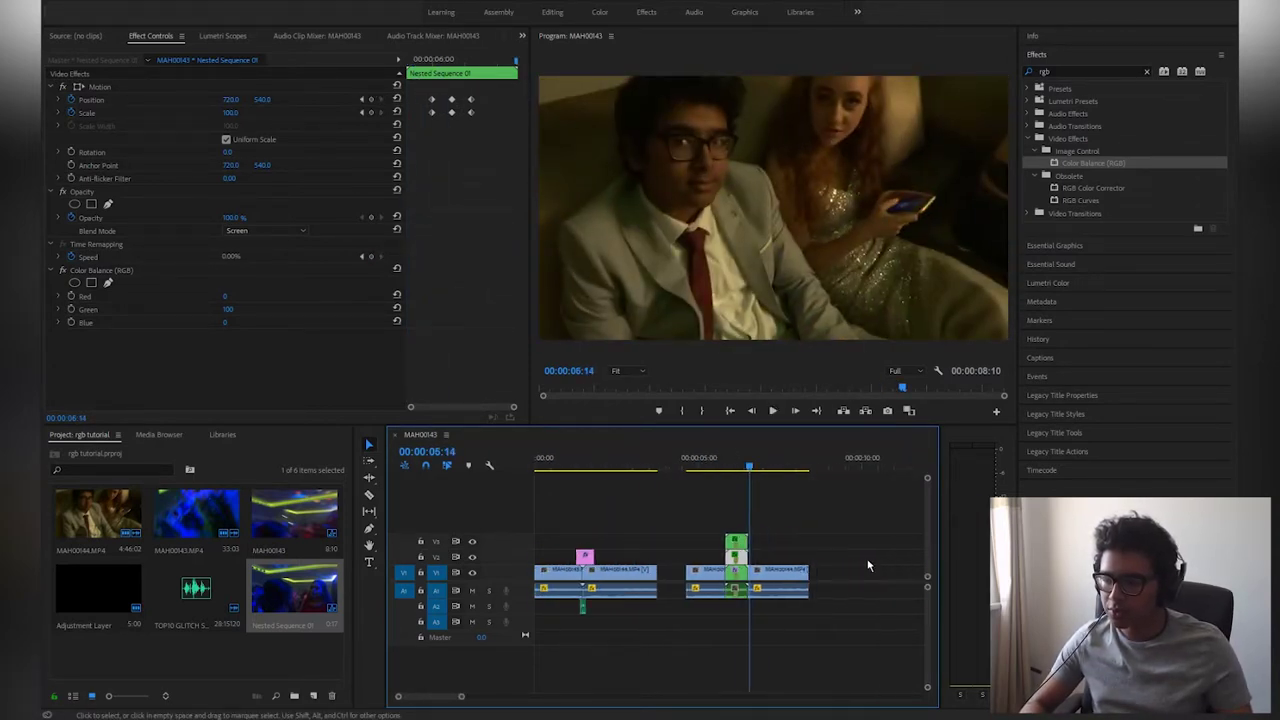
- Play back the first VR Digital Glitch transition and the second RGB split transition for comparison
left_click(570, 464)
key("space")
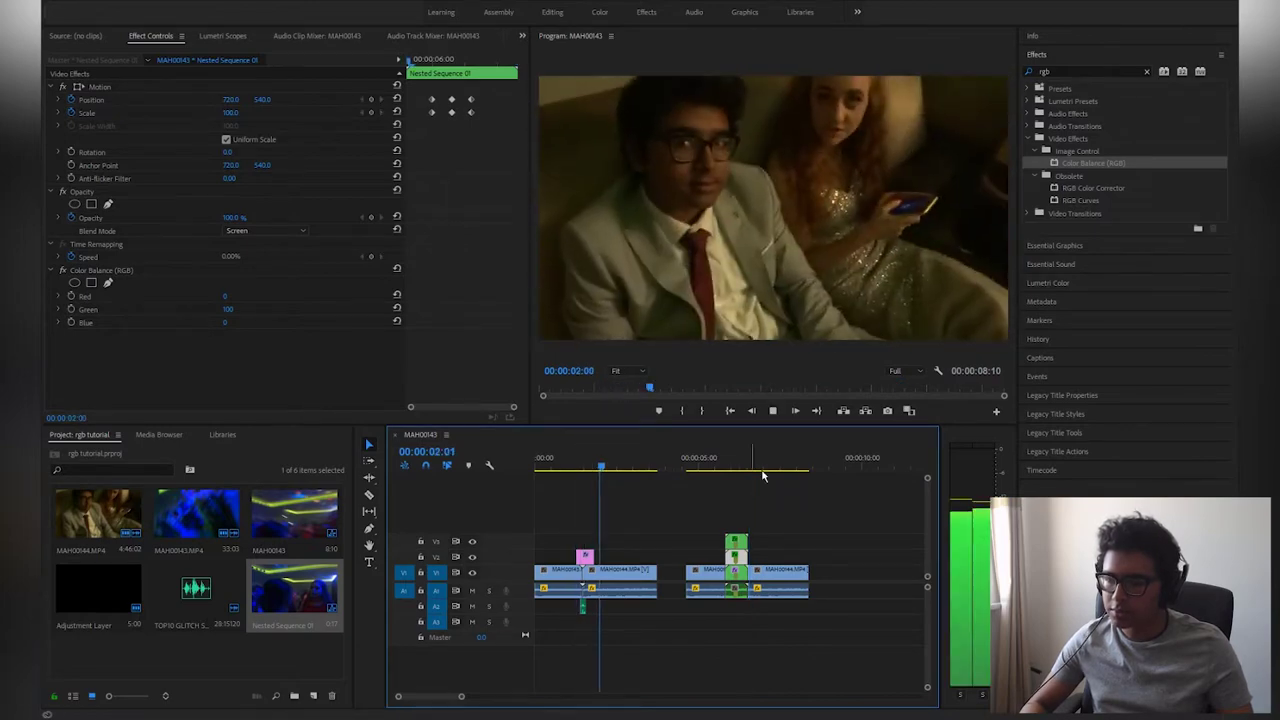
left_click(723, 457)
key("space")
key("space")
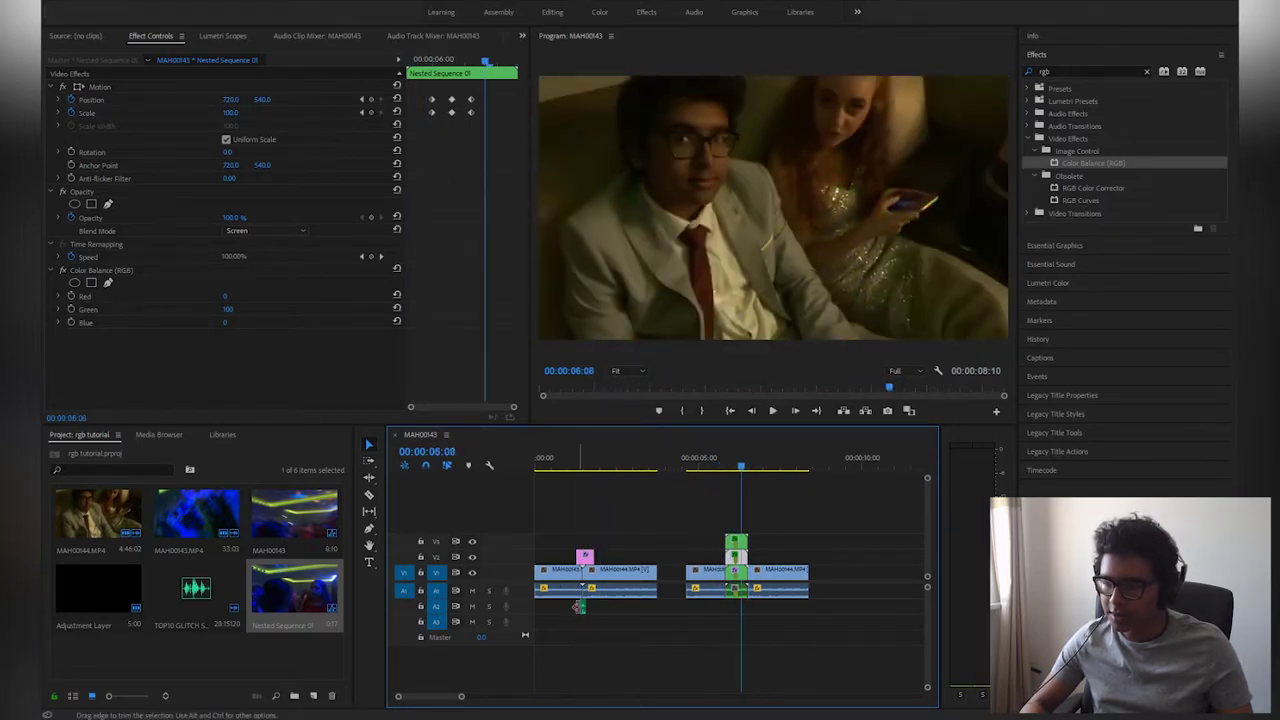
- Duplicate the glitch sound effect from the first transition onto A2 beneath the nested RGB split stack and play the result
left_click_drag(584, 608, 753, 616)
scroll(732, 608, "up", 5)
key("=")
left_click(712, 462)
key("space")
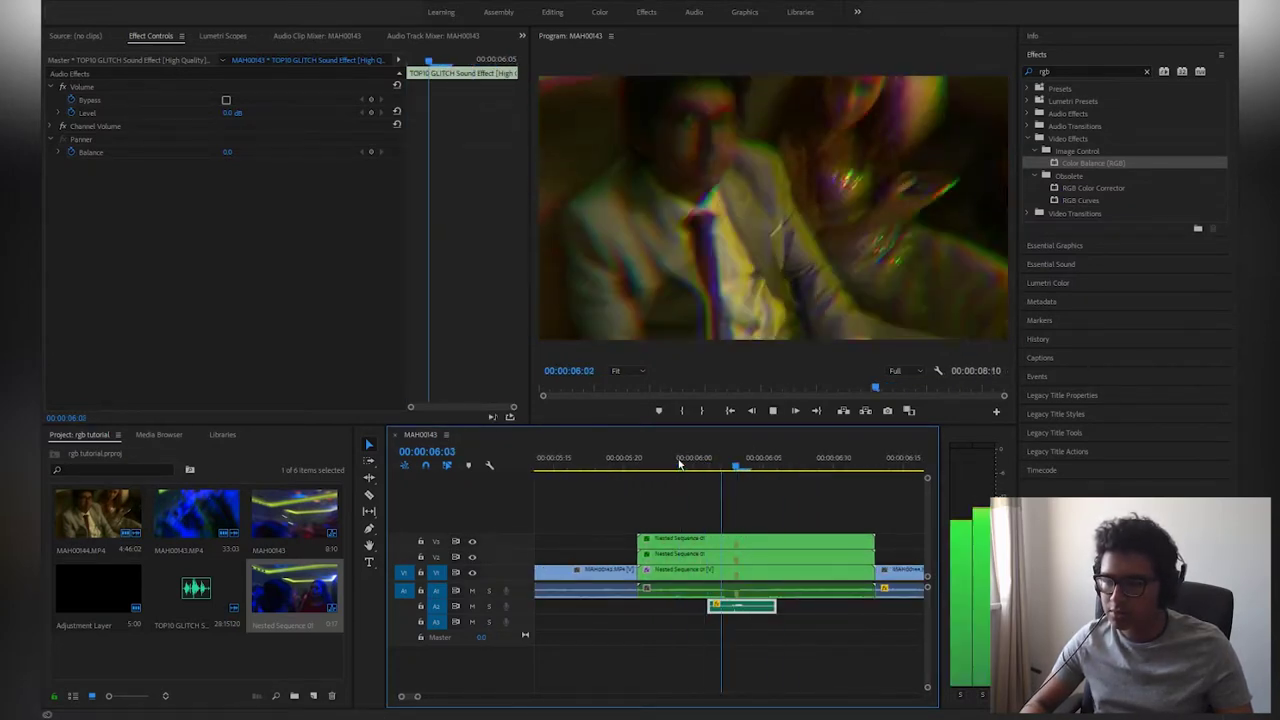
scroll(632, 562, "down", 5)
left_click_drag(609, 464, 617, 461)
left_click(821, 517)
scroll(787, 563, "down", 3)
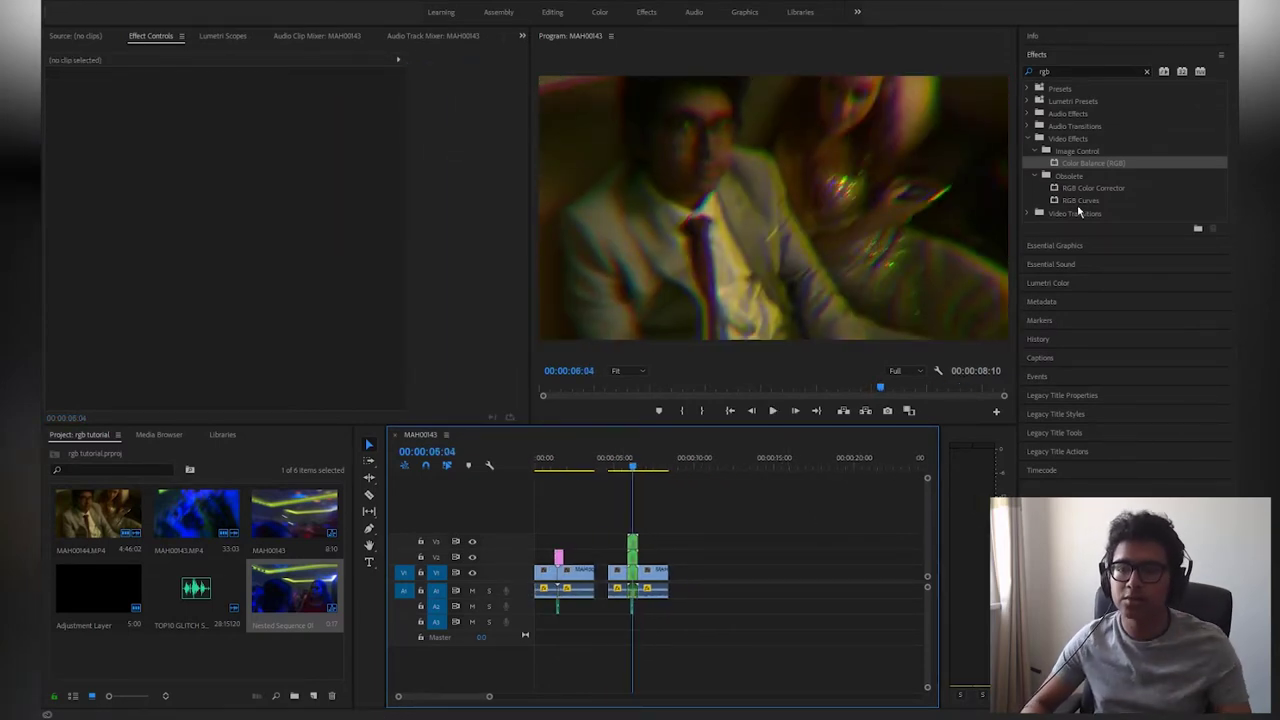
- Place an adjustment layer on V2 over the third clip pair's cut at 00:00:11:00 and trim away its excess after the cut
left_click(1028, 139)
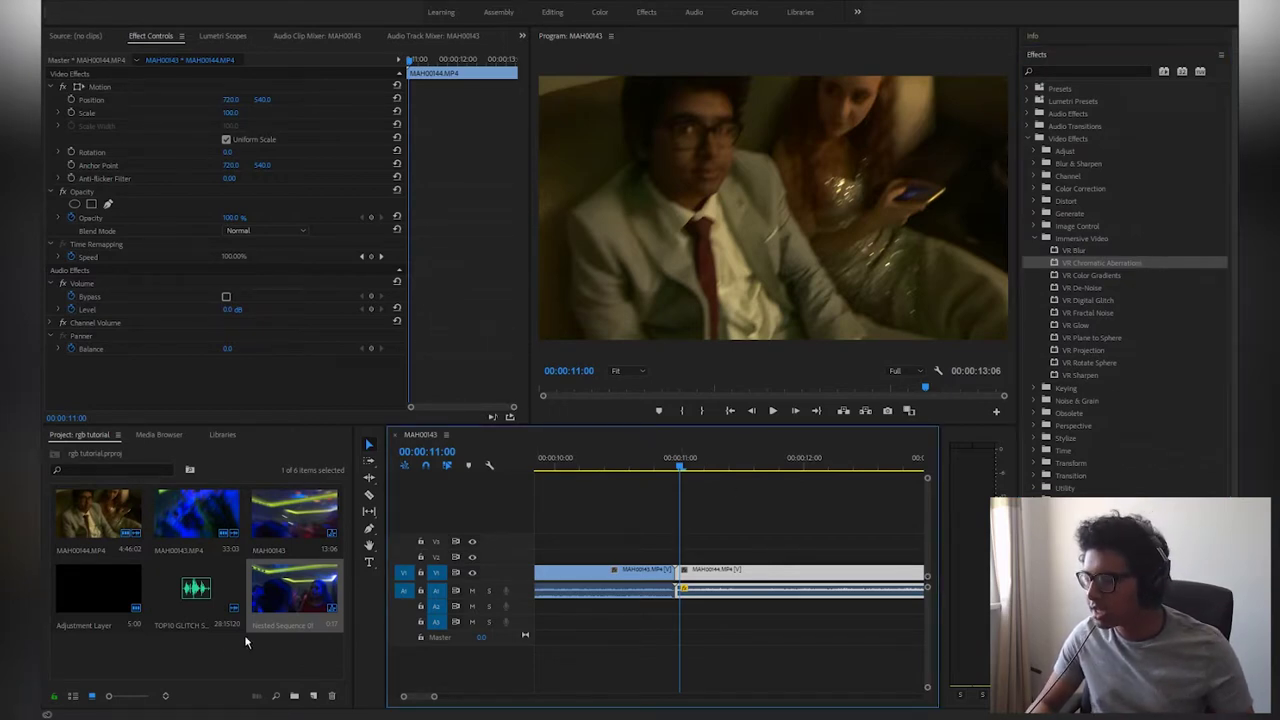
left_click_drag(112, 581, 626, 557)
key("c")
left_click(729, 556)
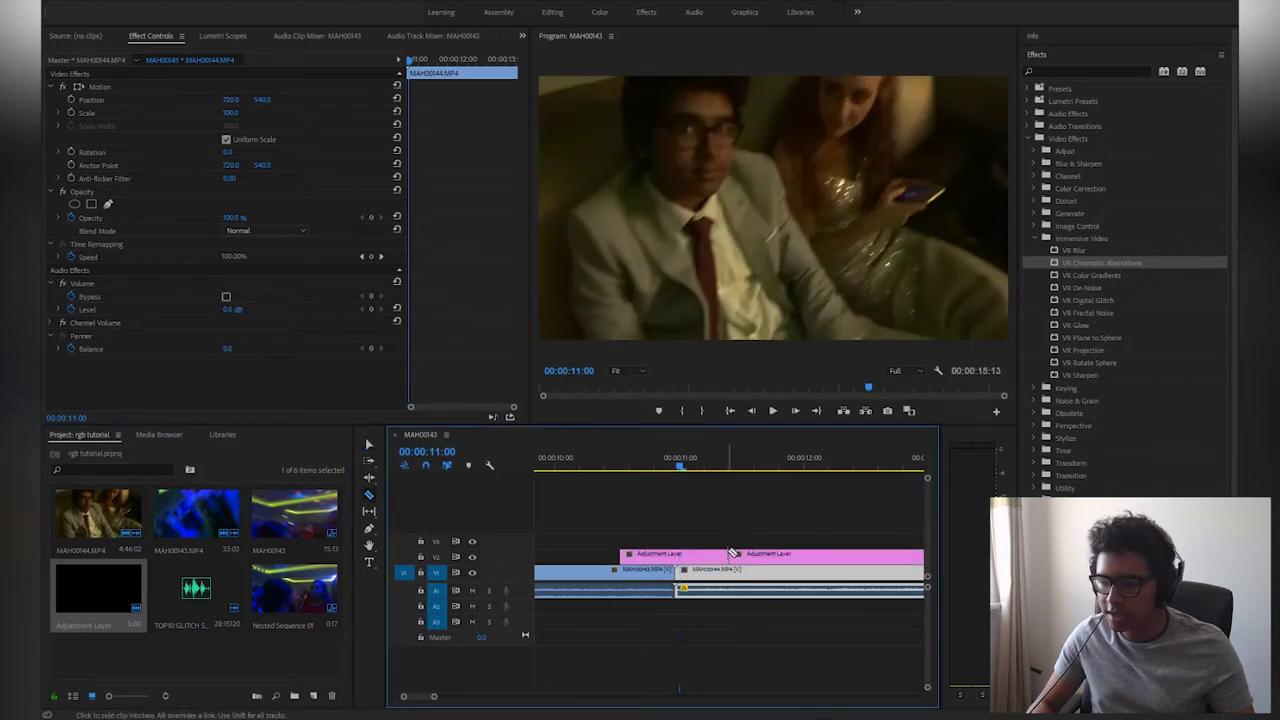
key("v")
left_click(756, 556)
key("Delete")
- Apply VR Chromatic Aberrations to the adjustment layer with Aberration Red 16, Green -9, Blue 7 and Falloff Distance 39
left_click_drag(1101, 262, 682, 545)
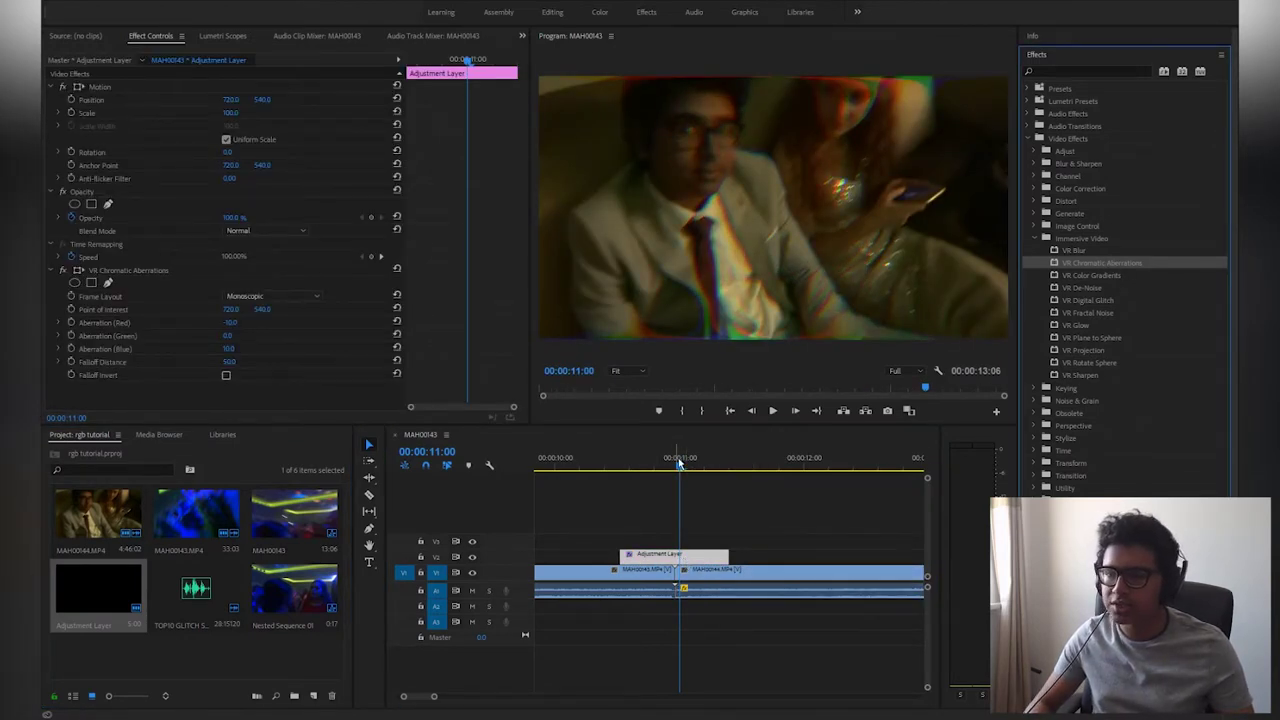
mouse_move(679, 462)
left_mouse_down()
mouse_move(663, 462)
mouse_move(685, 462)
left_mouse_up()
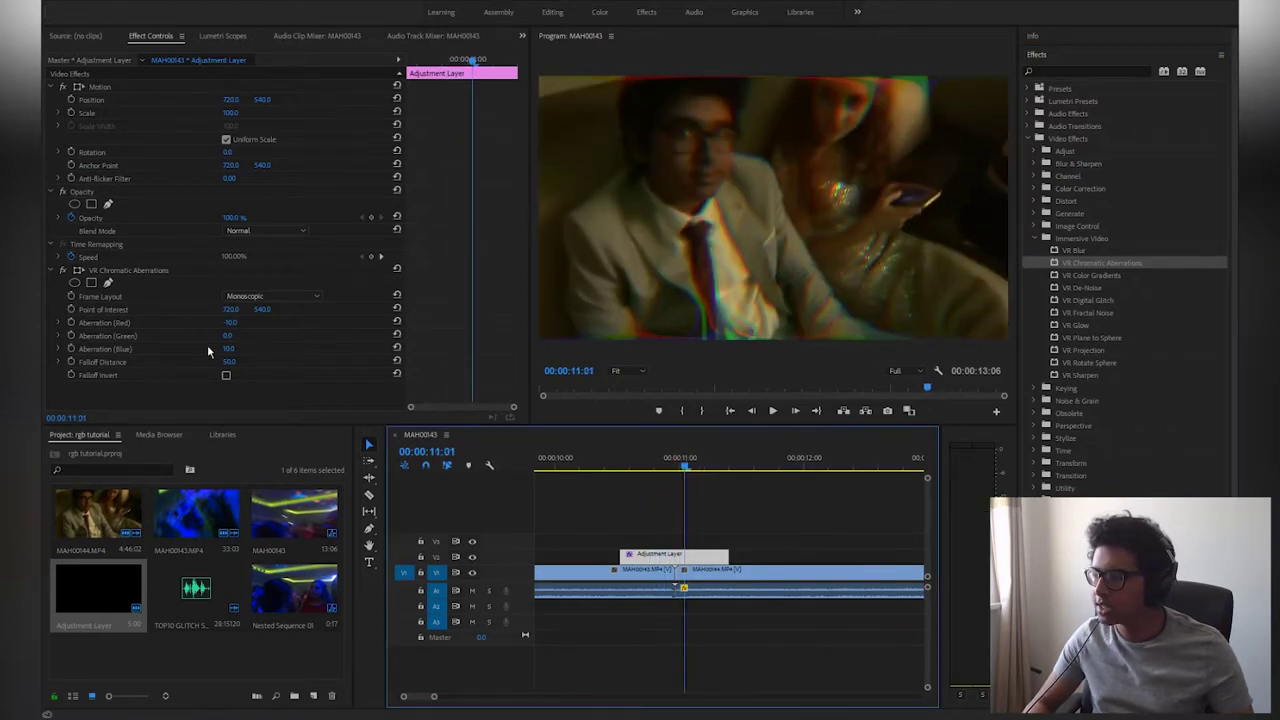
left_click_drag(228, 322, 212, 362)
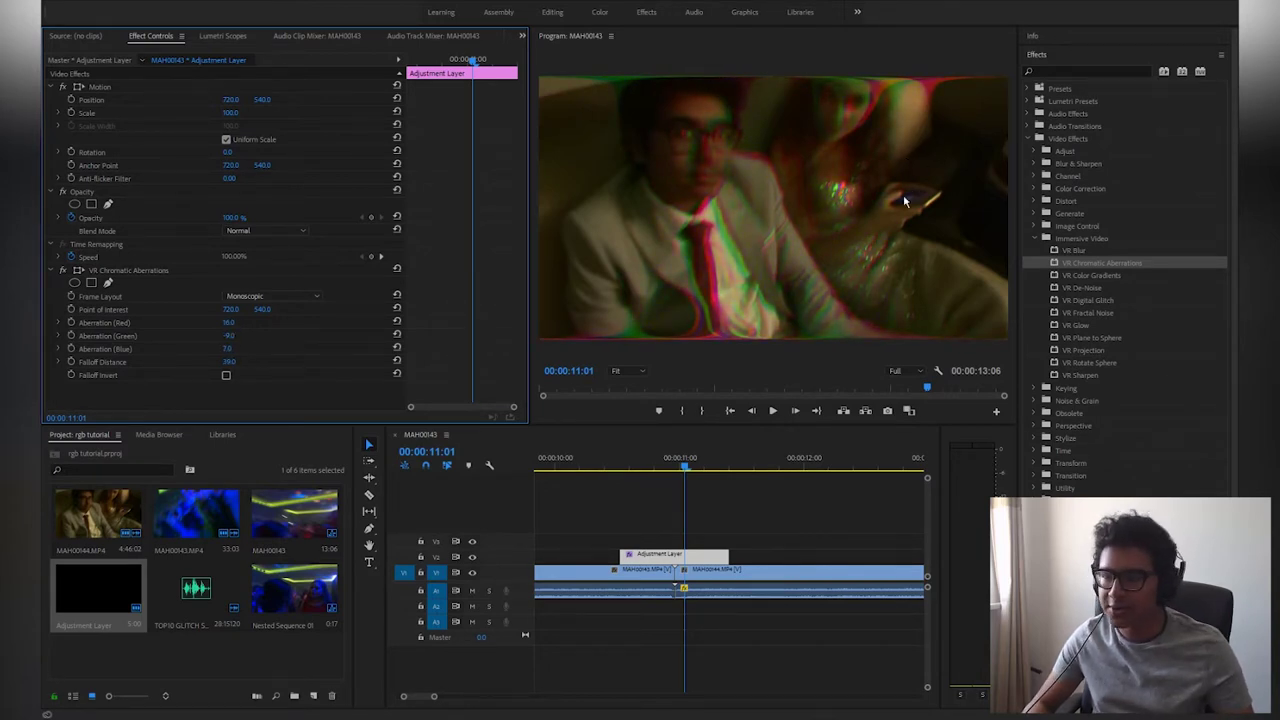
- Enable keyframing for Aberration Red, Green, Blue and Falloff Distance on the adjustment layer at 00:00:10:24
scroll(677, 514, "up", 3)
left_click(672, 467)
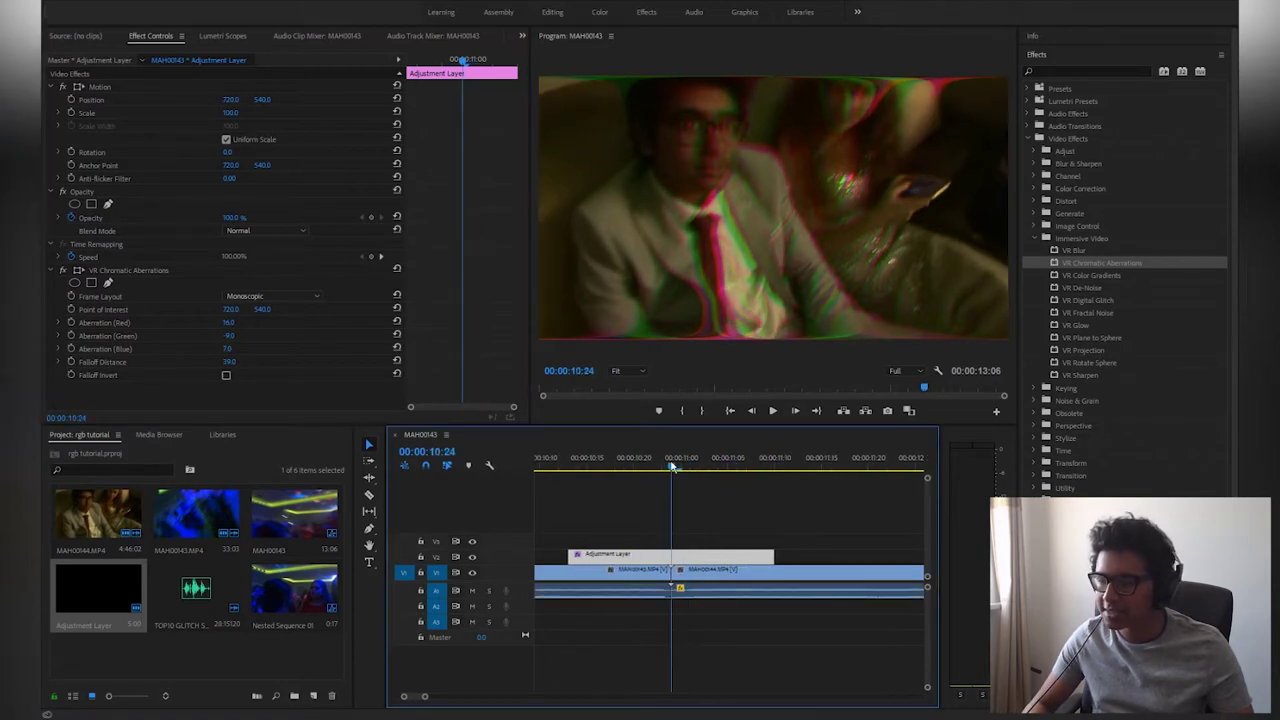
left_click(71, 323)
left_click(71, 336)
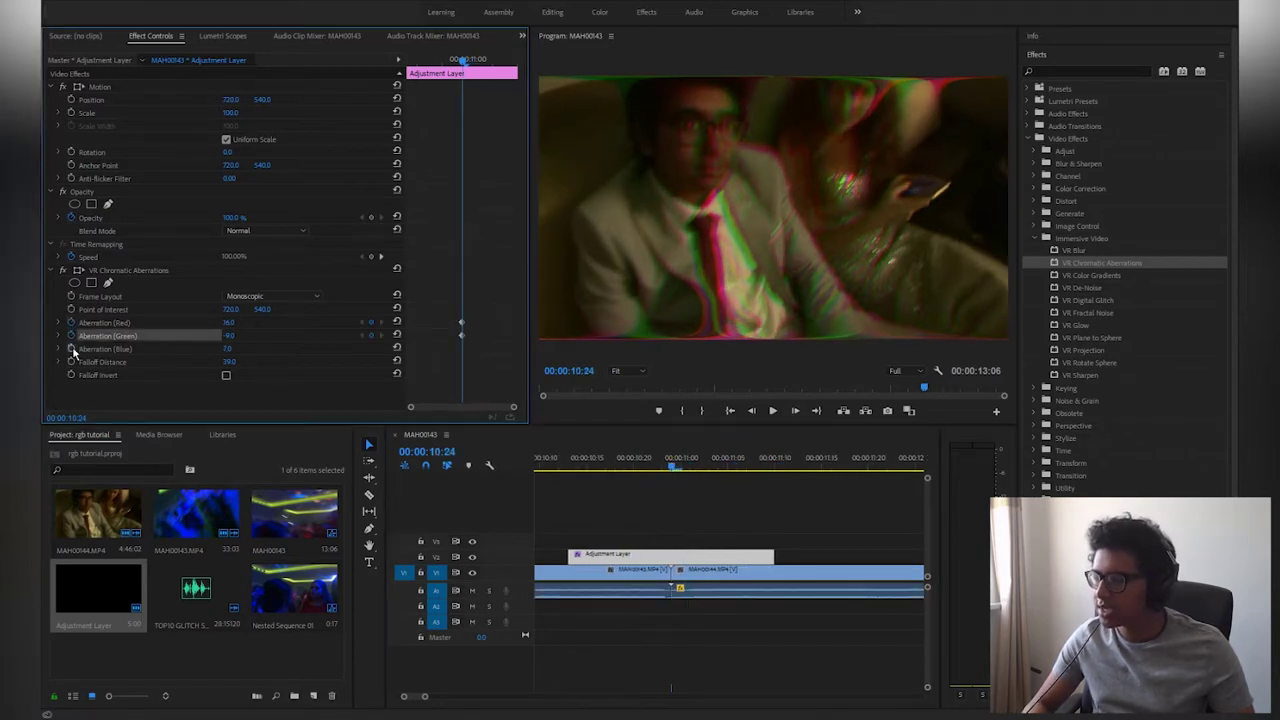
left_click(71, 349)
left_click(71, 362)
- Create starting keyframes at 00:00:10:20 with Aberration Red, Green, Blue and Falloff Distance all at 0
left_click(634, 466)
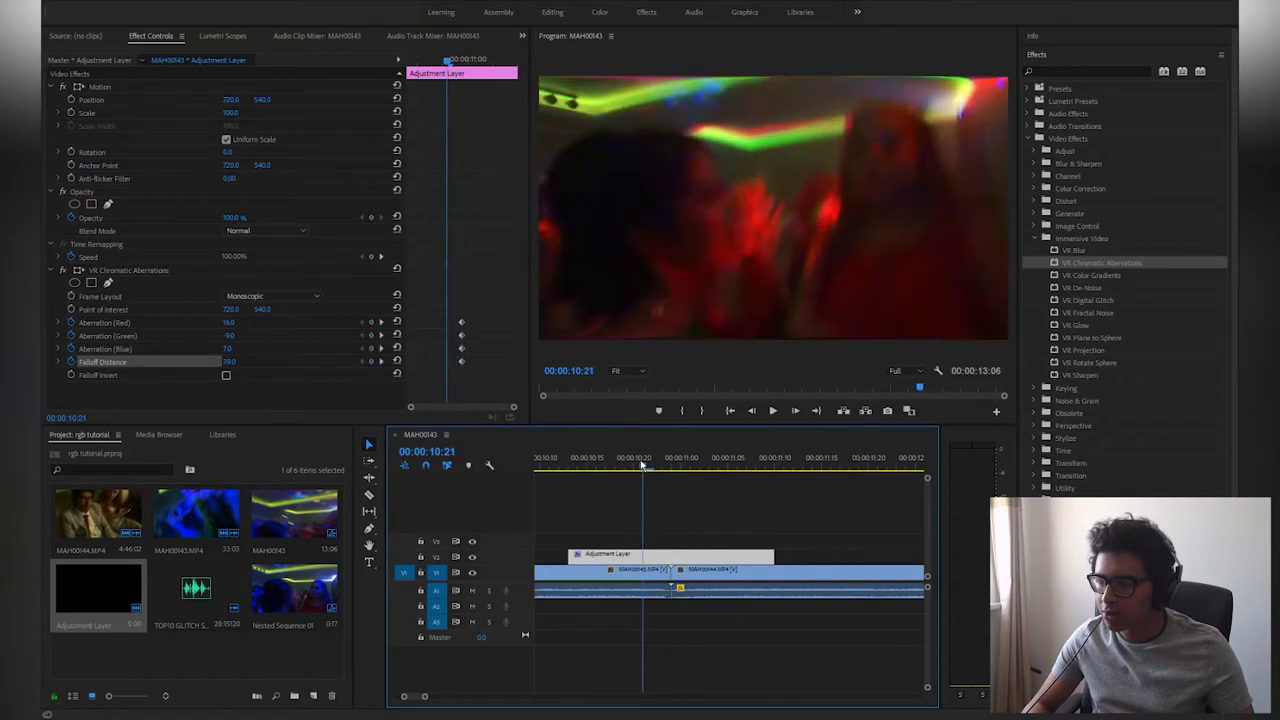
left_click(237, 324)
type("0")
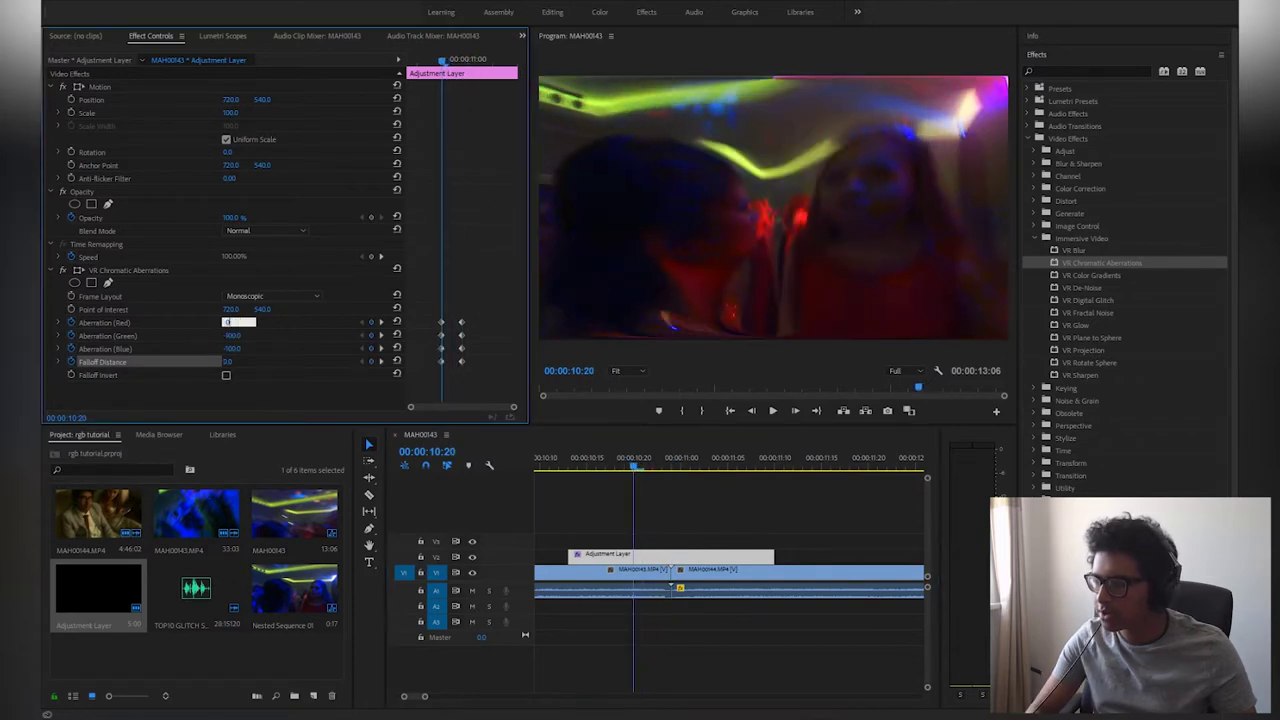
key("Return")
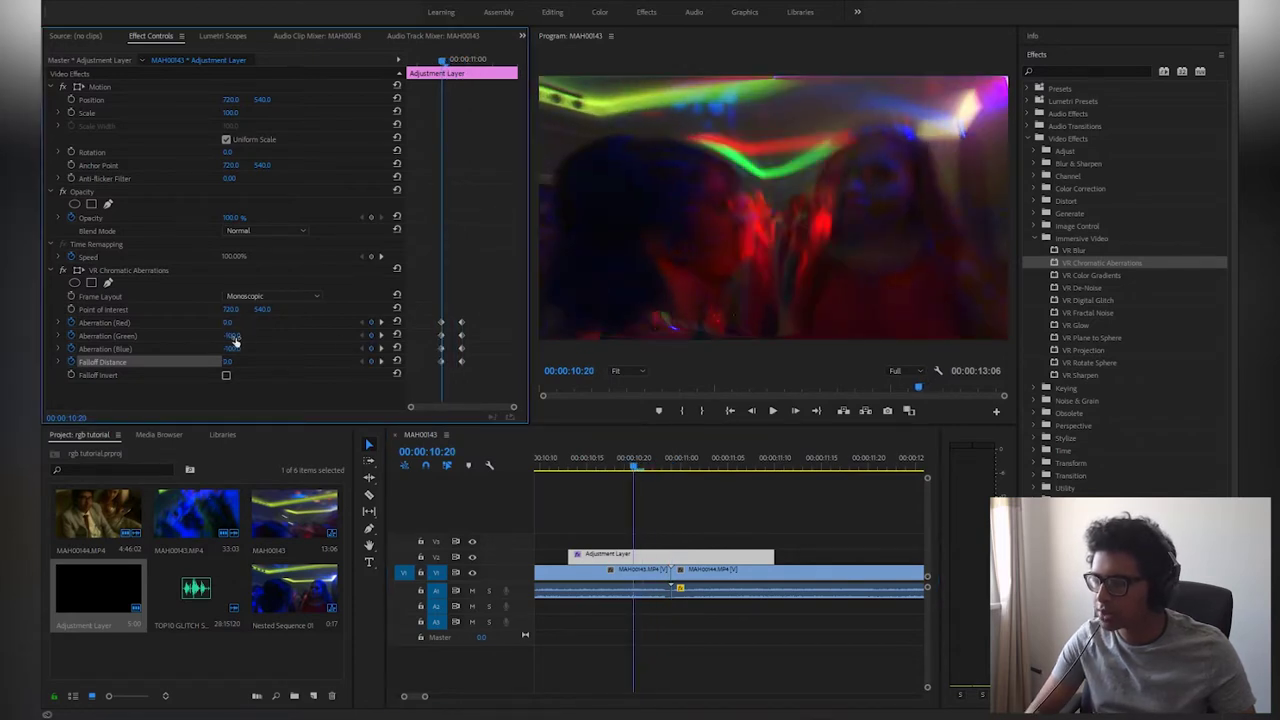
left_click(238, 337)
type("0")
key("Return")
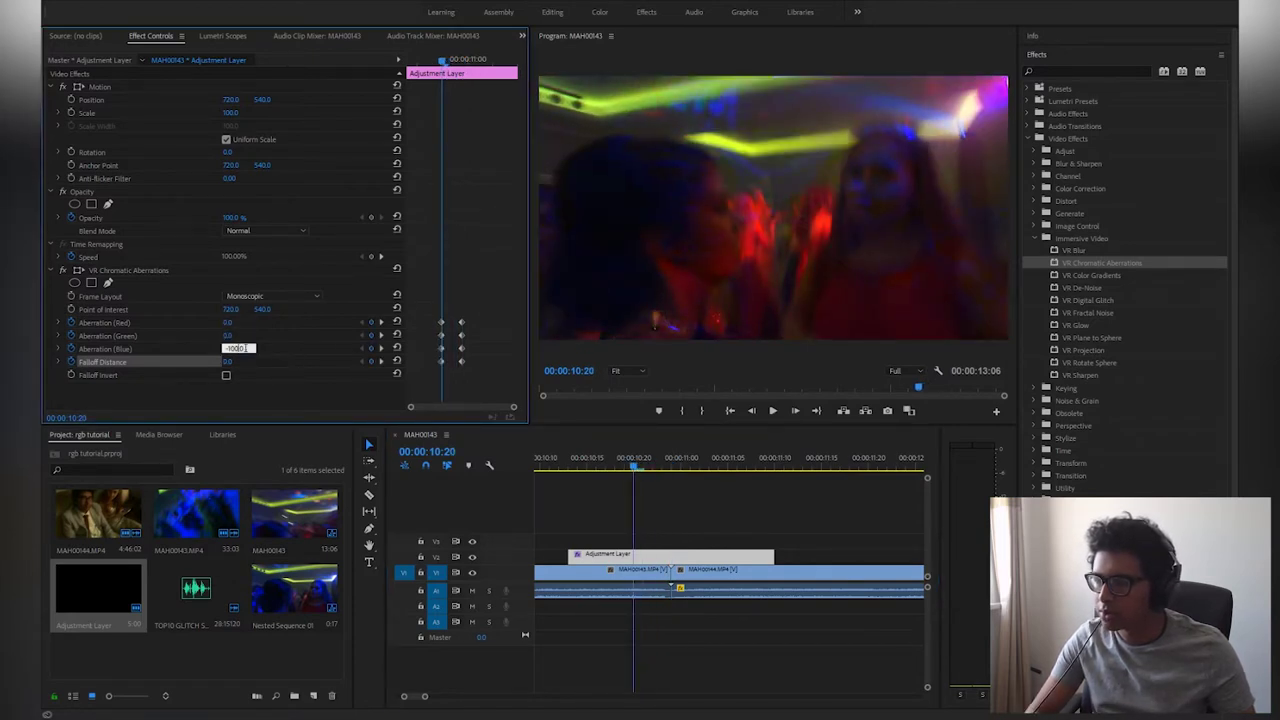
key("Return")
- Create ending keyframes at 00:00:11:06 with Aberration Red, Green, Blue and Falloff Distance all at 0
left_click_drag(629, 466, 740, 450)
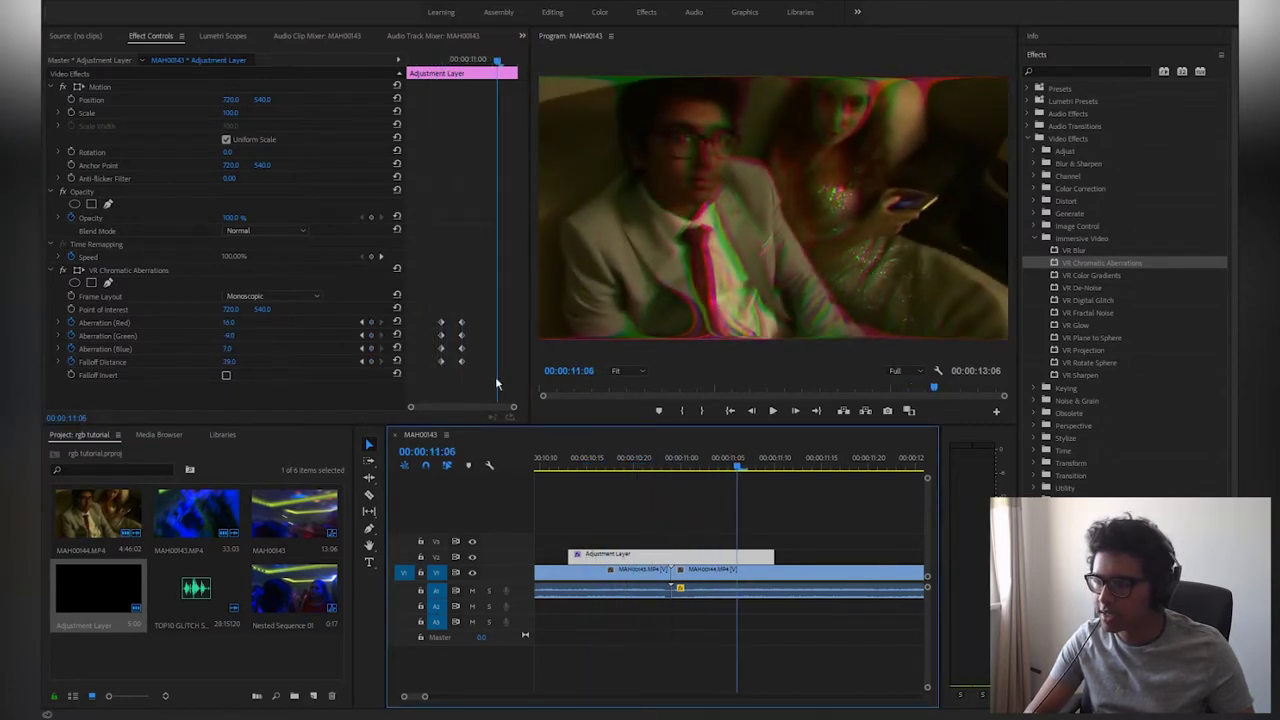
left_click(229, 322)
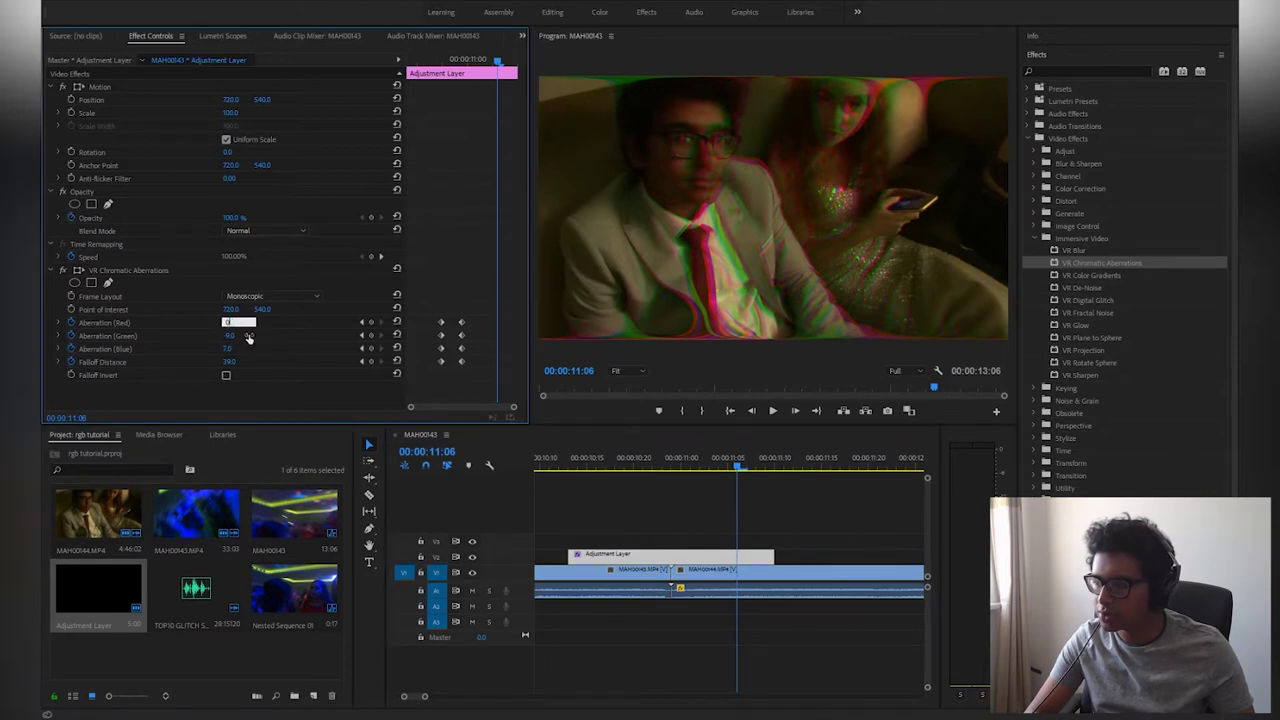
type("0")
key("Return")
left_click(232, 335)
type("0")
key("Return")
left_click(236, 362)
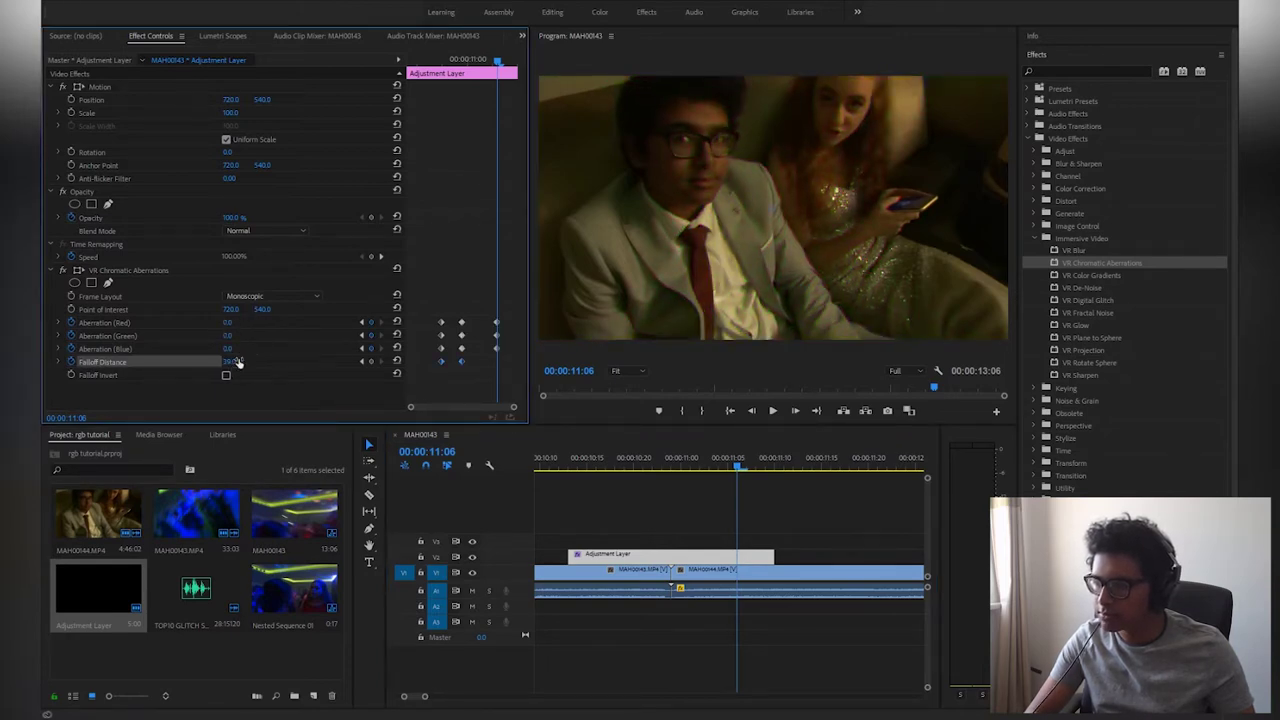
- Play back the chromatic aberration transition from shortly before the adjustment layer
left_click(746, 474)
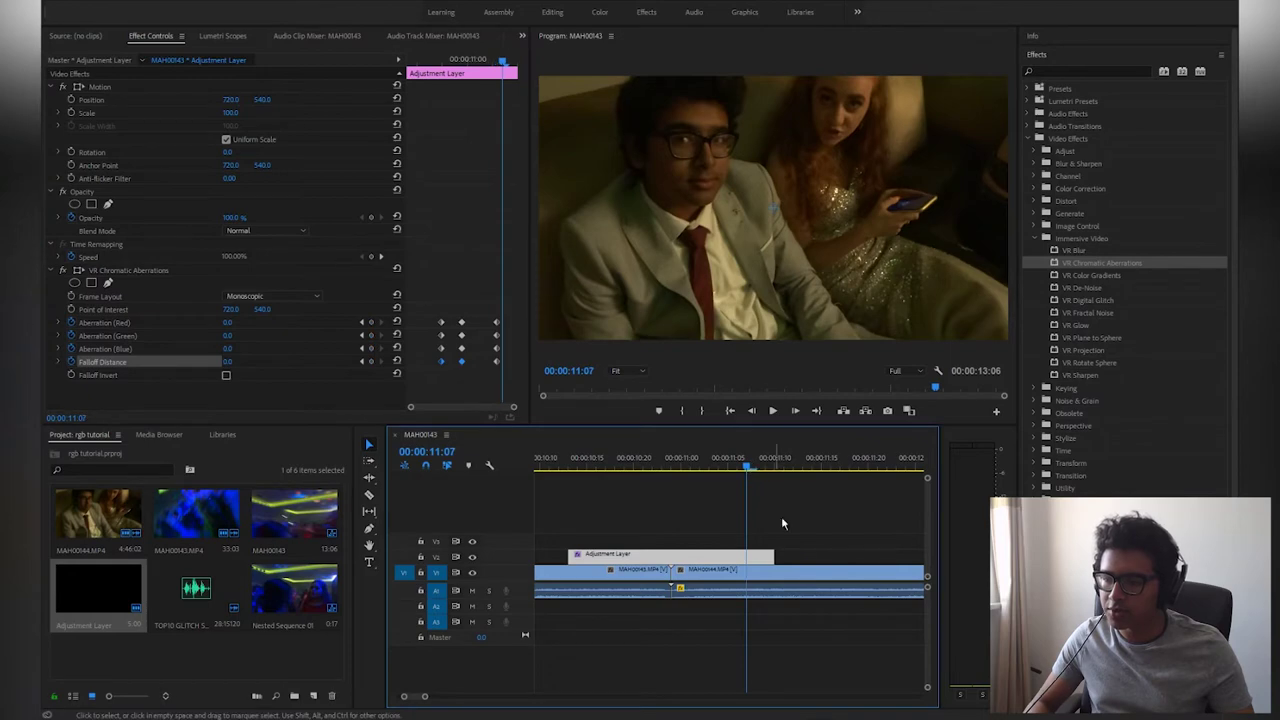
scroll(817, 516, "down", 5)
left_click(762, 460)
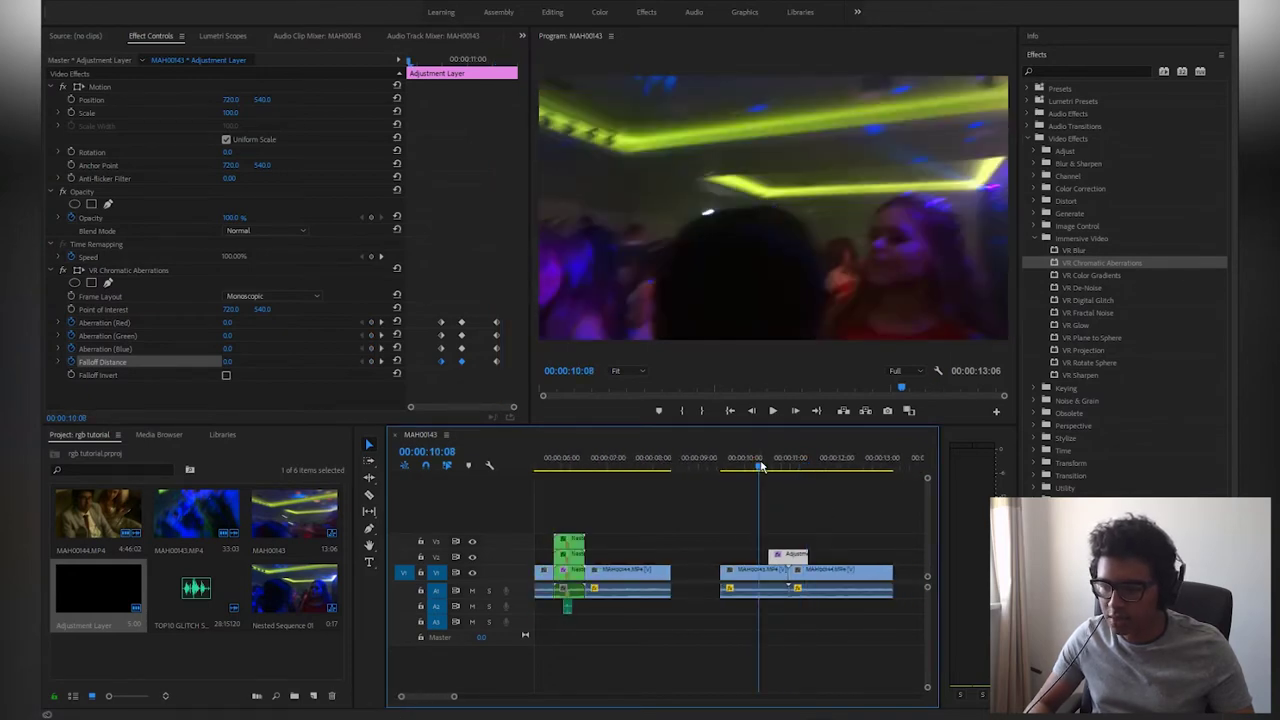
key("space")
left_click(778, 464)
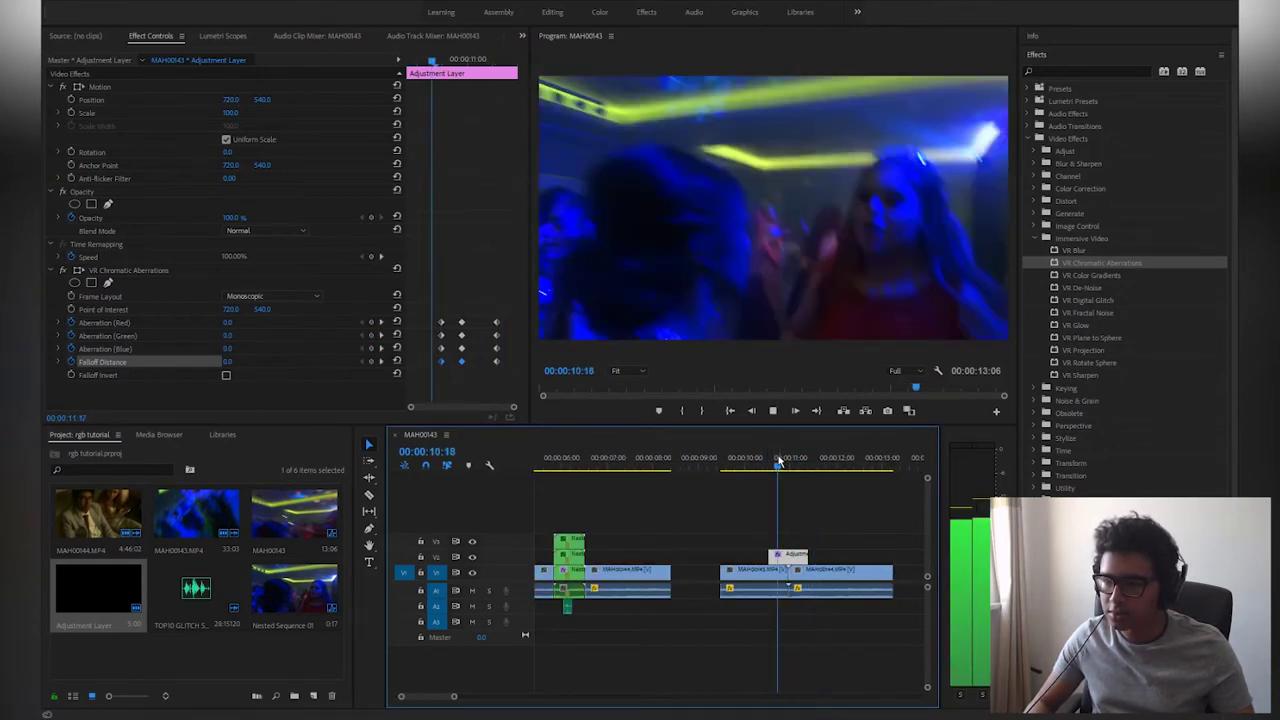
key("space")
- Move the four ending chromatic aberration keyframes earlier, closer to the middle ones, and replay the transition
left_click_drag(514, 312, 497, 381)
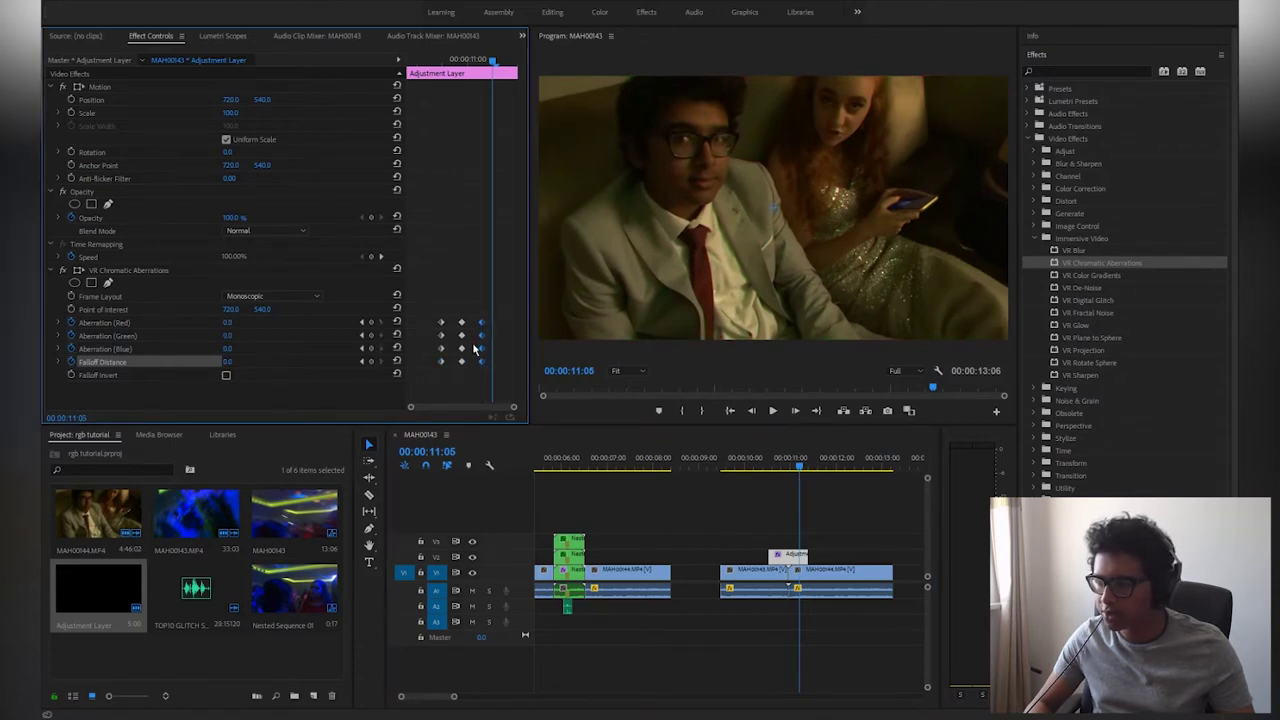
left_click(766, 460)
key("space")
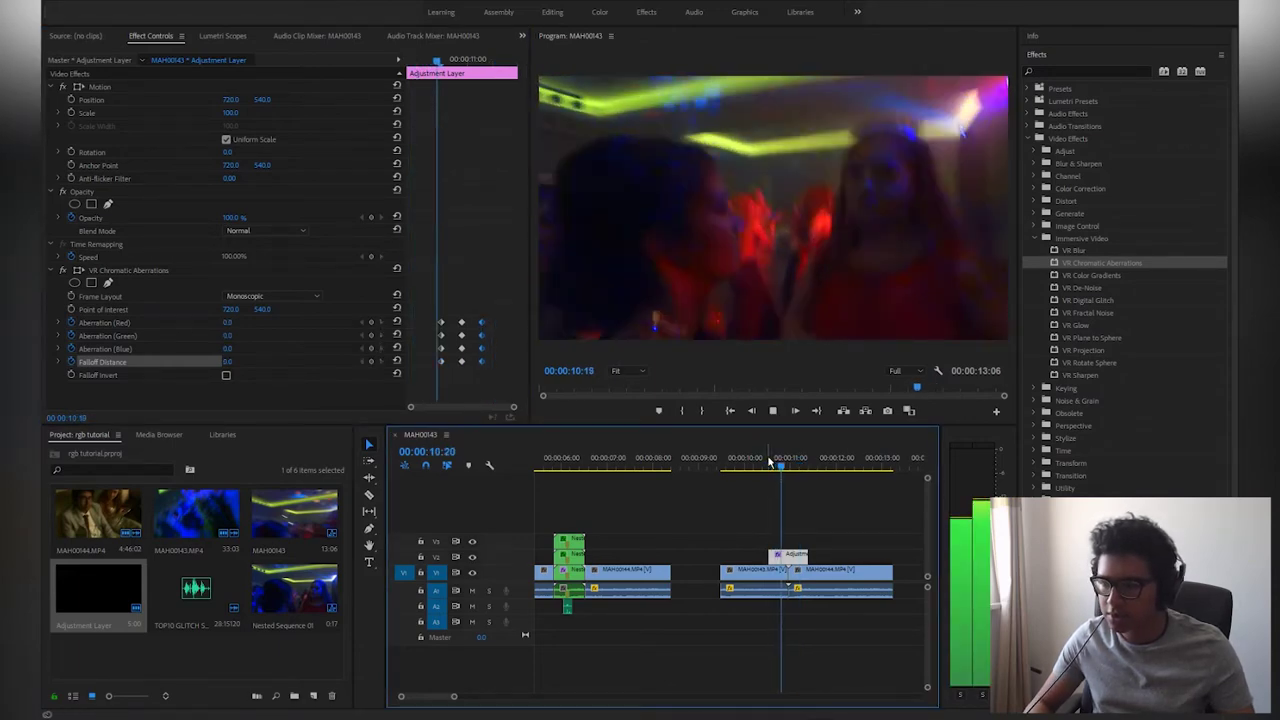
key("space")
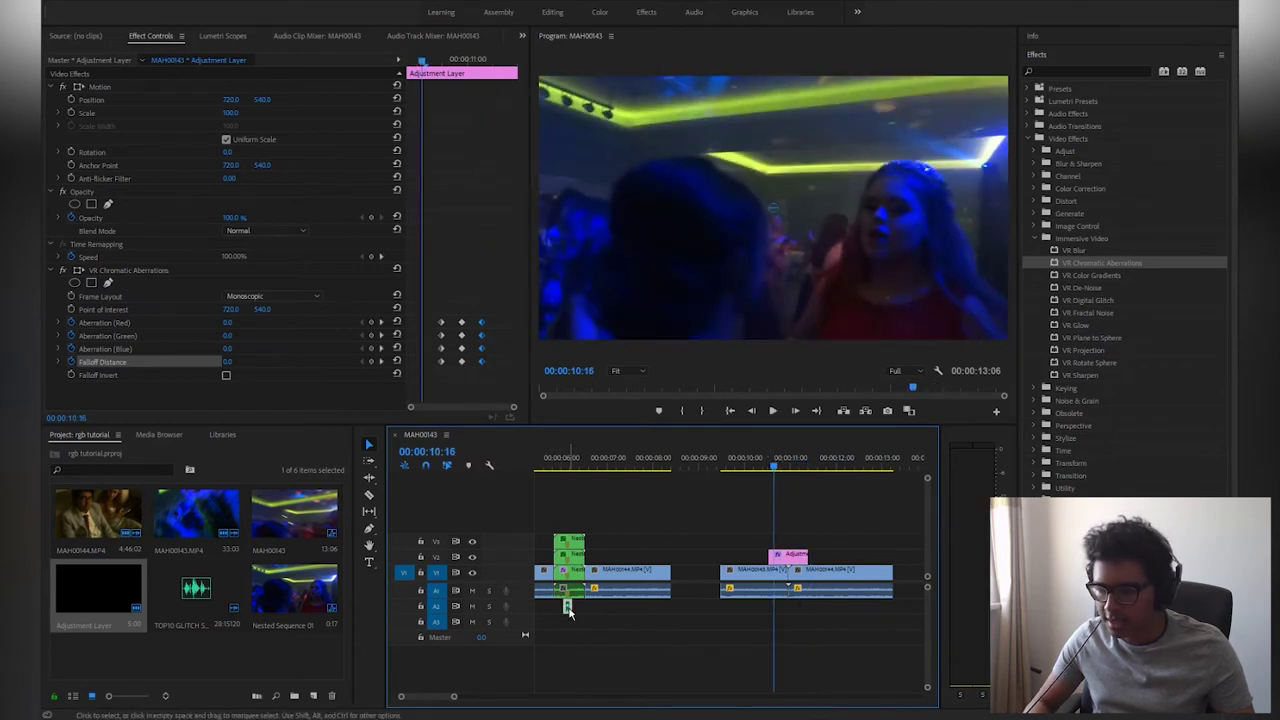
- Duplicate the glitch sound effect from the second transition onto A2, centered beneath the third transition's cut
left_click_drag(567, 612, 789, 608)
scroll(789, 625, "up", 5)
left_click(781, 463)
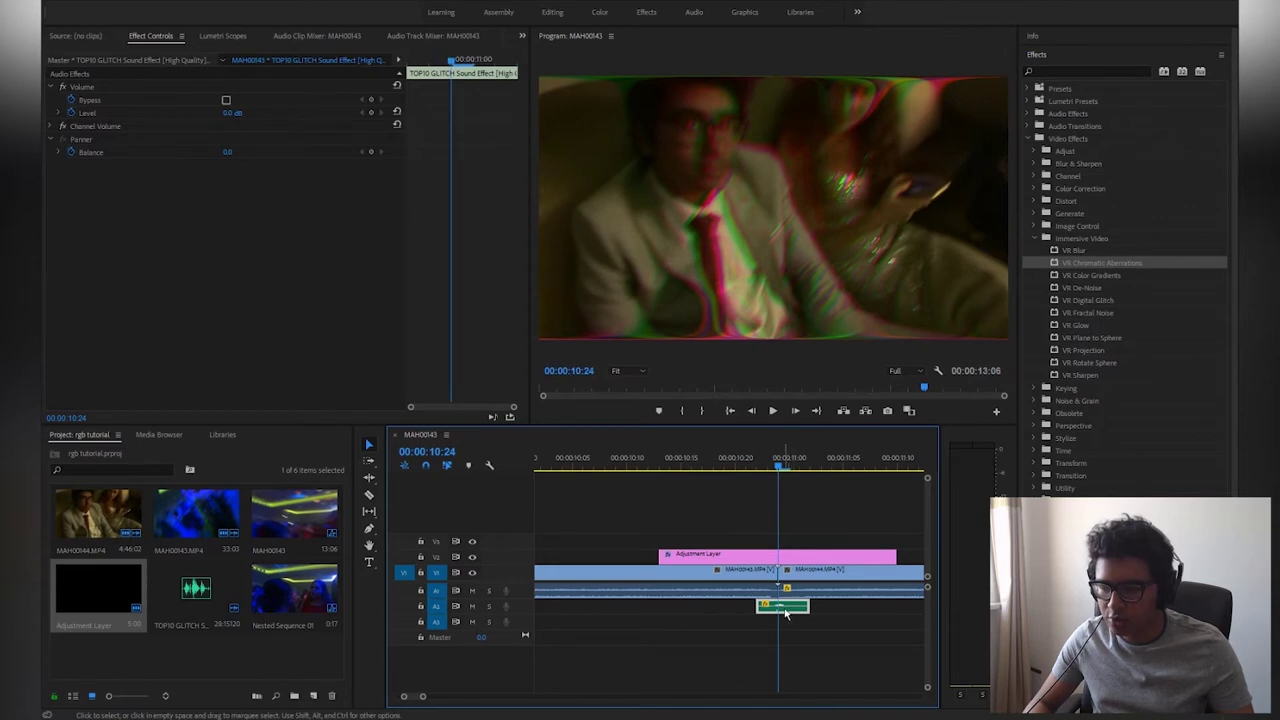
scroll(787, 607, "up", 3)
scroll(757, 598, "down", 5)
key("minus")
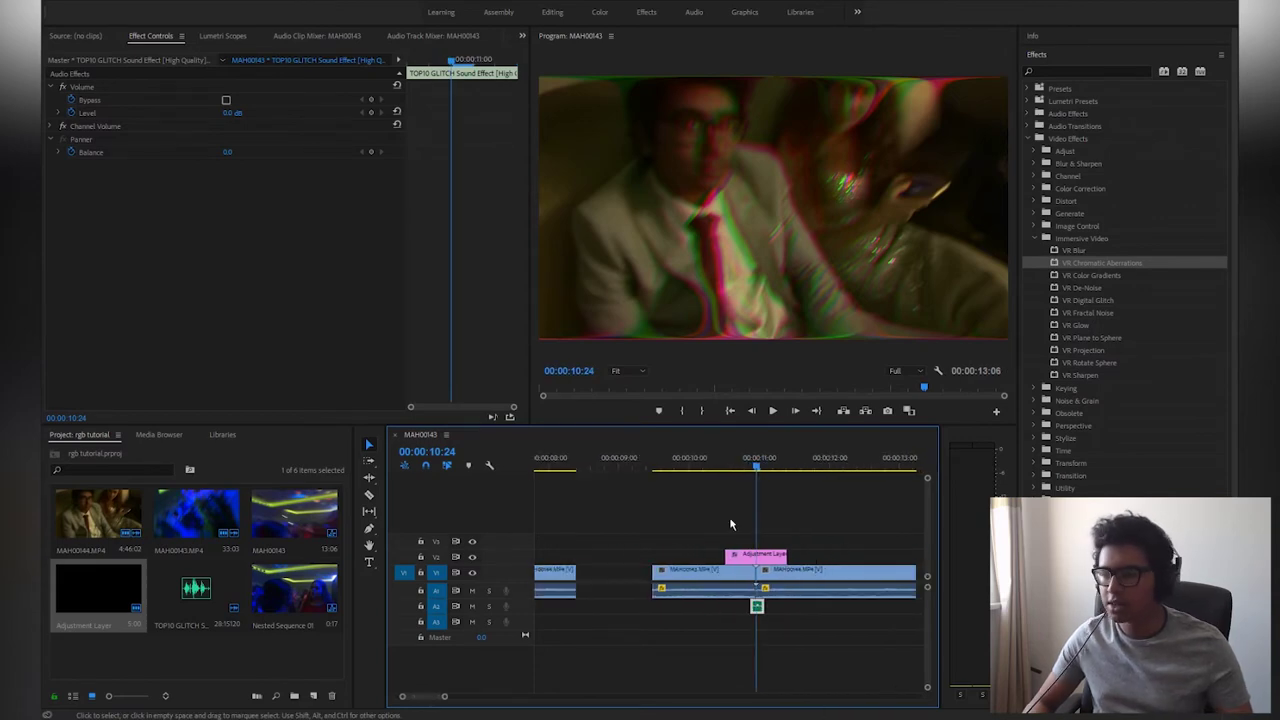
- Review the chromatic aberration transition with its sound effect by playing and scrubbing across the third cut
left_click(717, 459)
key("space")
left_click(726, 457)
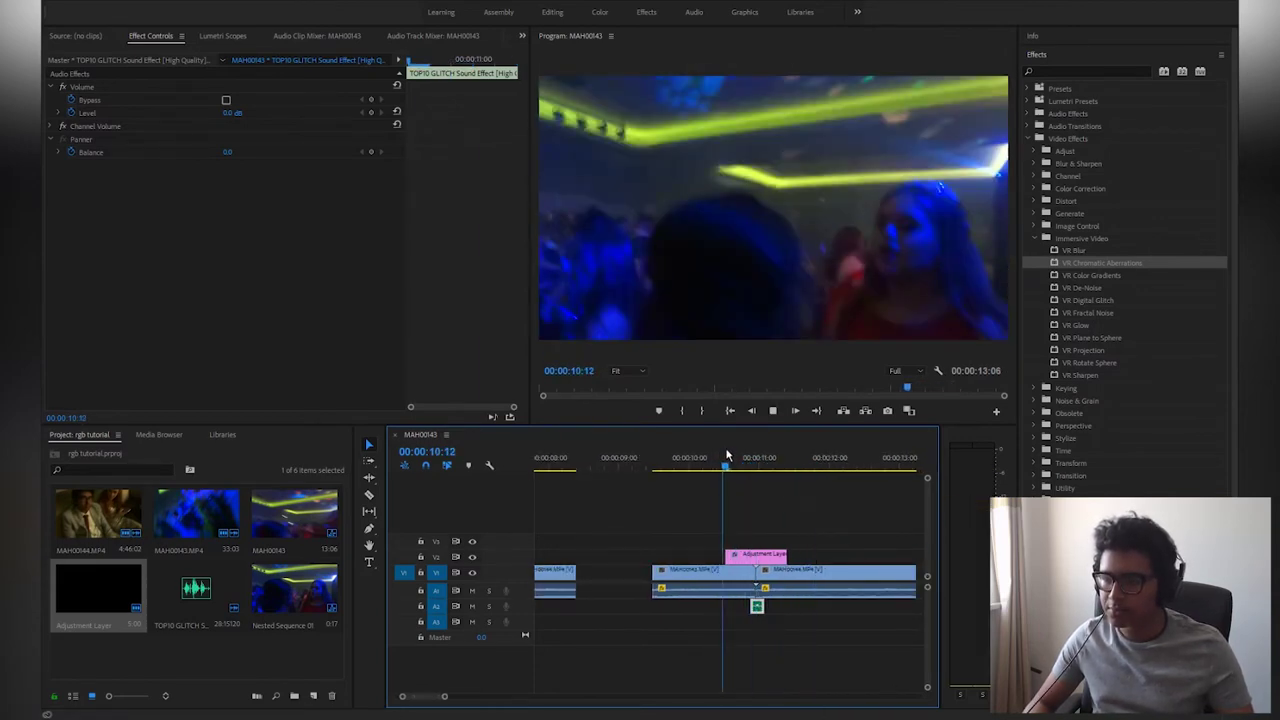
left_click_drag(727, 456, 755, 456)
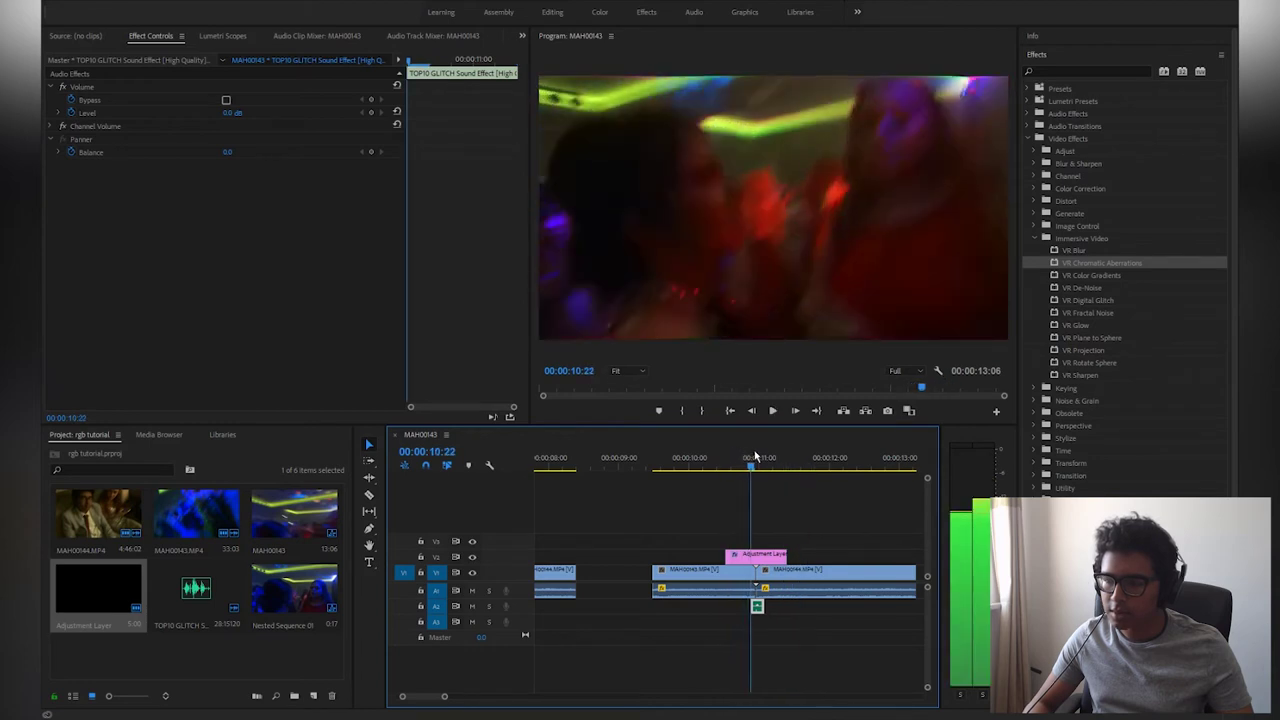
left_click(755, 456)
key("minus")
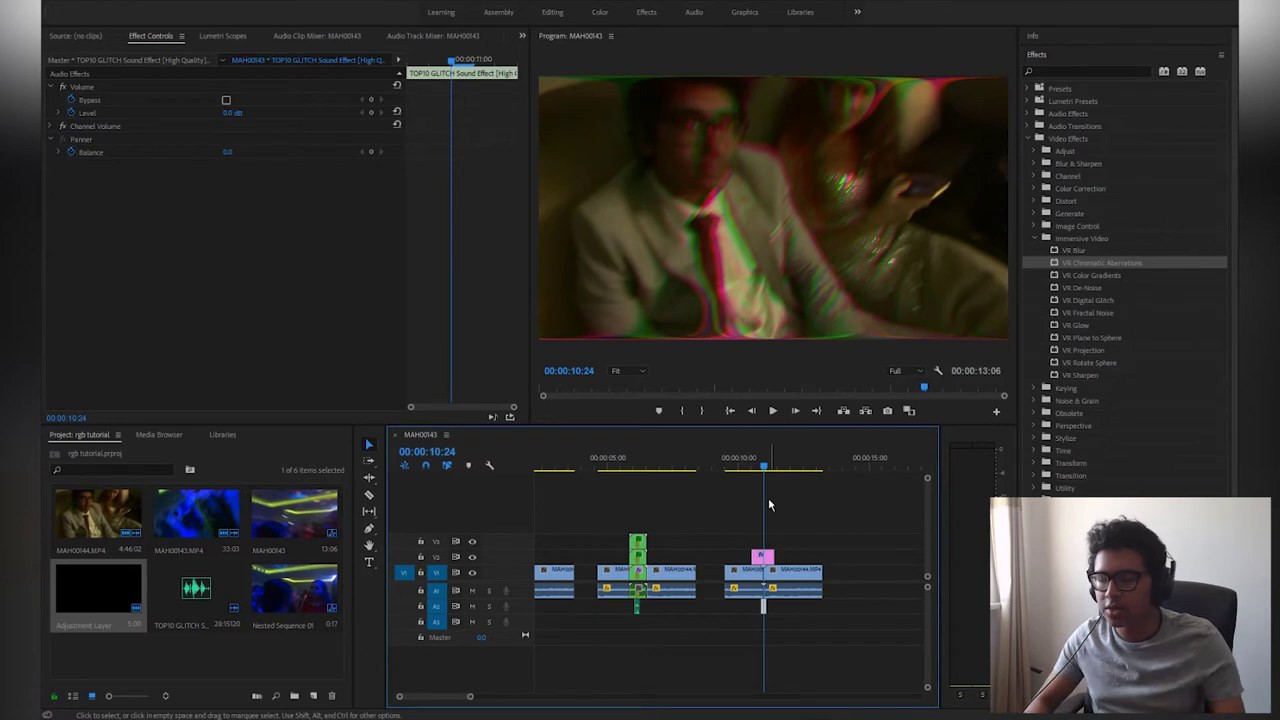
left_click(747, 463)
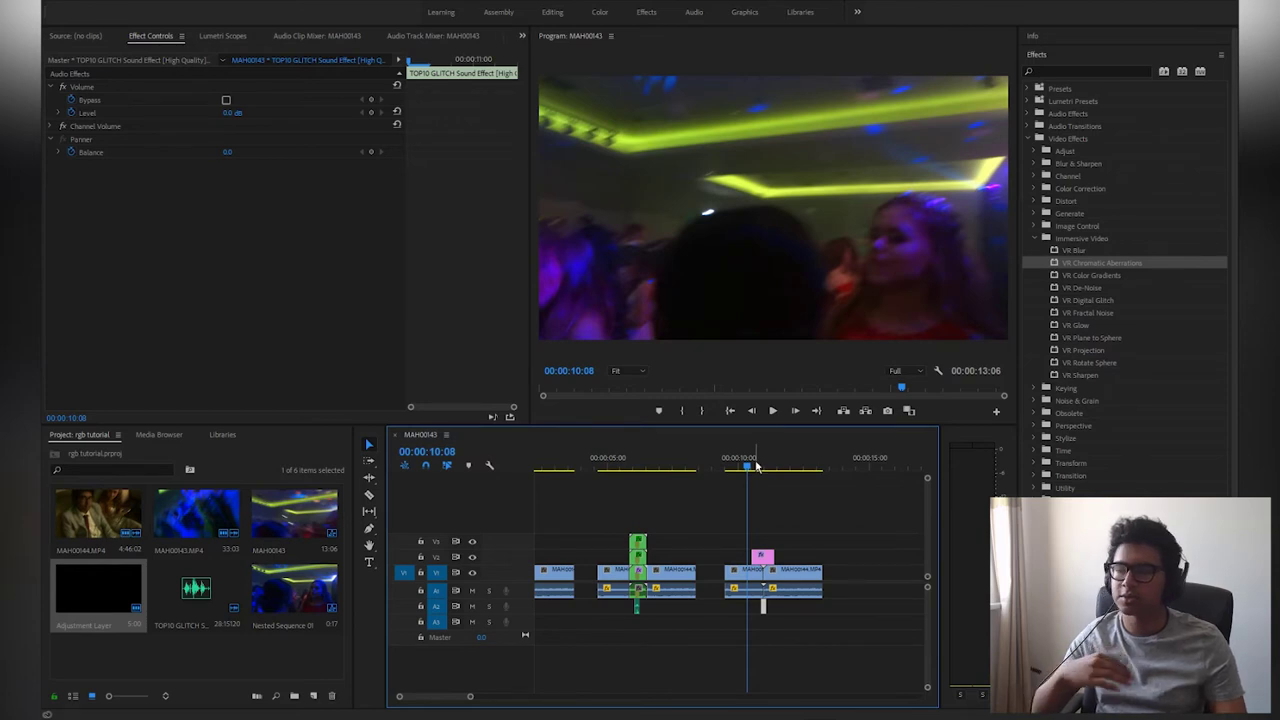
left_click_drag(757, 467, 765, 467)
key("minus")
key("minus")
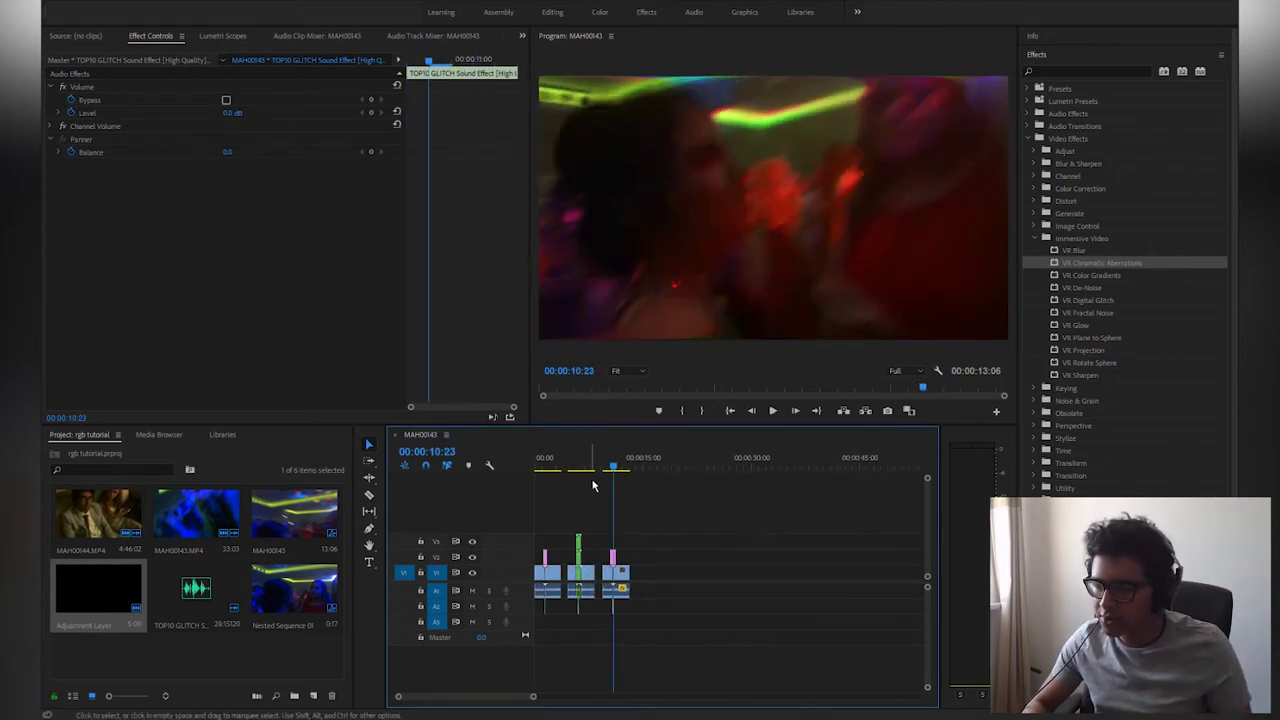
- Play back all three finished glitch transitions in sequence order to compare them
left_click_drag(549, 458, 540, 460)
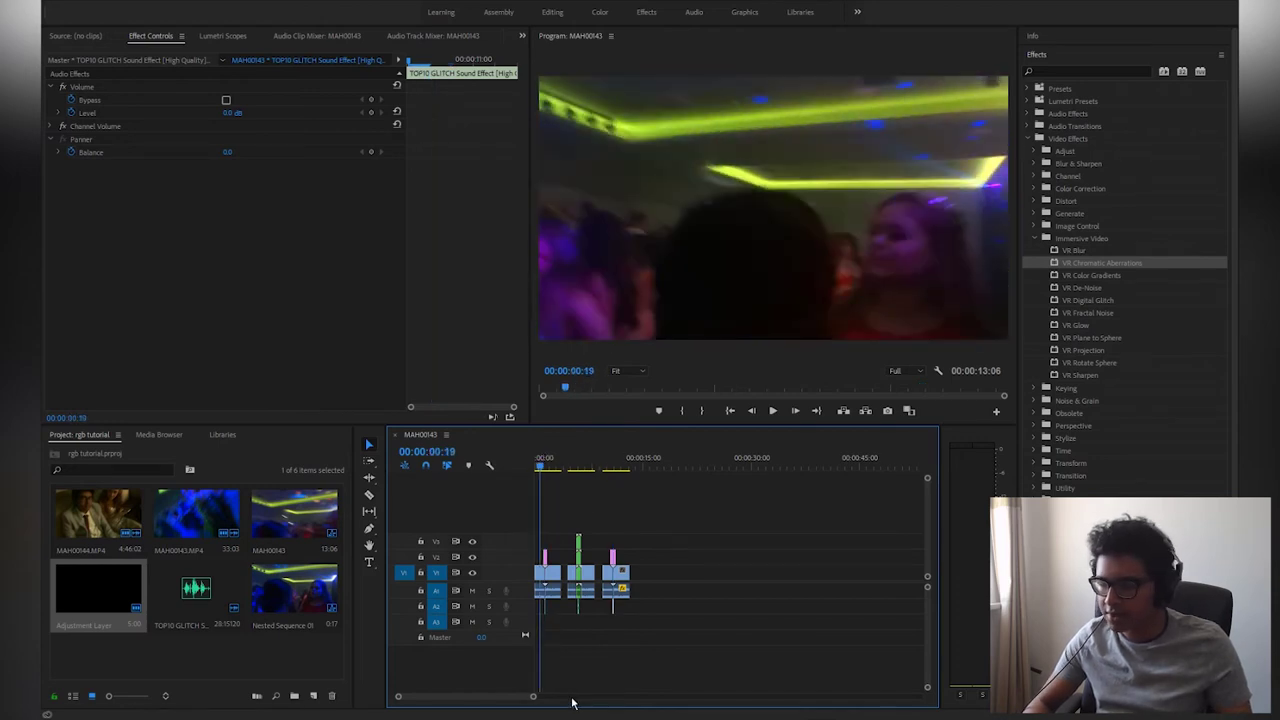
left_click_drag(531, 698, 451, 698)
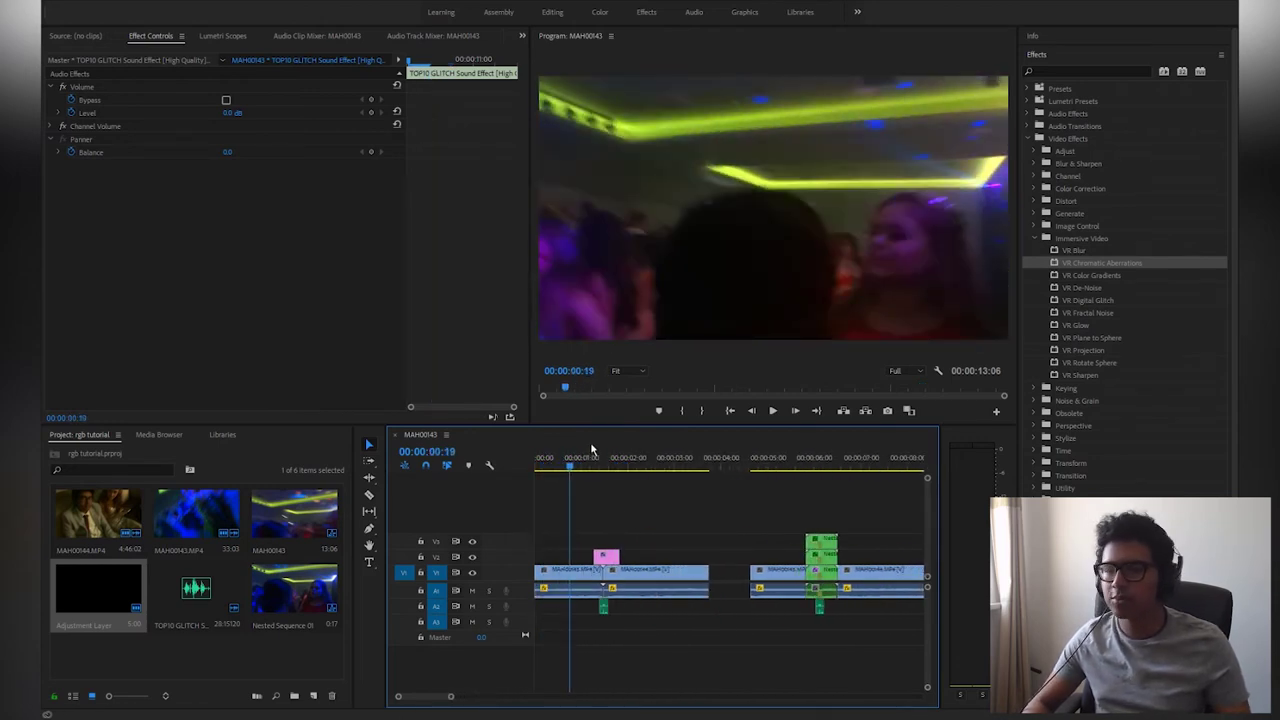
left_click_drag(561, 452, 590, 460)
key("space")
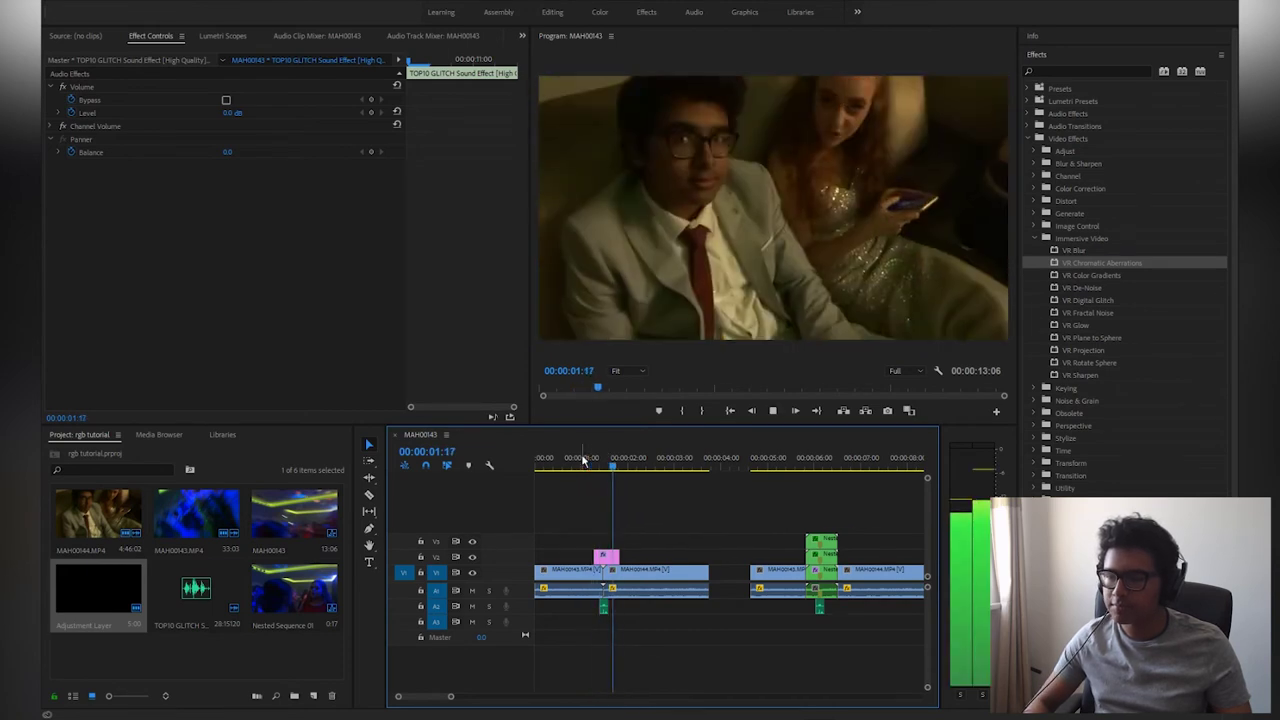
left_click(798, 458)
key("space")
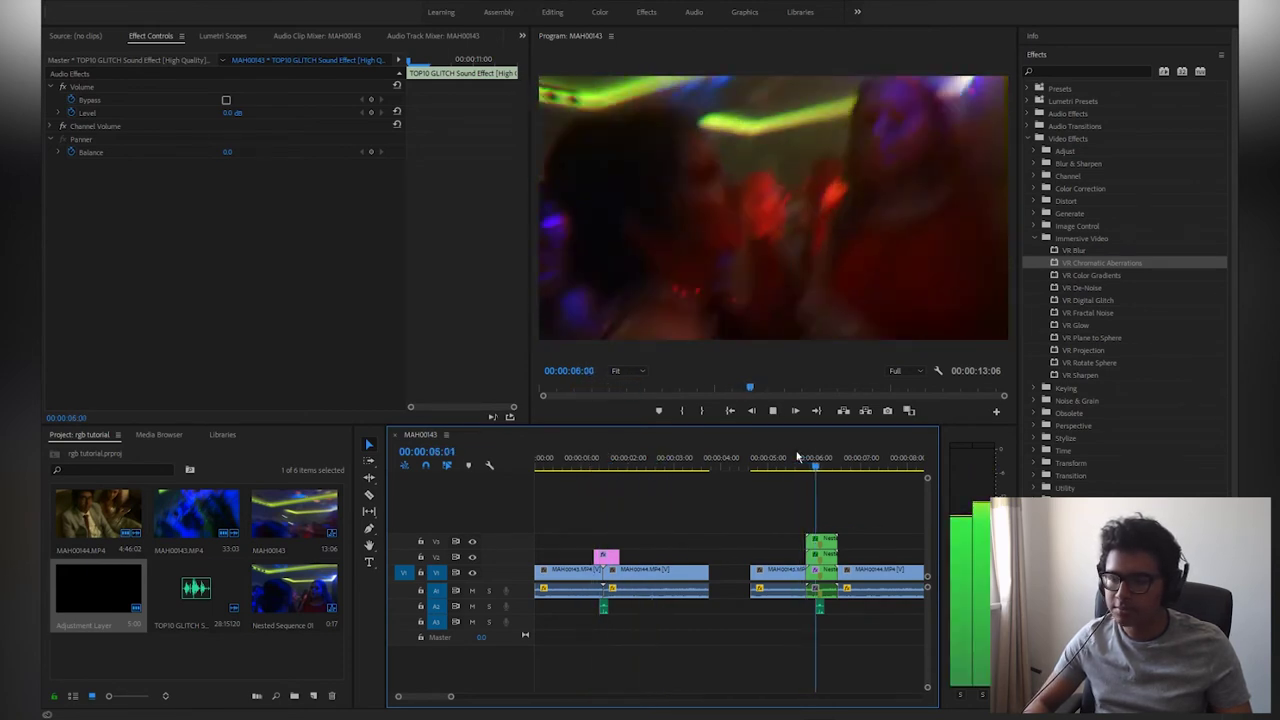
key("minus")
key("minus")
left_click(681, 457)
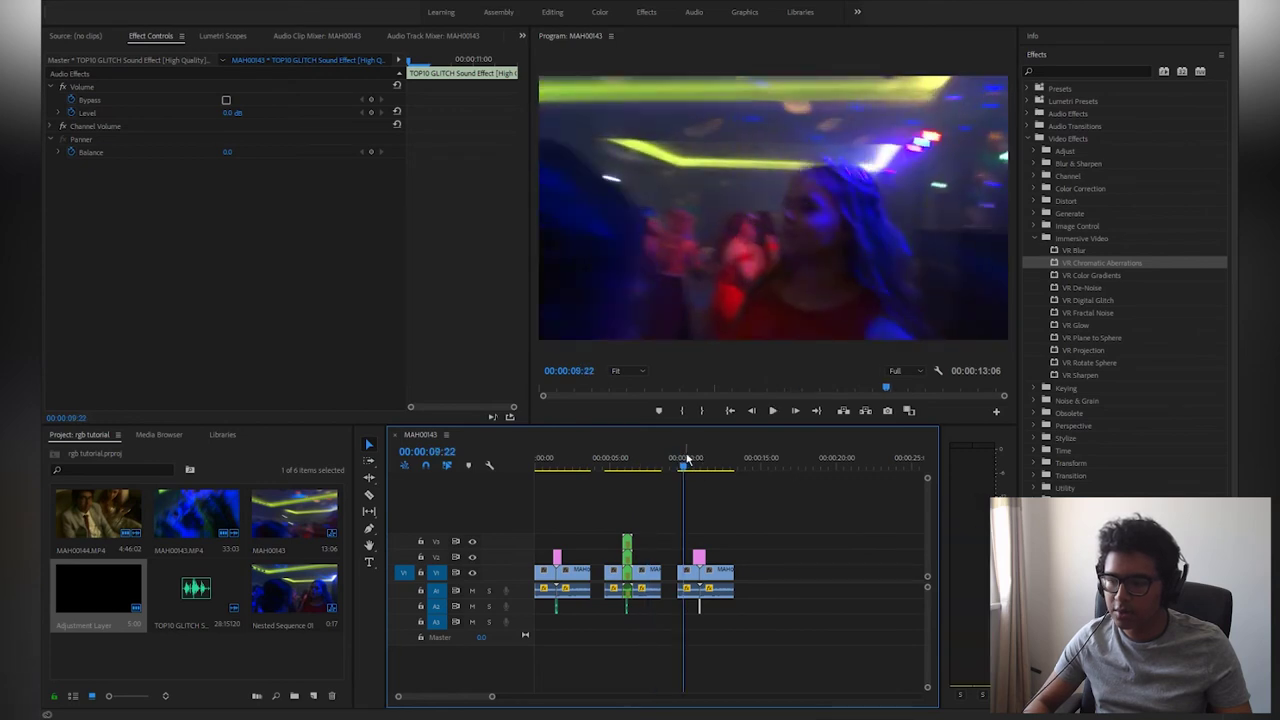
key("space")
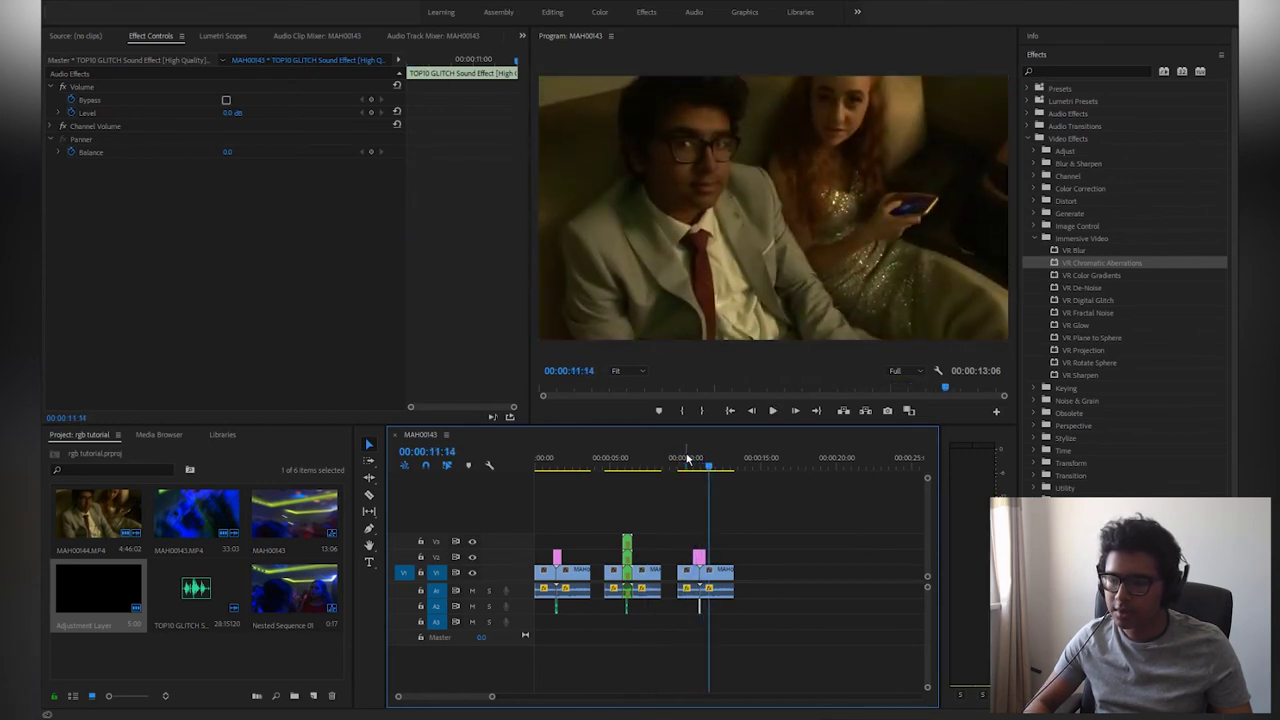